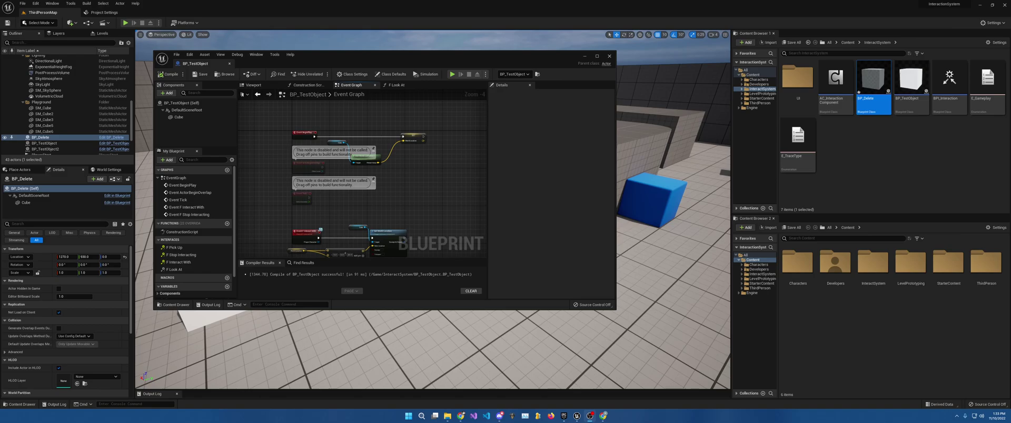
Slide the BP_TestObject Blueprint editor window to the right so the level viewport is visible
{"action": "left_click_drag", "start_coordinate": [345, 62], "coordinate": [569, 61]}
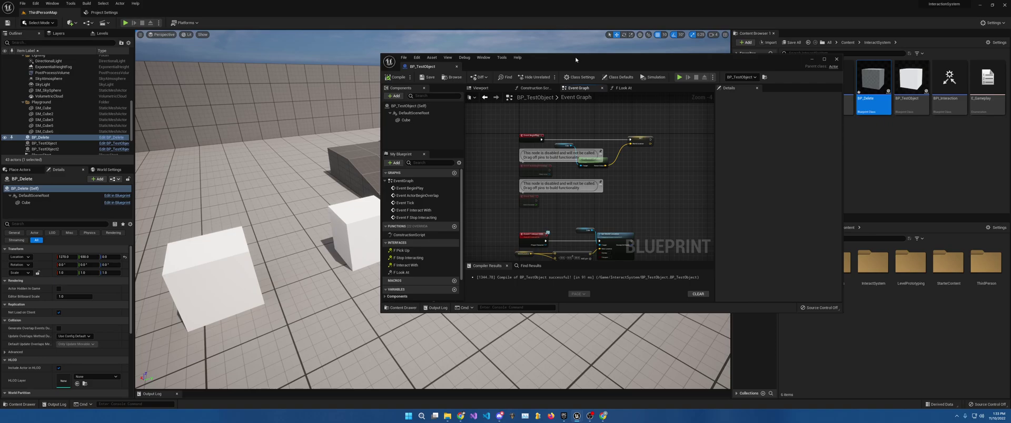
{"action": "left_click_drag", "start_coordinate": [595, 64], "coordinate": [861, 60]}
Play the level, walk the character to each white cube to see its 'Press E' prompt, then stop
{"action": "left_click", "coordinate": [125, 22]}
{"action": "key", "text": "w"}
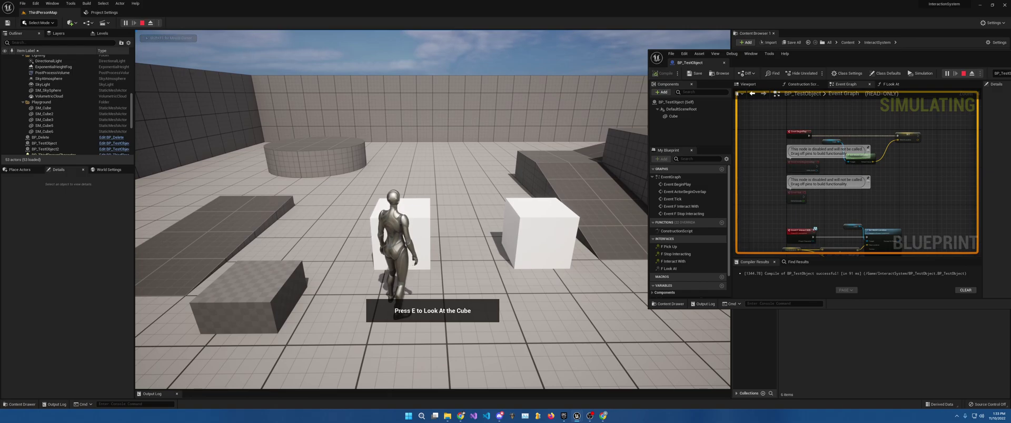
{"action": "key", "text": "s"}
{"action": "key", "text": "w"}
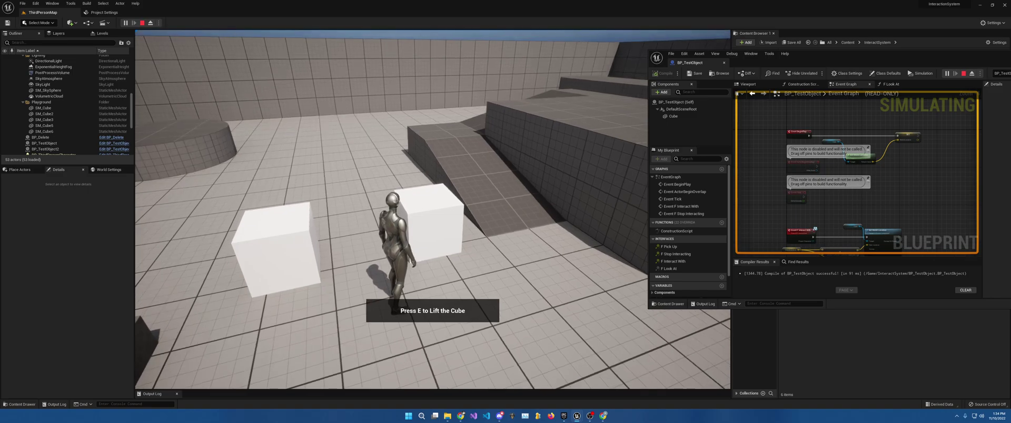
{"action": "key", "text": "Escape"}
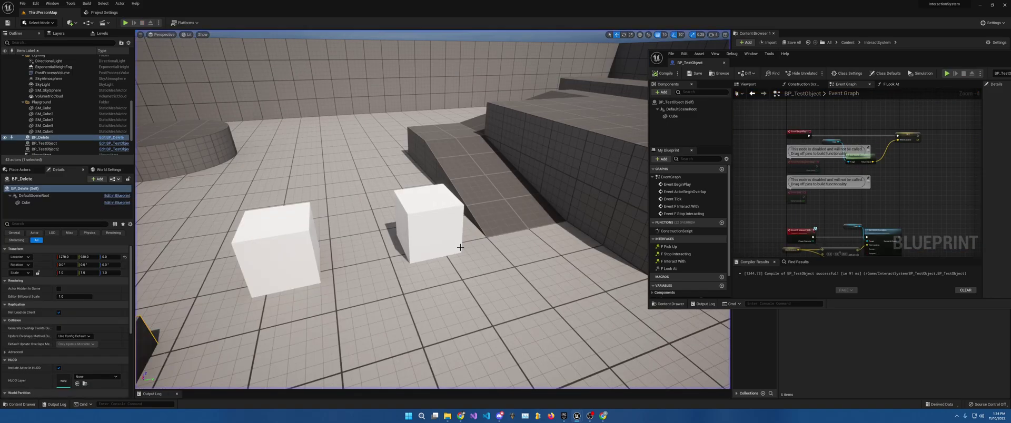
Delete the low BP_Delete box from the level
{"action": "left_click", "coordinate": [431, 205]}
{"action": "left_click_drag", "start_coordinate": [426, 211], "coordinate": [258, 300]}
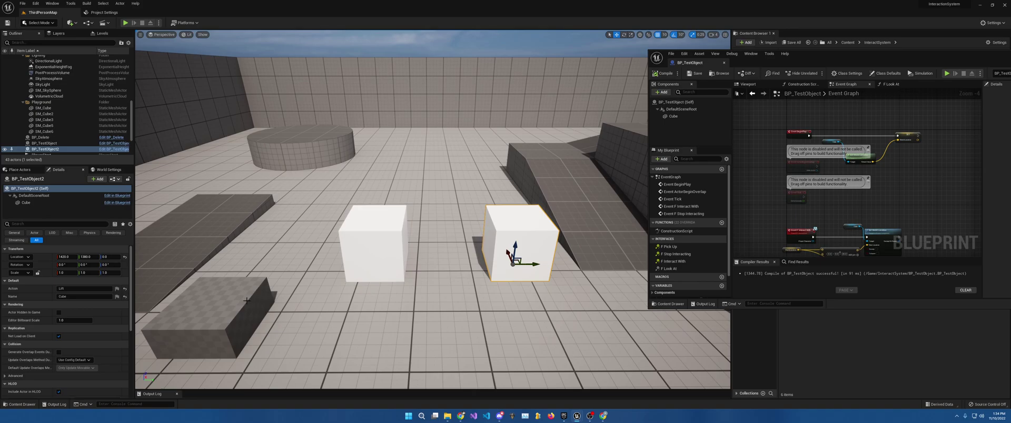
{"action": "left_click", "coordinate": [240, 302]}
{"action": "key", "text": "Delete"}
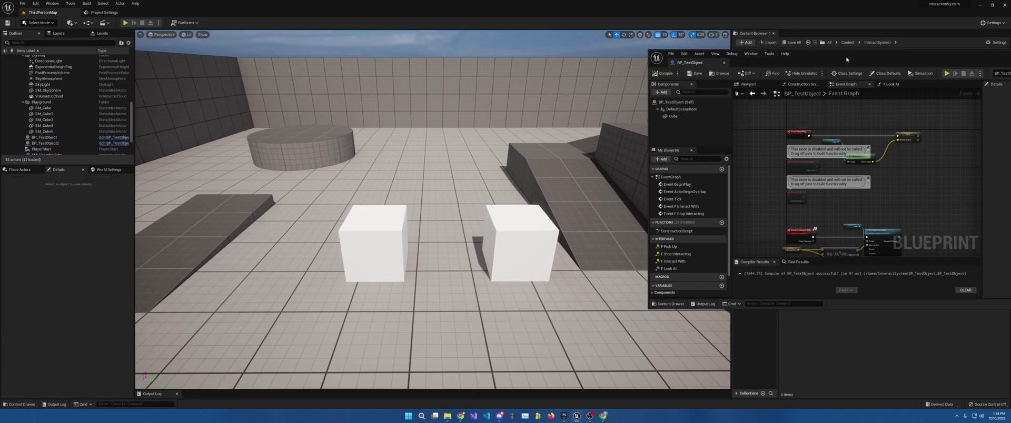
Force-delete the BP_Delete blueprint asset from the InteractSystem folder
{"action": "left_click_drag", "start_coordinate": [971, 54], "coordinate": [606, 147]}
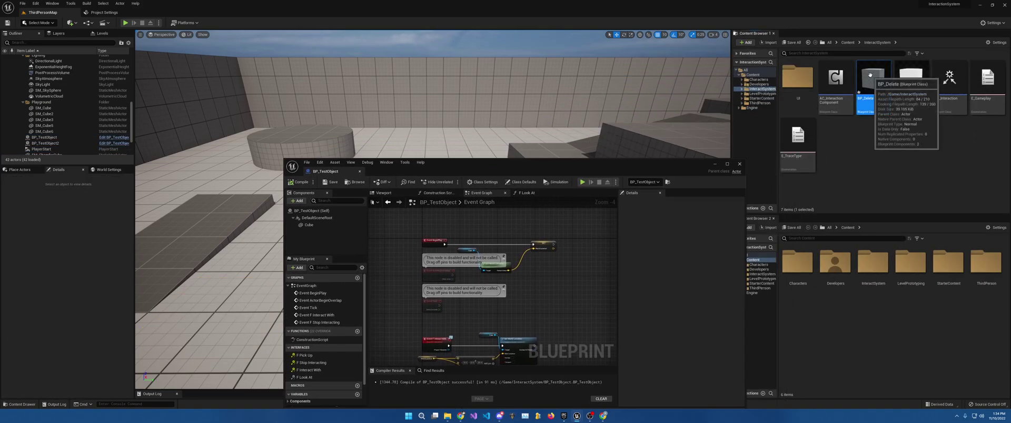
{"action": "key", "text": "Delete"}
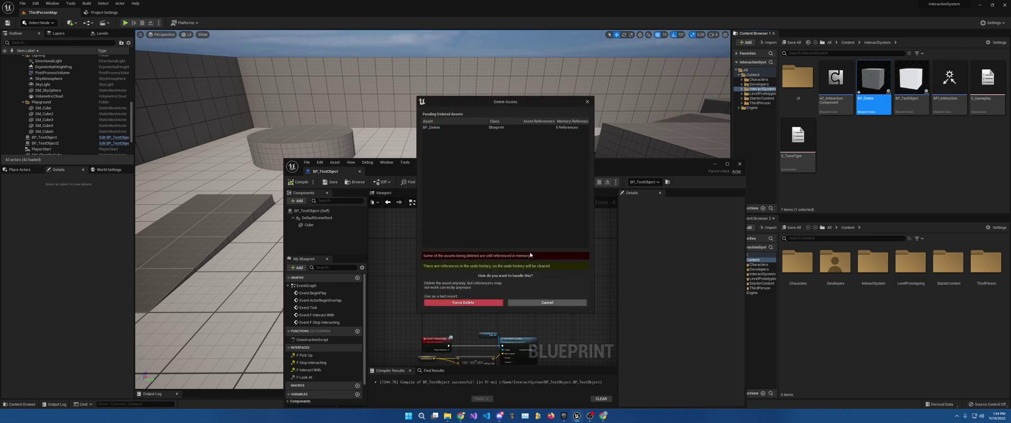
{"action": "left_click", "coordinate": [463, 302]}
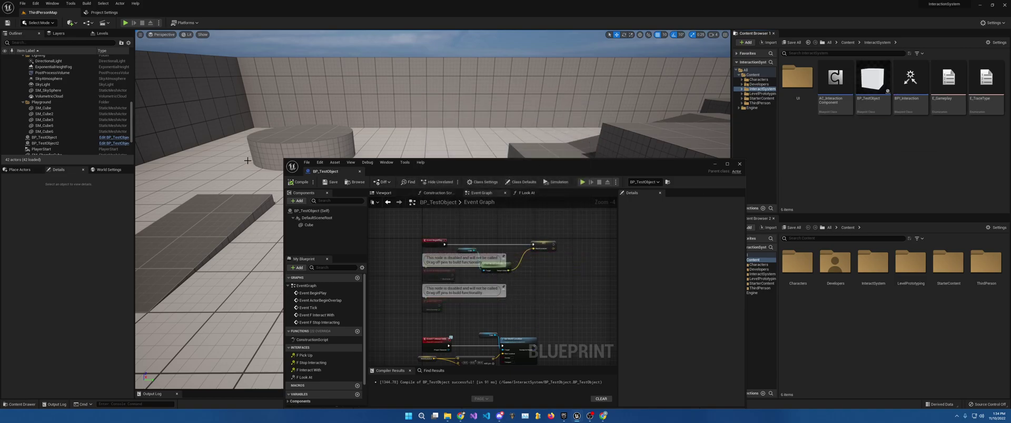
{"action": "left_click_drag", "start_coordinate": [460, 166], "coordinate": [800, 173]}
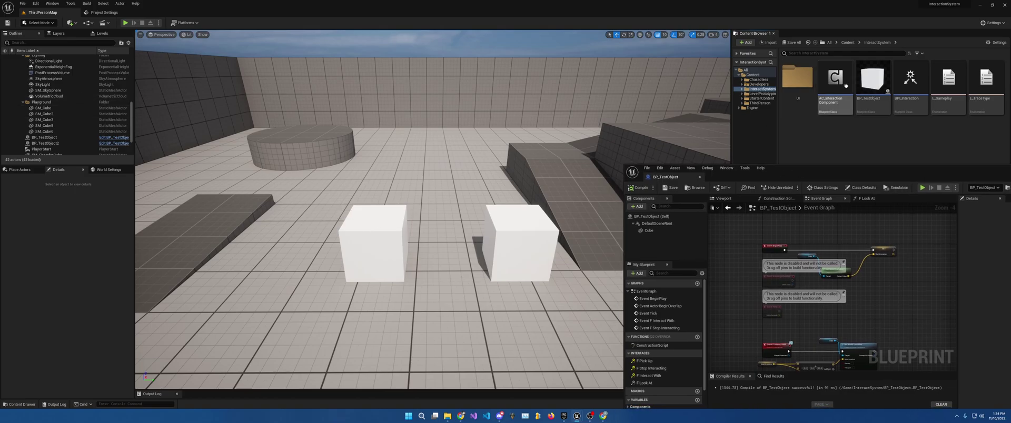
Set BP_TestObject's Cube component Element 0 material to BasicAsset01 and compile the blueprint
{"action": "left_click", "coordinate": [872, 84]}
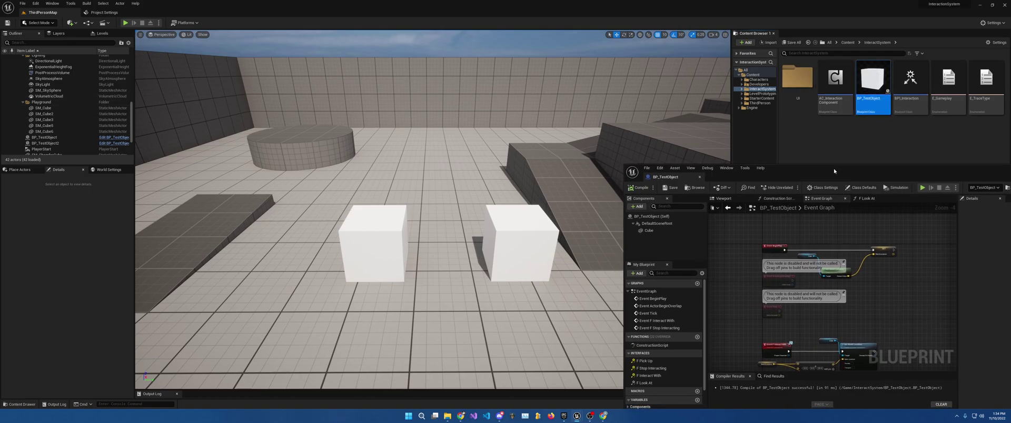
{"action": "left_click_drag", "start_coordinate": [832, 172], "coordinate": [486, 84]}
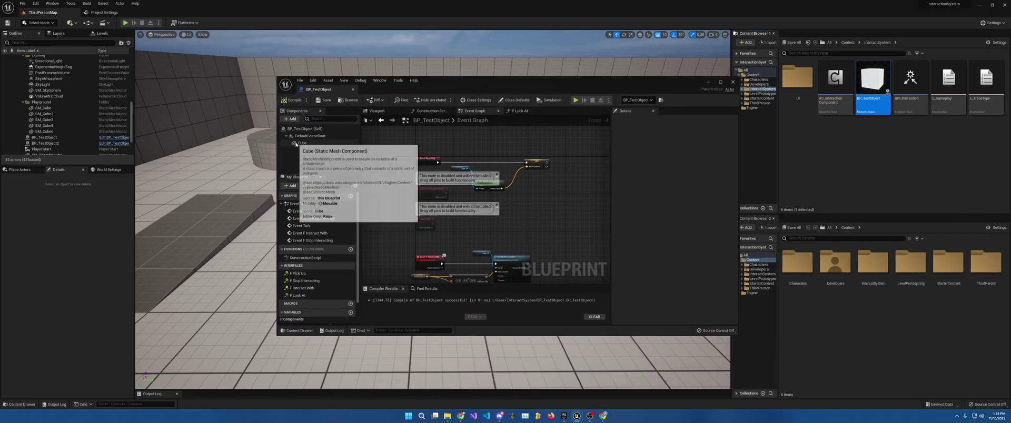
{"action": "left_click", "coordinate": [303, 143]}
{"action": "left_click", "coordinate": [699, 259]}
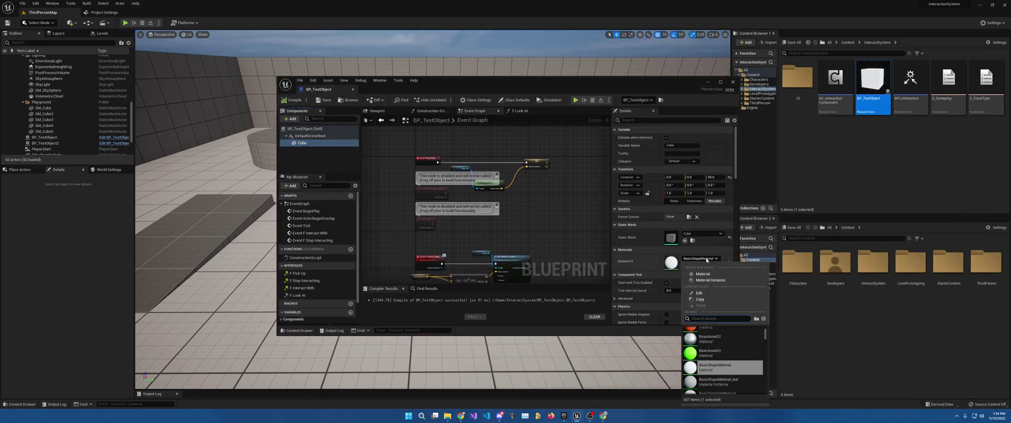
{"action": "left_click", "coordinate": [714, 337]}
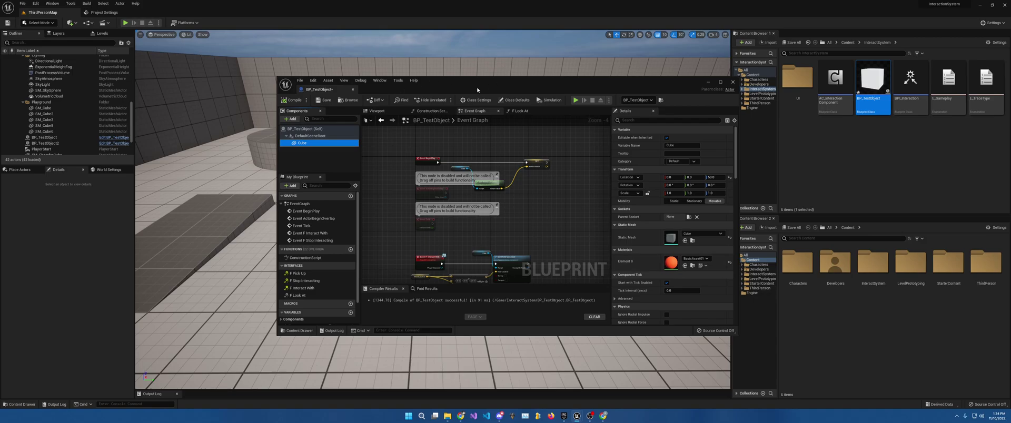
{"action": "left_click", "coordinate": [293, 100]}
{"action": "left_click_drag", "start_coordinate": [452, 89], "coordinate": [689, 116]}
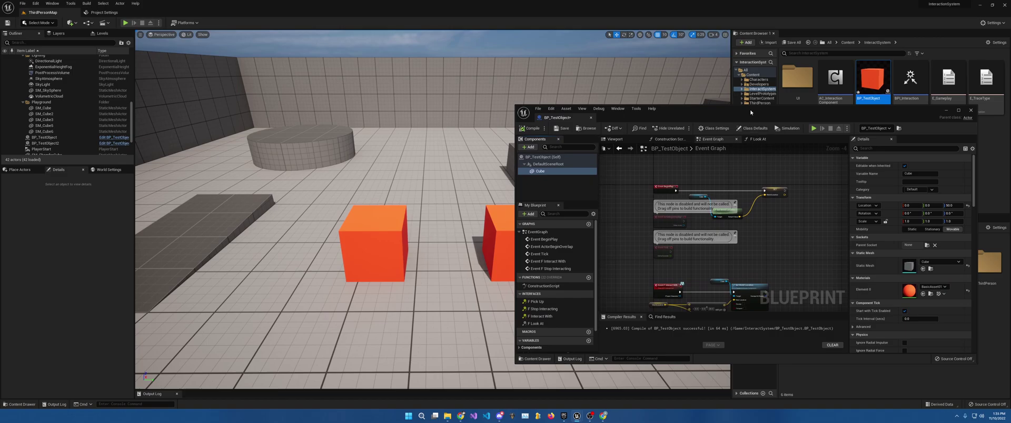
{"action": "left_click_drag", "start_coordinate": [750, 112], "coordinate": [788, 136]}
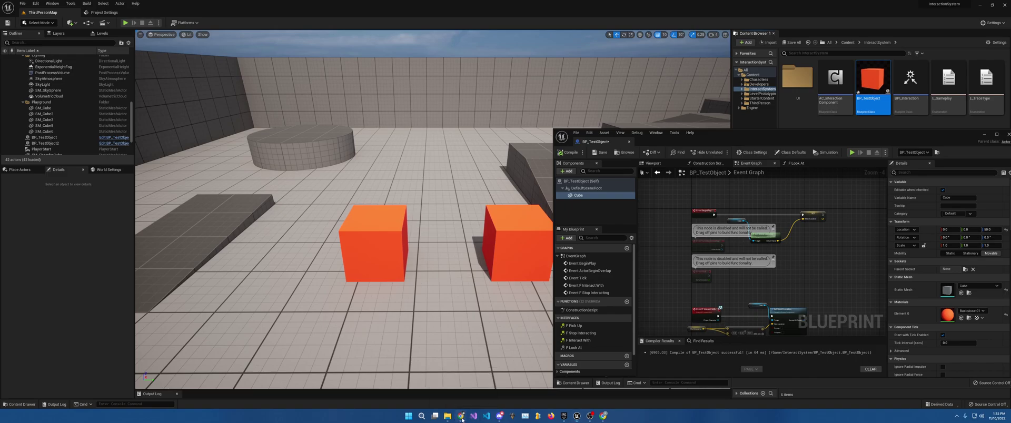
{"action": "left_click", "coordinate": [458, 417]}
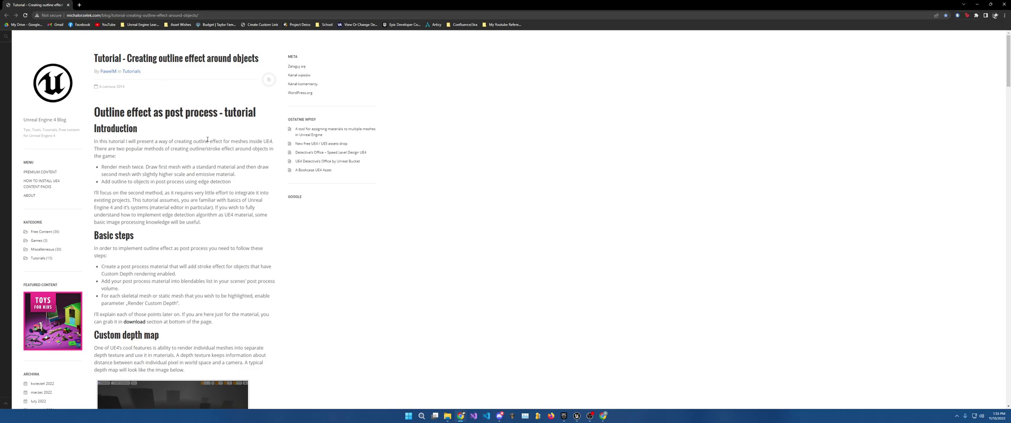
{"action": "left_click_drag", "start_coordinate": [1000, 67], "coordinate": [981, 367]}
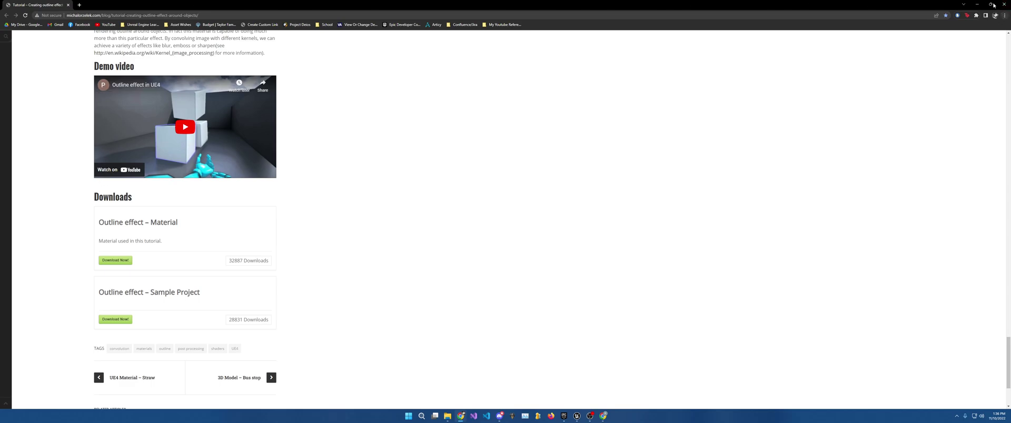
{"action": "left_click", "coordinate": [975, 5]}
{"action": "left_click_drag", "start_coordinate": [815, 135], "coordinate": [453, 50]}
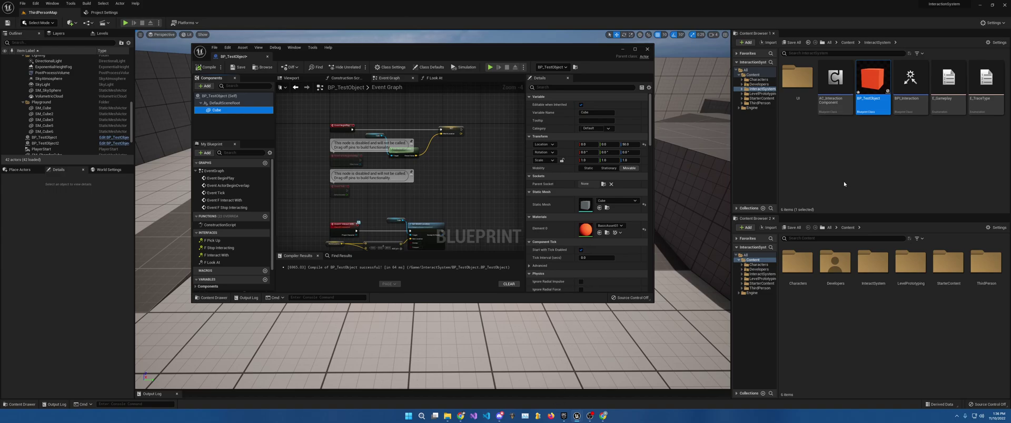
Create a new folder named Materials in the InteractSystem Content Browser folder and open it
{"action": "right_click", "coordinate": [804, 139]}
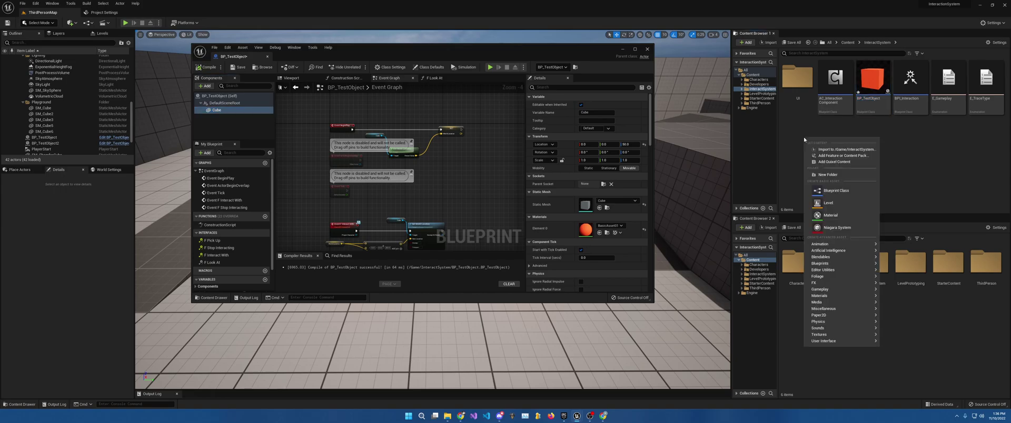
{"action": "left_click", "coordinate": [831, 175]}
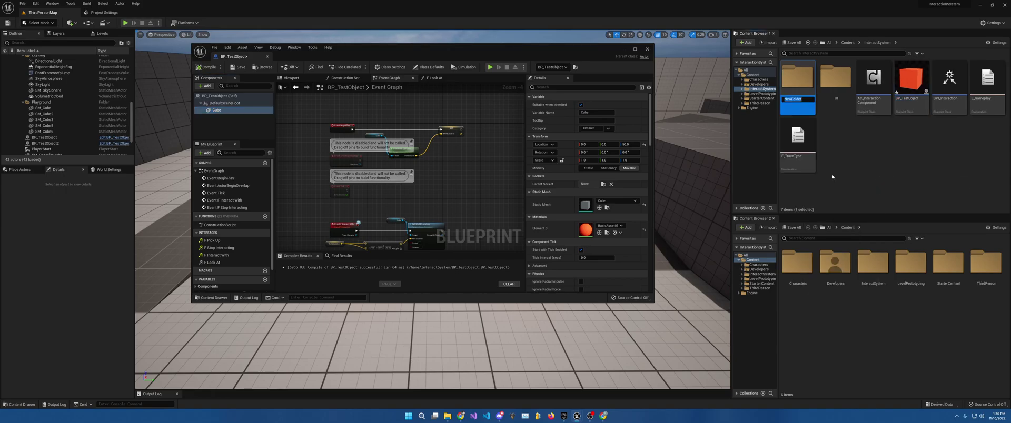
{"action": "type", "text": "Materials"}
{"action": "key", "text": "Return"}
{"action": "double_click", "coordinate": [797, 79]}
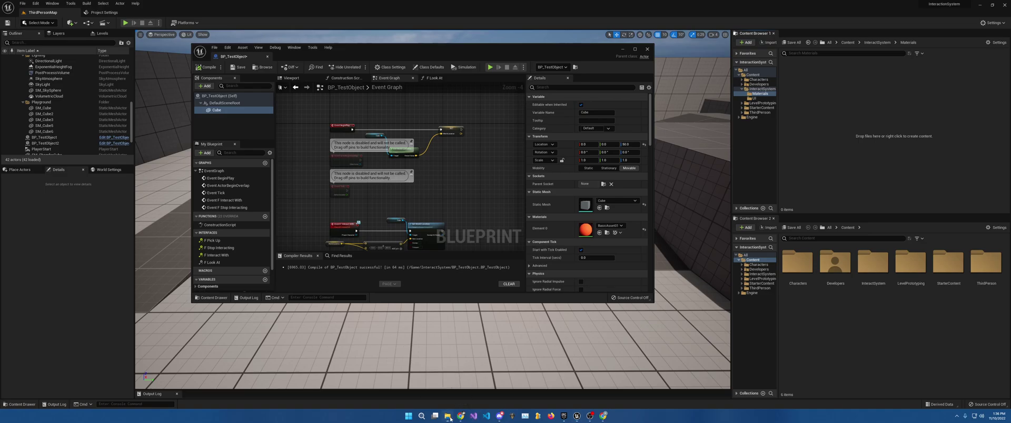
Look at the OutlineMaterial file in the Downloads folder window, then return to Unreal
{"action": "key", "text": "alt+Tab"}
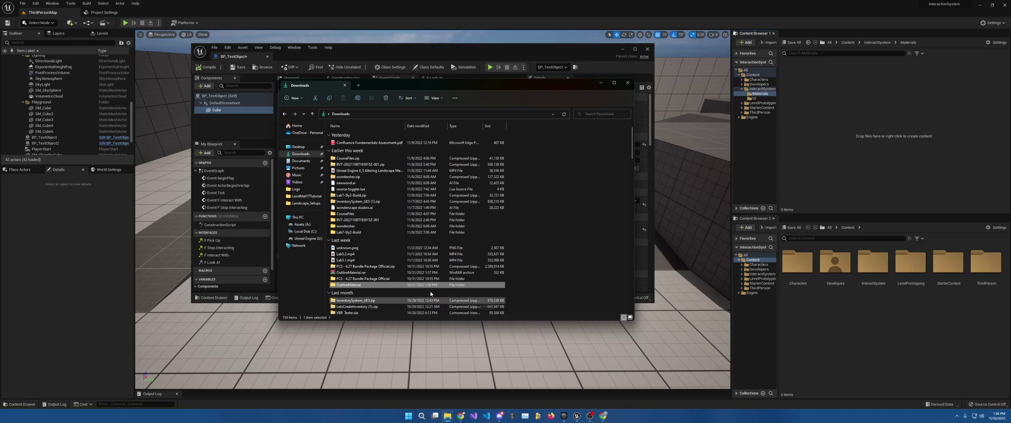
{"action": "mouse_move", "coordinate": [490, 54]}
{"action": "left_mouse_down"}
{"action": "mouse_move", "coordinate": [470, 145]}
{"action": "mouse_move", "coordinate": [489, 63]}
{"action": "left_mouse_up"}
{"action": "key", "text": "alt+Tab"}
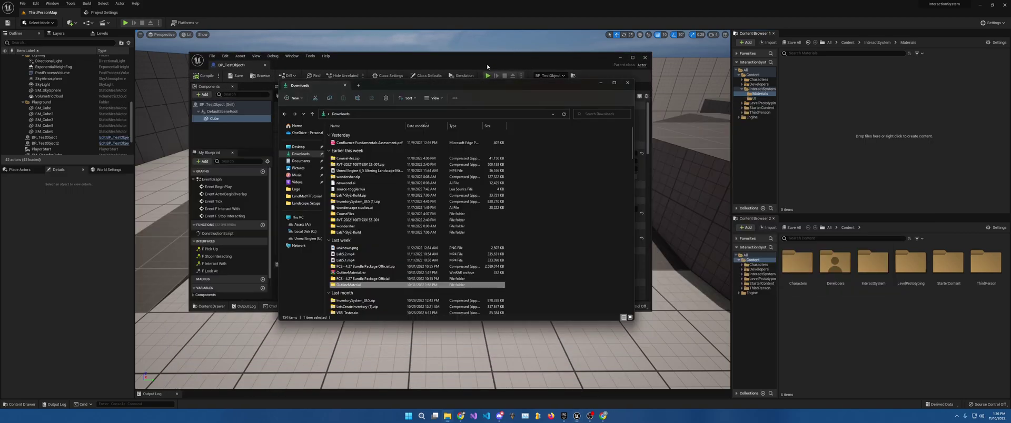
{"action": "key", "text": "alt+Tab"}
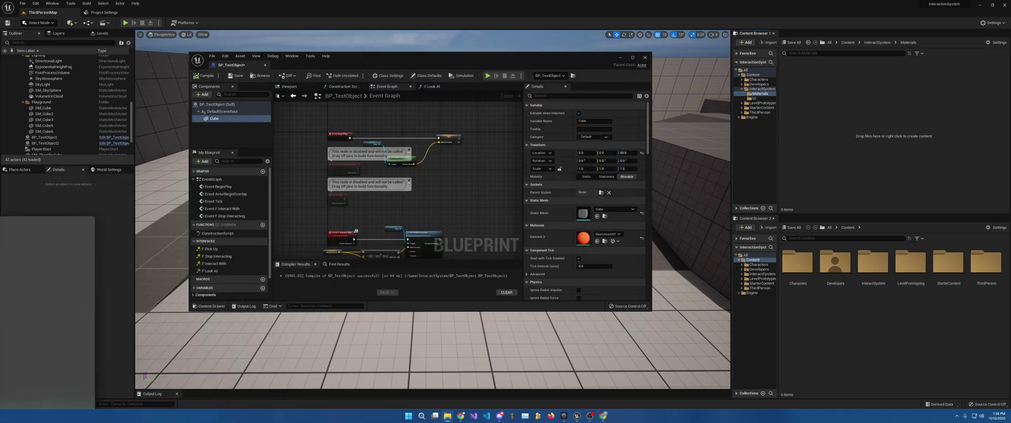
Reveal the project's Materials folder in File Explorer from the Content Browser
{"action": "right_click", "coordinate": [790, 84]}
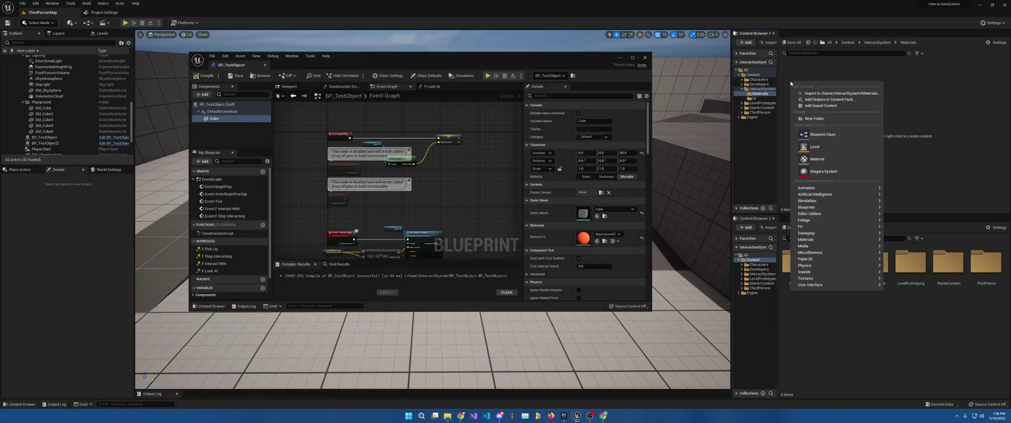
{"action": "left_click", "coordinate": [757, 94]}
{"action": "right_click", "coordinate": [757, 94]}
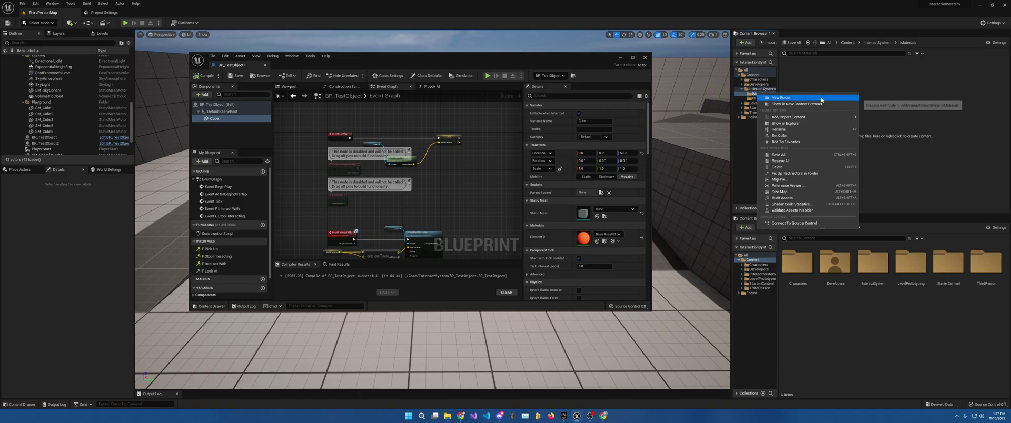
{"action": "left_click", "coordinate": [798, 127]}
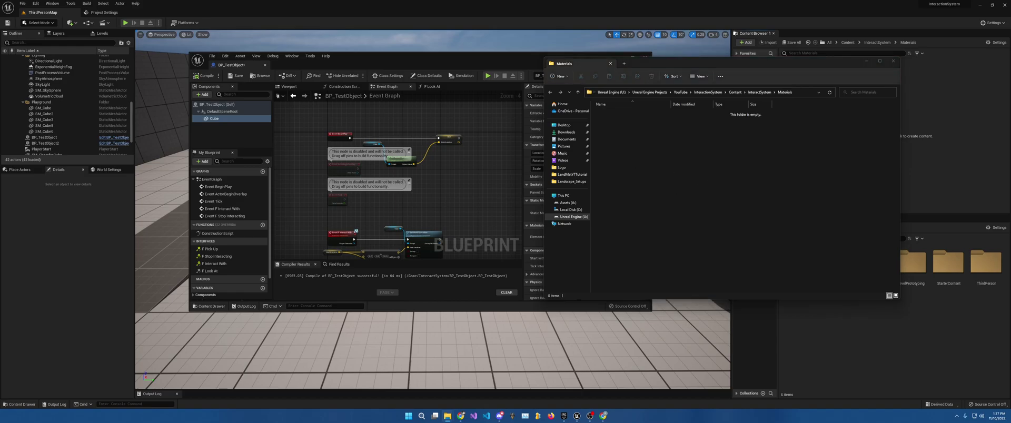
Copy the six downloaded outline material .uasset files into the project's Materials folder
{"action": "key", "text": "alt+Tab"}
{"action": "left_click", "coordinate": [221, 135]}
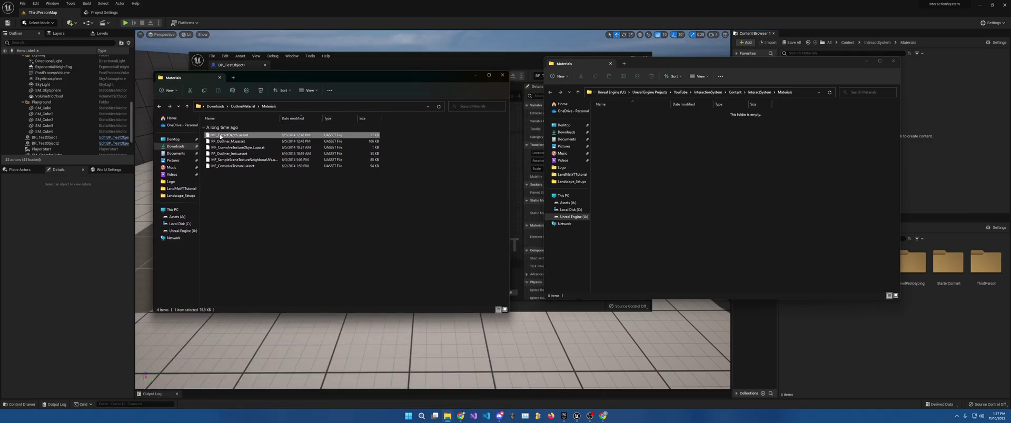
{"action": "left_click", "coordinate": [232, 166], "text": "shift"}
{"action": "left_click_drag", "start_coordinate": [227, 141], "coordinate": [661, 143]}
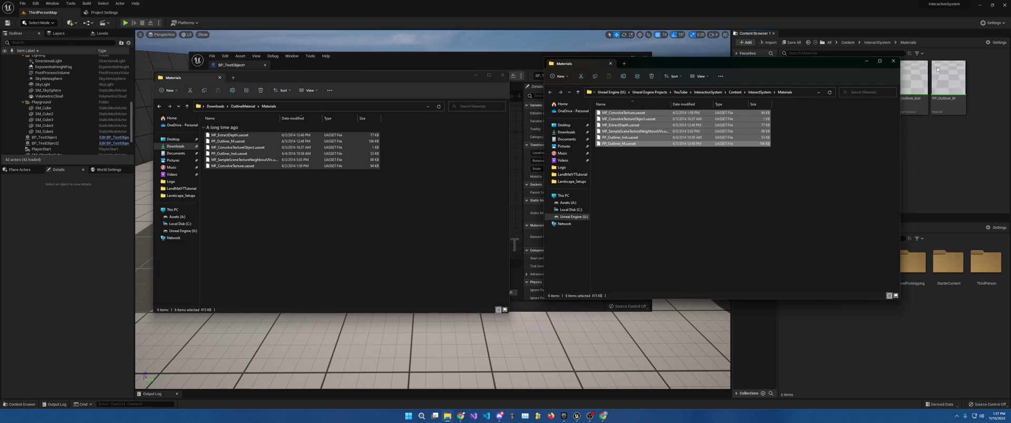
Close the downloaded Materials folder window and move the project folder window aside
{"action": "left_click_drag", "start_coordinate": [454, 80], "coordinate": [378, 83]}
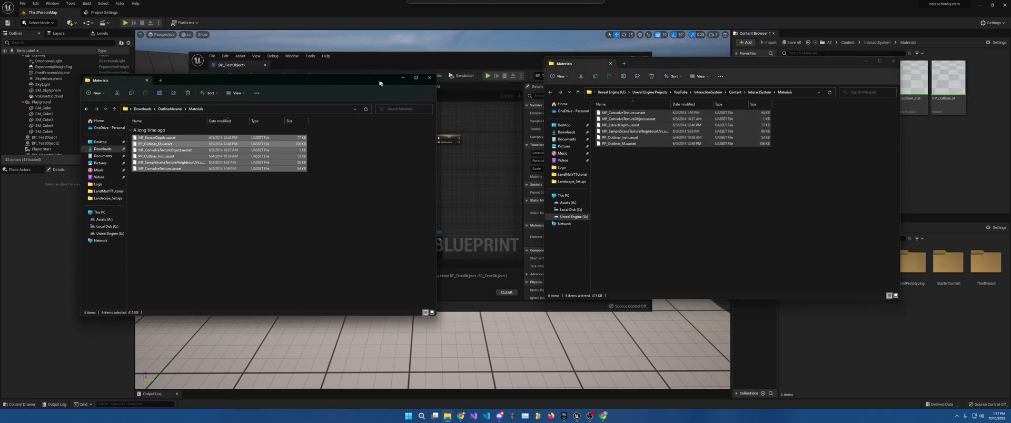
{"action": "left_click", "coordinate": [427, 78]}
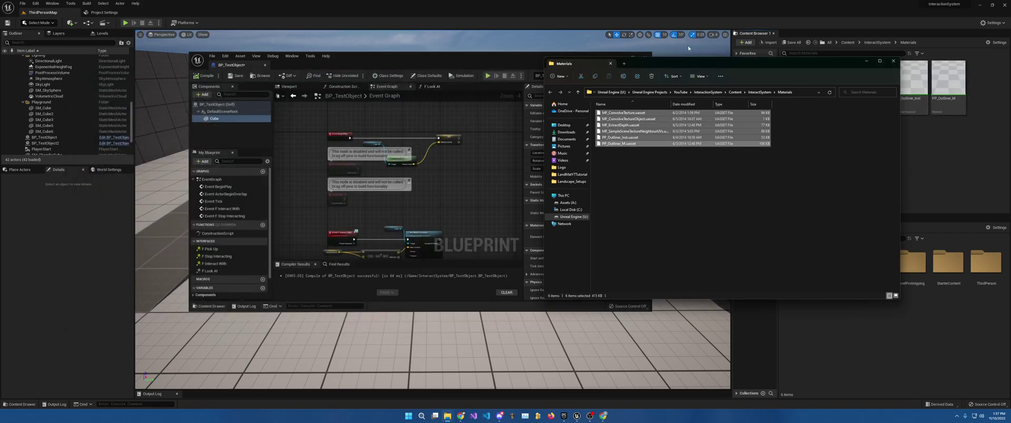
{"action": "left_click_drag", "start_coordinate": [712, 67], "coordinate": [493, 71]}
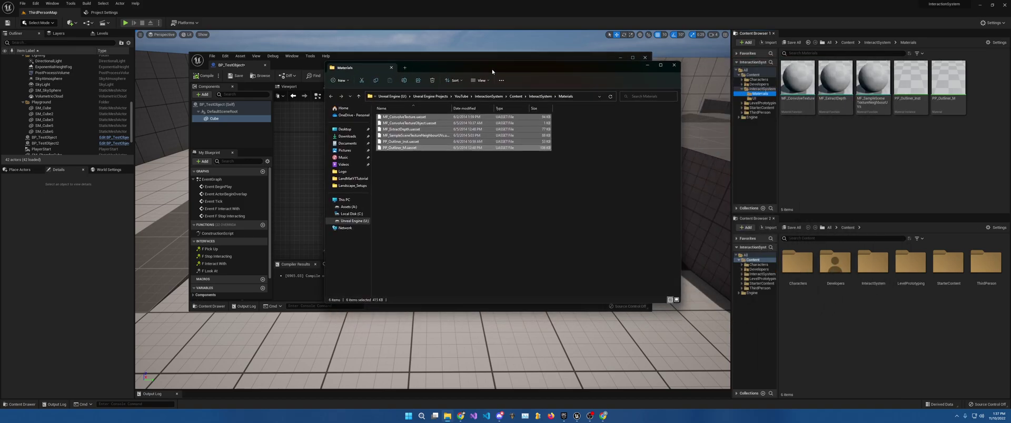
Open the PP_Outliner_M material and inspect its unspecified function nodes
{"action": "double_click", "coordinate": [949, 113]}
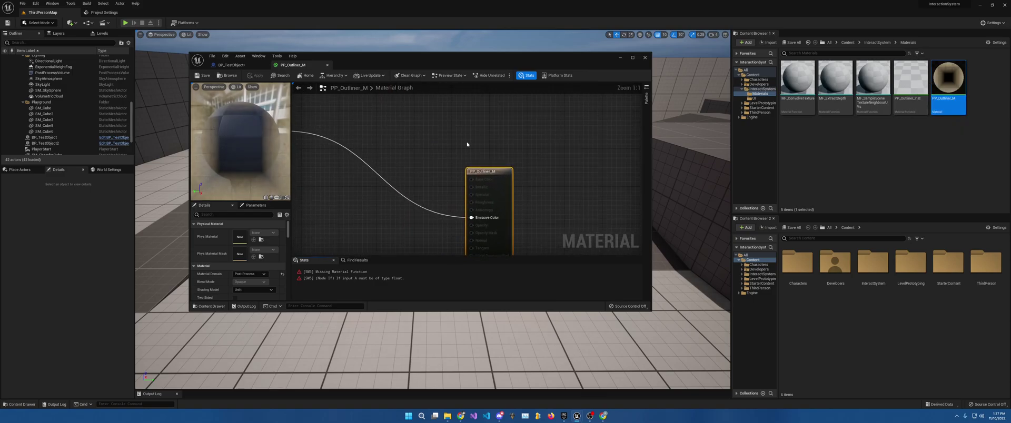
{"action": "scroll", "coordinate": [466, 144], "scroll_direction": "down", "scroll_amount": 6}
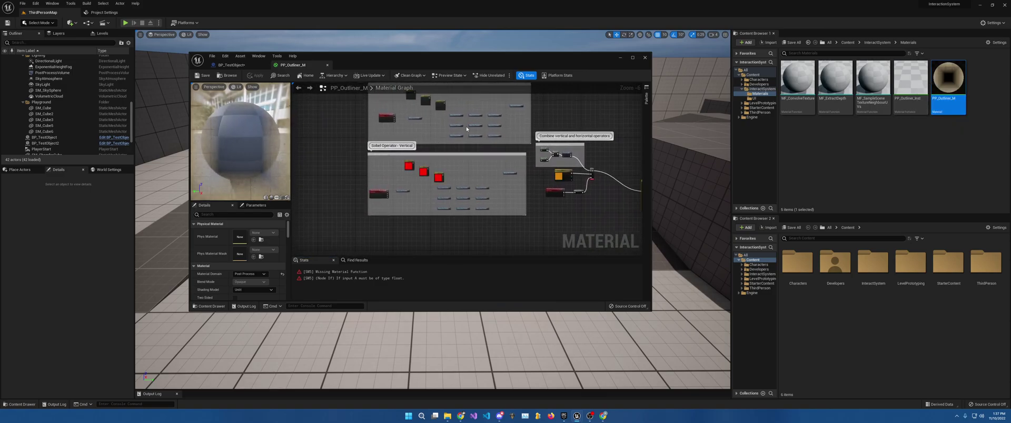
{"action": "scroll", "coordinate": [467, 129], "scroll_direction": "up", "scroll_amount": 2}
{"action": "right_click_drag", "start_coordinate": [468, 118], "coordinate": [443, 107]}
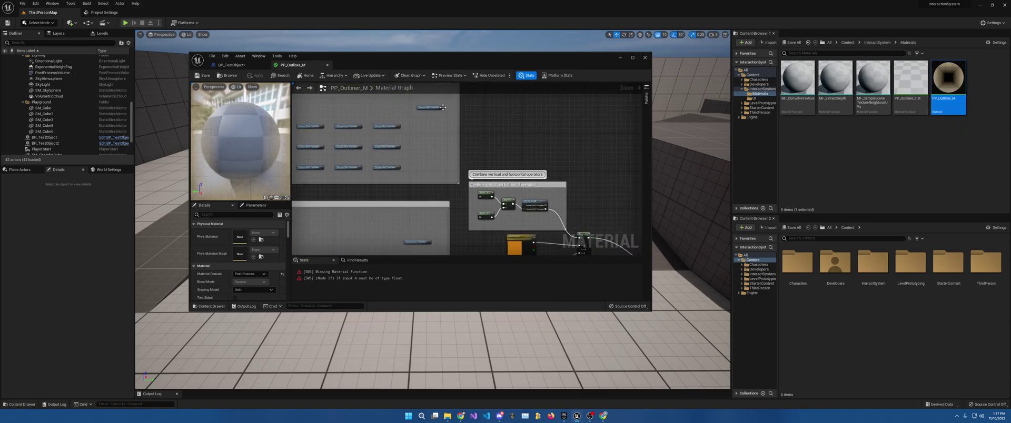
{"action": "left_click", "coordinate": [441, 107]}
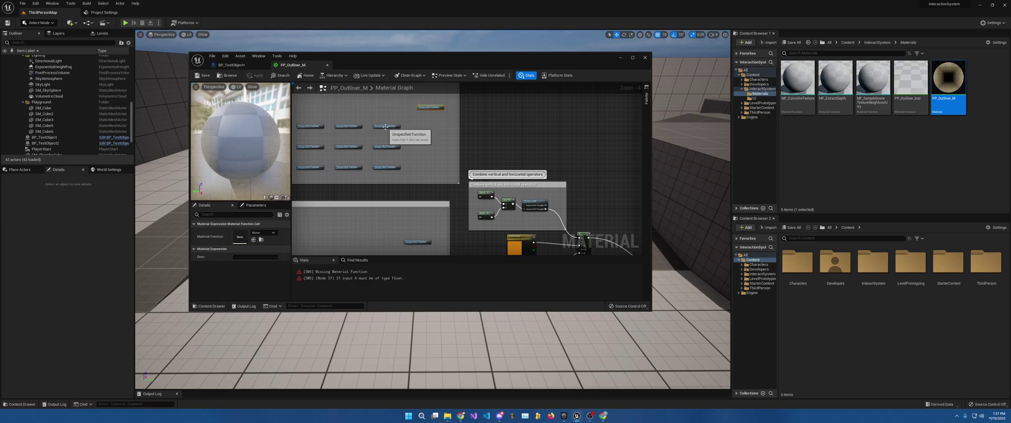
{"action": "left_click", "coordinate": [385, 127]}
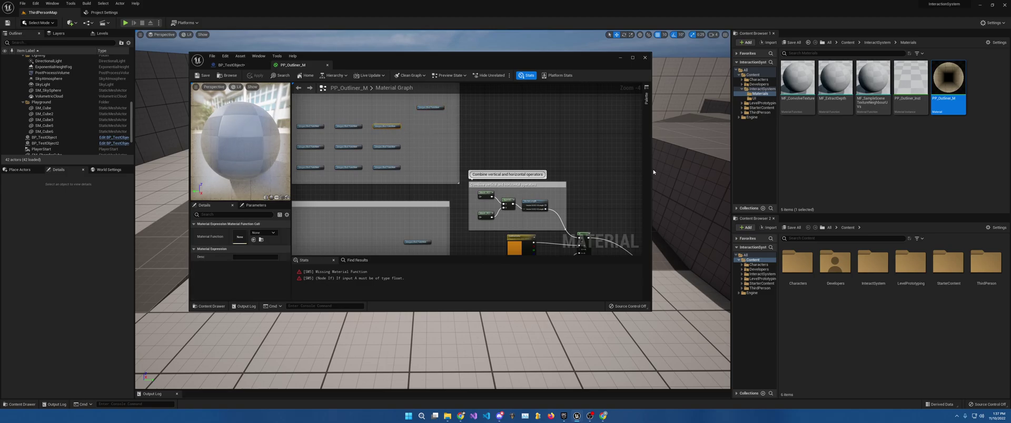
Check MF_ConvolveTextureObject.uasset in Explorer, then bring up PP_Outliner_M's asset actions in Unreal
{"action": "key", "text": "alt+Tab"}
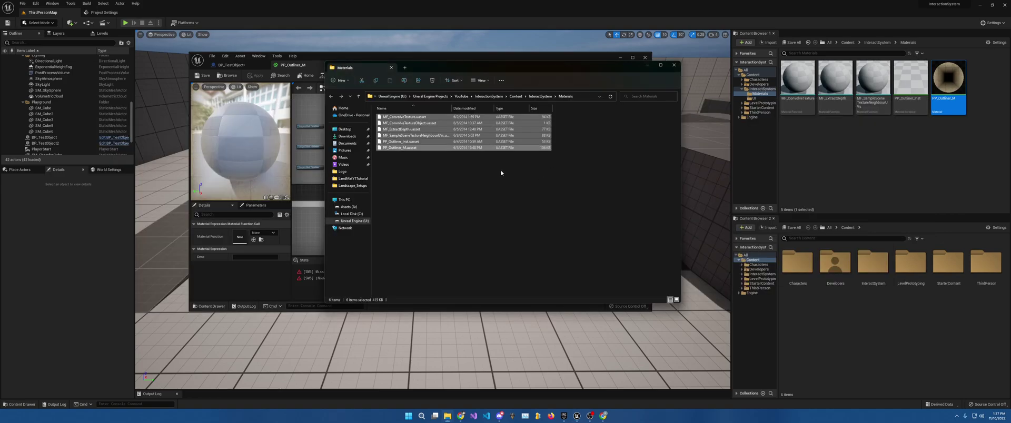
{"action": "left_click", "coordinate": [426, 123]}
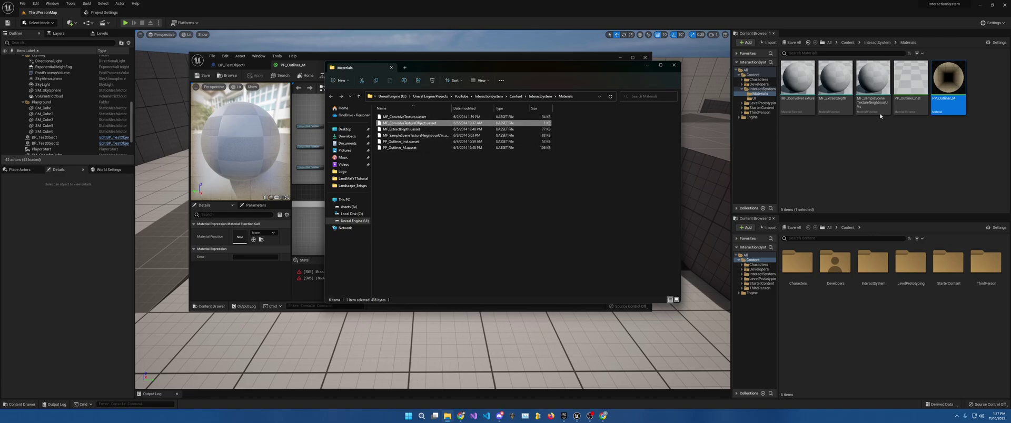
{"action": "left_click", "coordinate": [434, 162]}
{"action": "left_click_drag", "start_coordinate": [555, 69], "coordinate": [572, 96]}
{"action": "key", "text": "alt+Tab"}
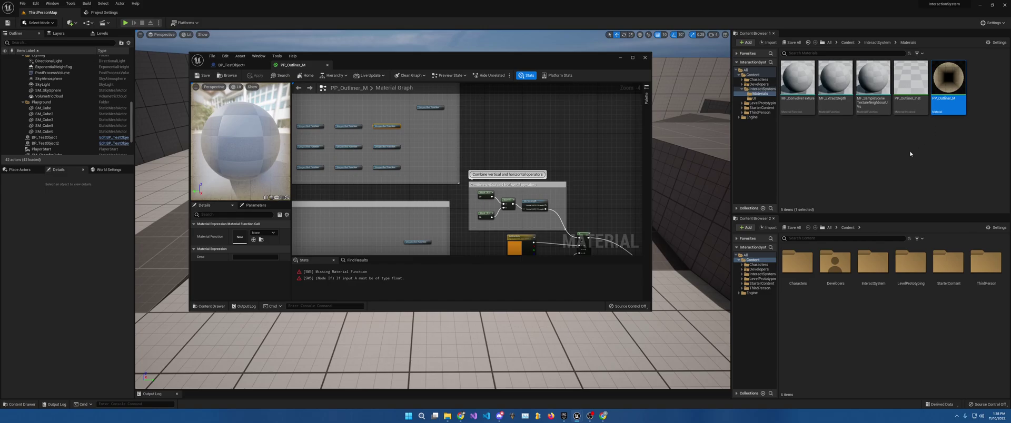
{"action": "right_click", "coordinate": [909, 154]}
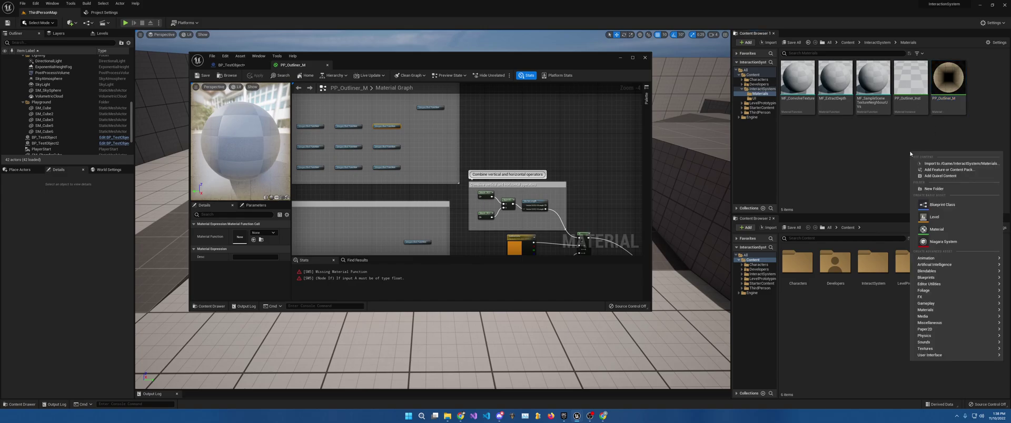
{"action": "right_click", "coordinate": [947, 79]}
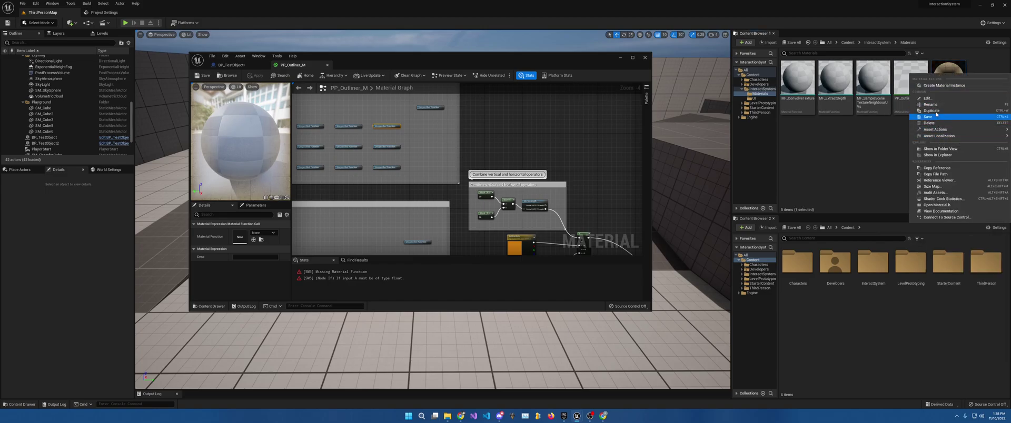
Show the asset in Explorer, delete MF_ConvolveTextureObject.uasset, and close the folder window
{"action": "left_click", "coordinate": [942, 155]}
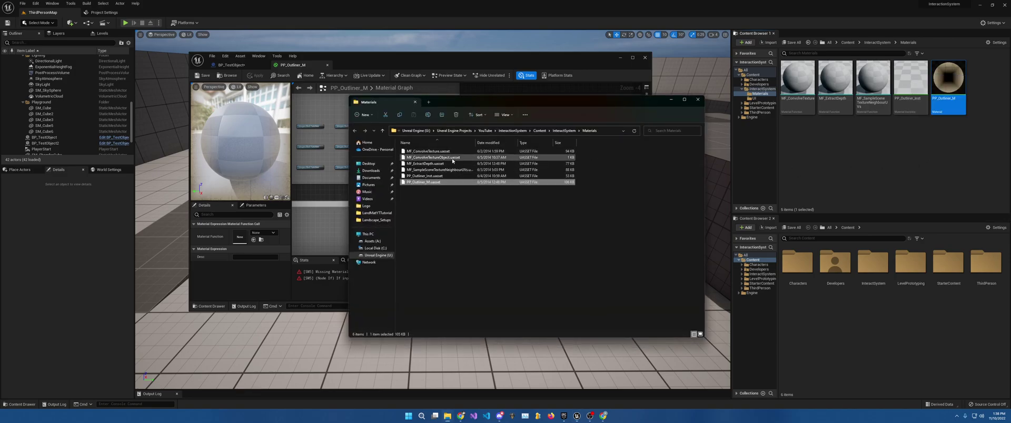
{"action": "left_click", "coordinate": [453, 157]}
{"action": "key", "text": "Delete"}
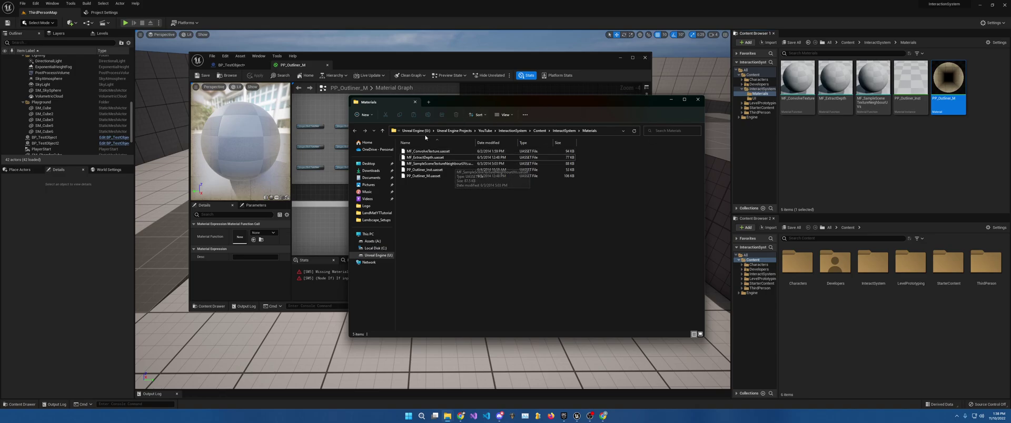
{"action": "left_click", "coordinate": [698, 99]}
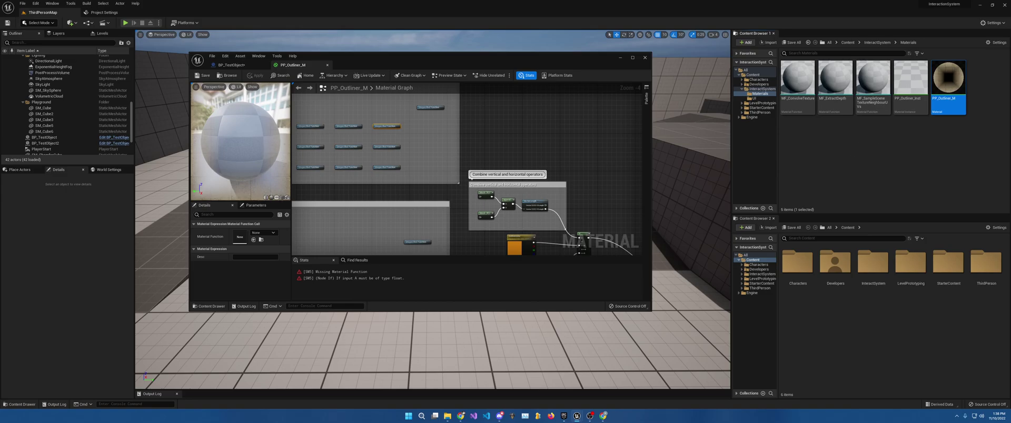
Set the top-right unspecified function node's Material Function to MF_ConvolveTexture
{"action": "left_click", "coordinate": [633, 59]}
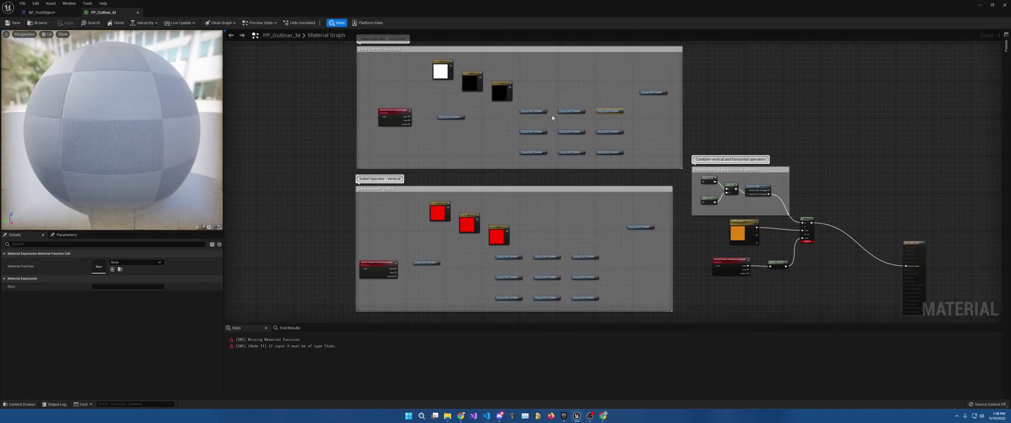
{"action": "scroll", "coordinate": [611, 112], "scroll_direction": "up", "scroll_amount": 4}
{"action": "right_click_drag", "start_coordinate": [636, 121], "coordinate": [732, 171]}
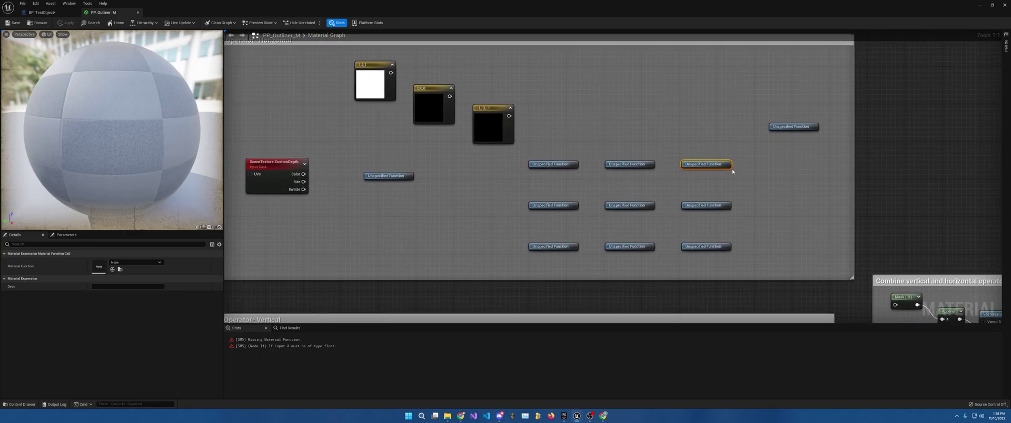
{"action": "left_click", "coordinate": [800, 126]}
{"action": "double_click", "coordinate": [832, 10]}
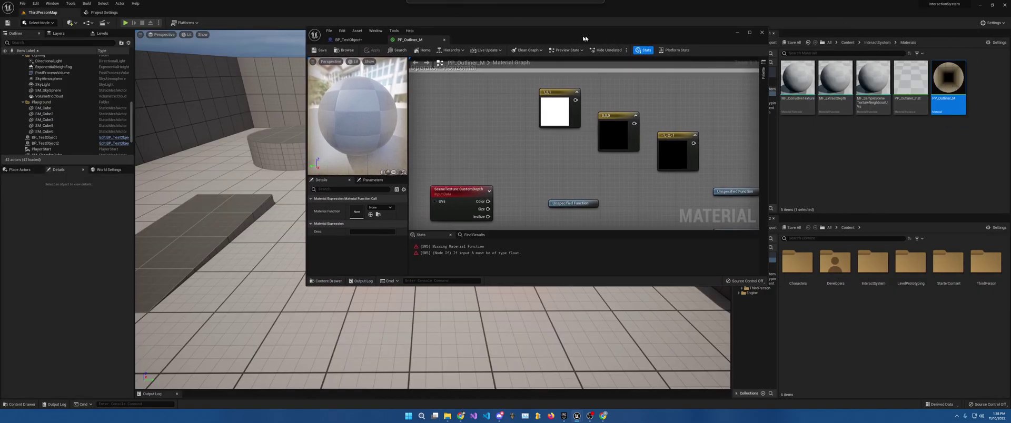
{"action": "right_click_drag", "start_coordinate": [621, 158], "coordinate": [437, 134]}
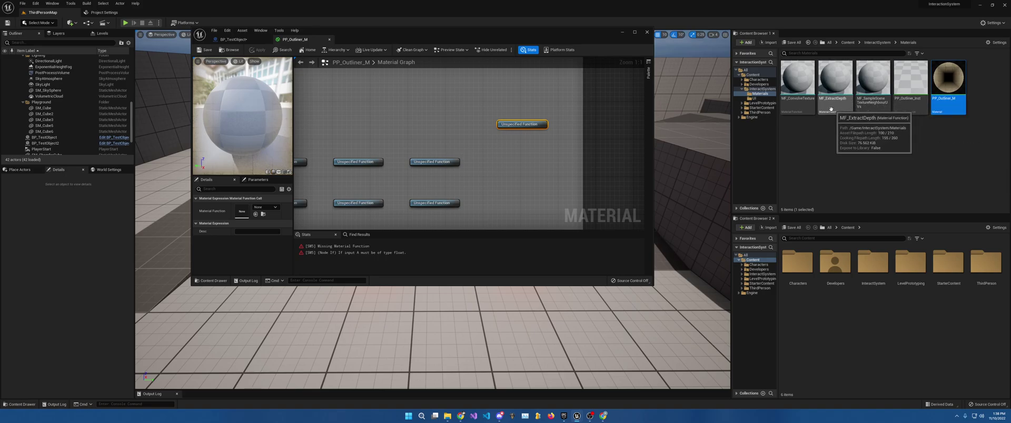
{"action": "left_click", "coordinate": [792, 88]}
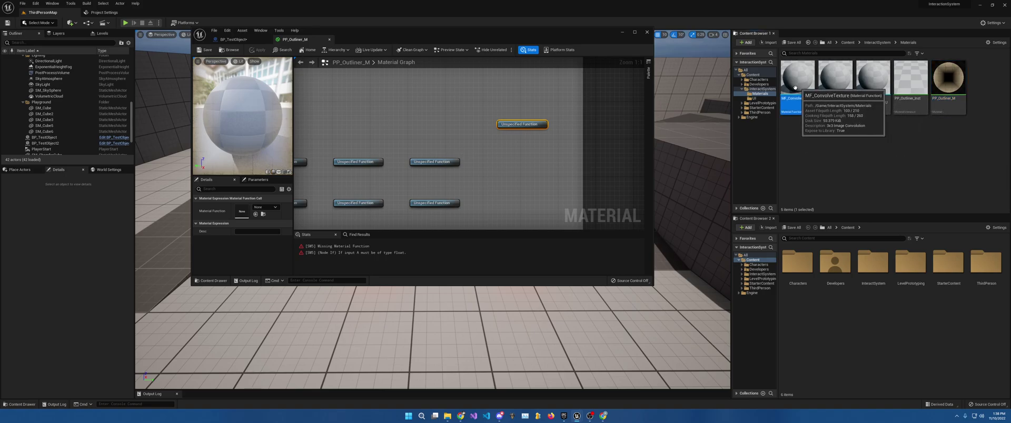
{"action": "left_click_drag", "start_coordinate": [792, 89], "coordinate": [242, 211]}
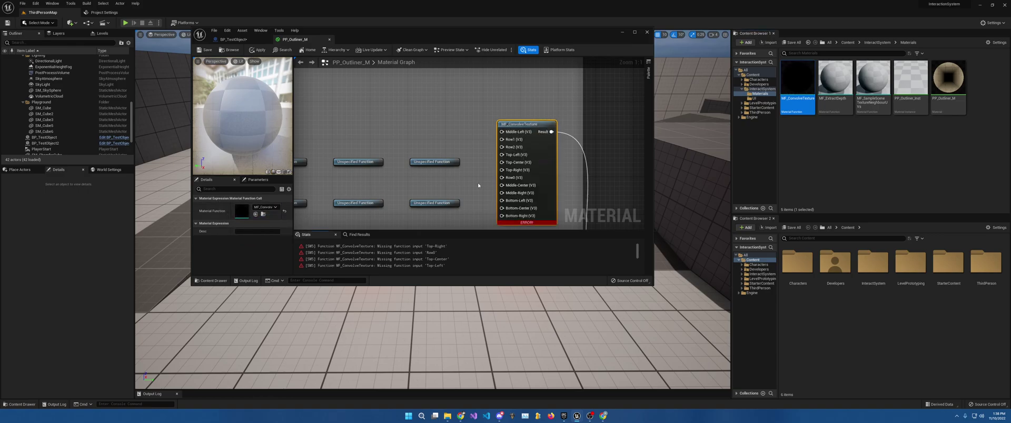
Assign MF_ConvolveTexture to the top unspecified function node as well
{"action": "right_click_drag", "start_coordinate": [478, 186], "coordinate": [448, 105]}
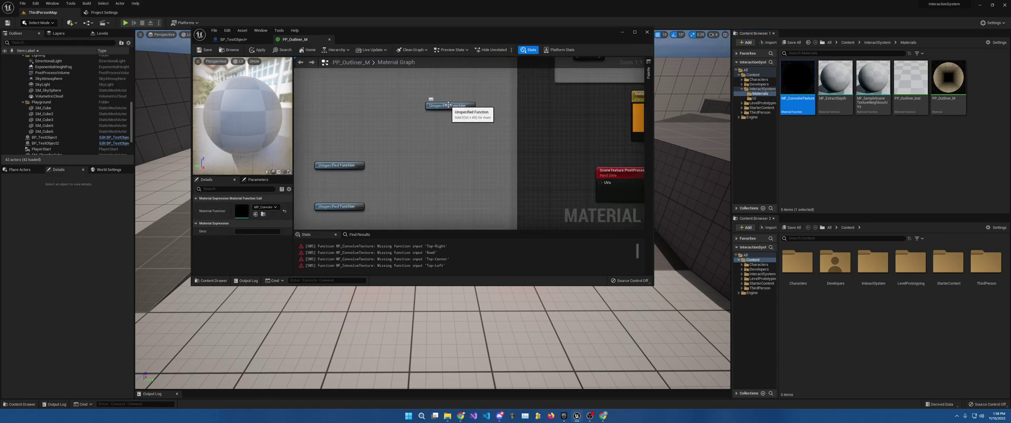
{"action": "left_click", "coordinate": [448, 106]}
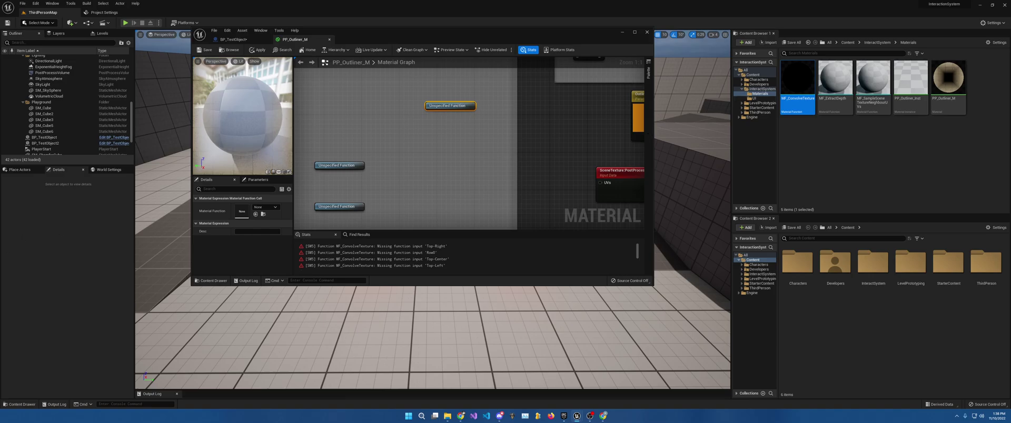
{"action": "left_click_drag", "start_coordinate": [798, 84], "coordinate": [242, 211]}
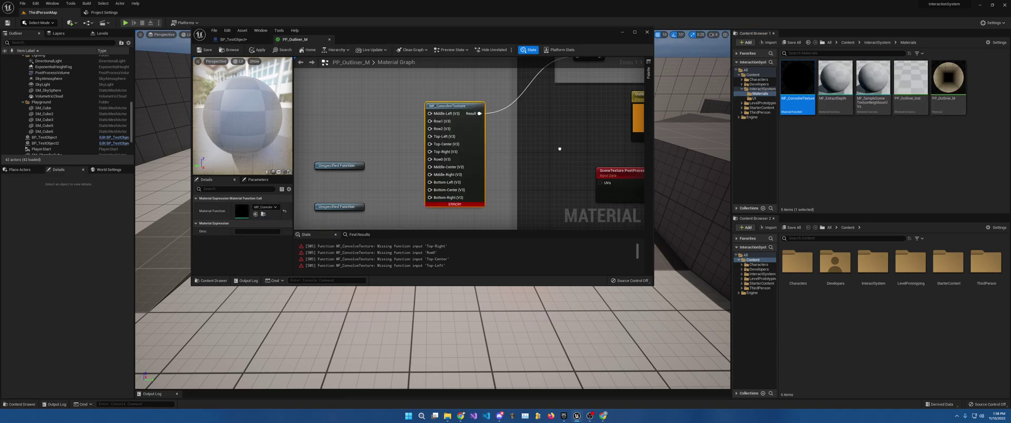
{"action": "right_click_drag", "start_coordinate": [560, 153], "coordinate": [688, 132]}
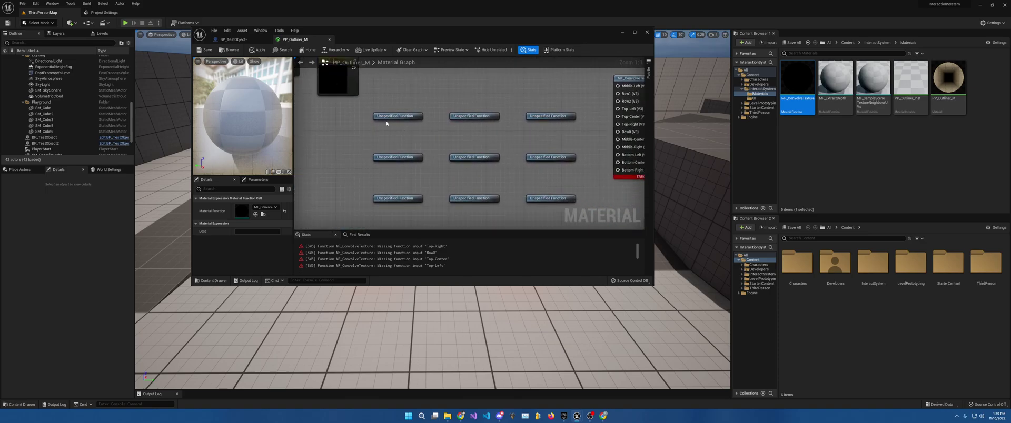
Assign MF_ExtractDepth to all nine nodes in the 3x3 unspecified function grid
{"action": "left_click_drag", "start_coordinate": [361, 110], "coordinate": [587, 215]}
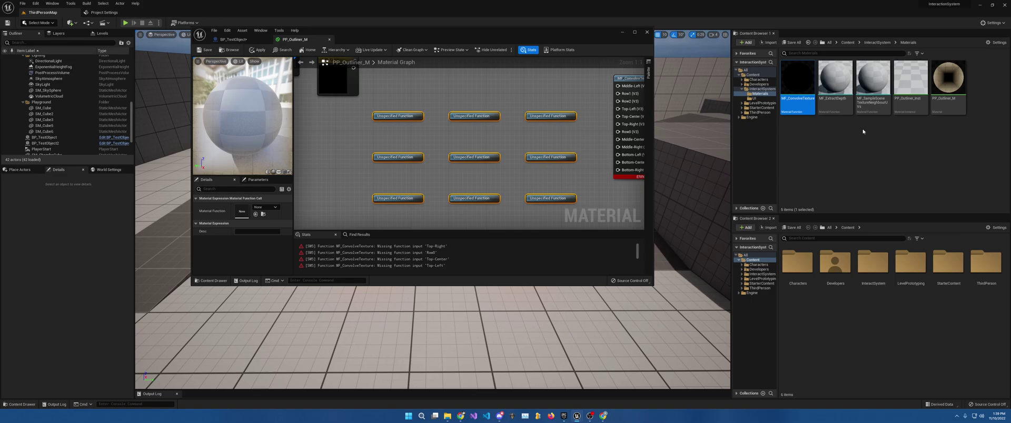
{"action": "left_click_drag", "start_coordinate": [835, 79], "coordinate": [252, 212]}
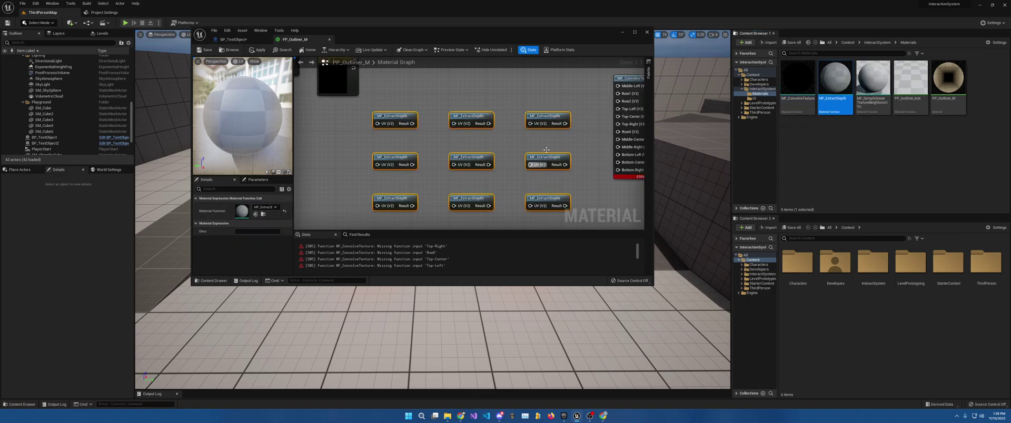
{"action": "left_click_drag", "start_coordinate": [565, 39], "coordinate": [563, 1]}
{"action": "right_click_drag", "start_coordinate": [606, 42], "coordinate": [770, 206]}
Delete the extra MF_ConvolveTexture node and select the remaining unspecified function node
{"action": "left_click", "coordinate": [798, 258]}
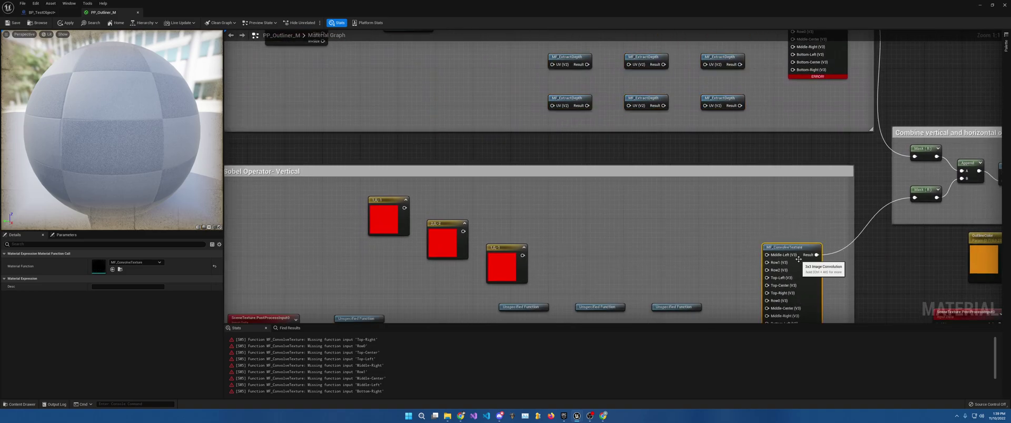
{"action": "key", "text": "Delete"}
{"action": "right_click_drag", "start_coordinate": [799, 262], "coordinate": [778, 291]}
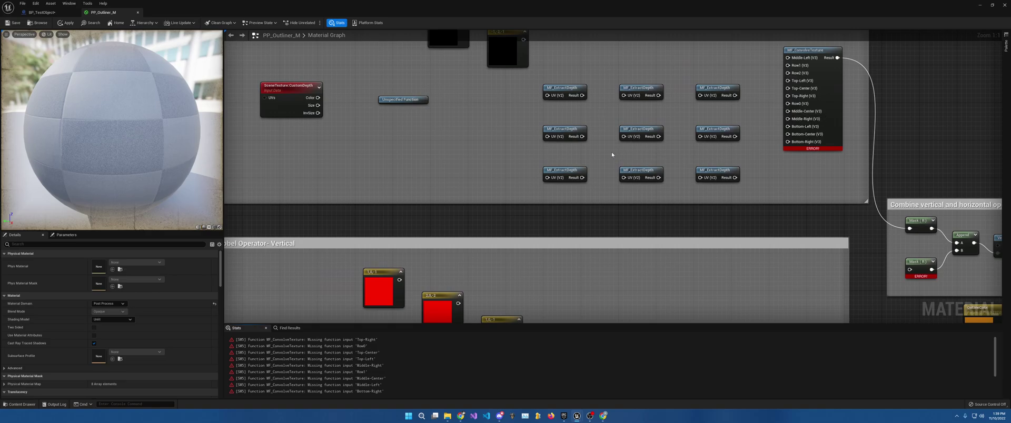
{"action": "right_click_drag", "start_coordinate": [503, 130], "coordinate": [401, 170]}
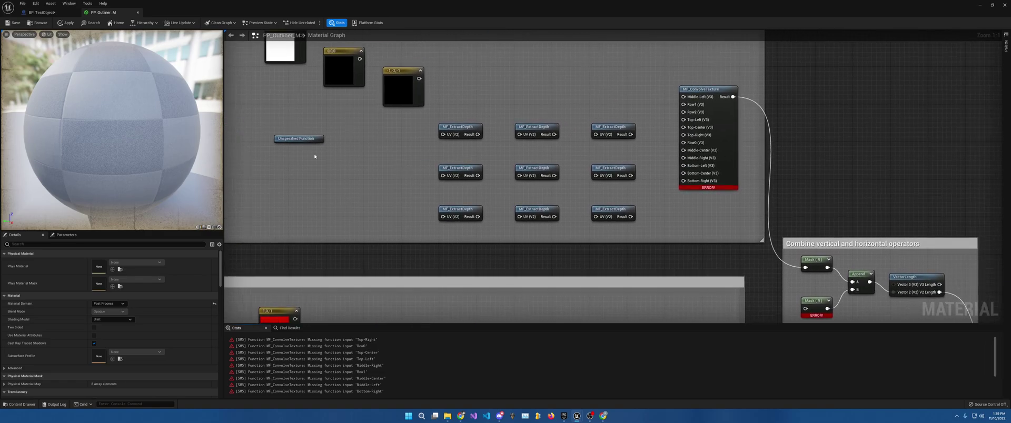
{"action": "left_click", "coordinate": [298, 139]}
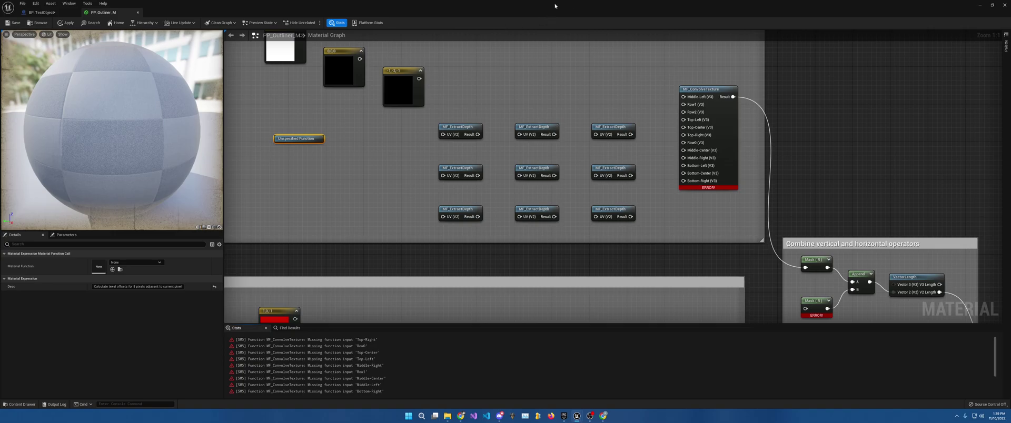
Drop MF_SampleSceneTextureNeighbourUVs from the Content Browser into the empty function node's Material Function slot
{"action": "left_click_drag", "start_coordinate": [555, 5], "coordinate": [405, 50]}
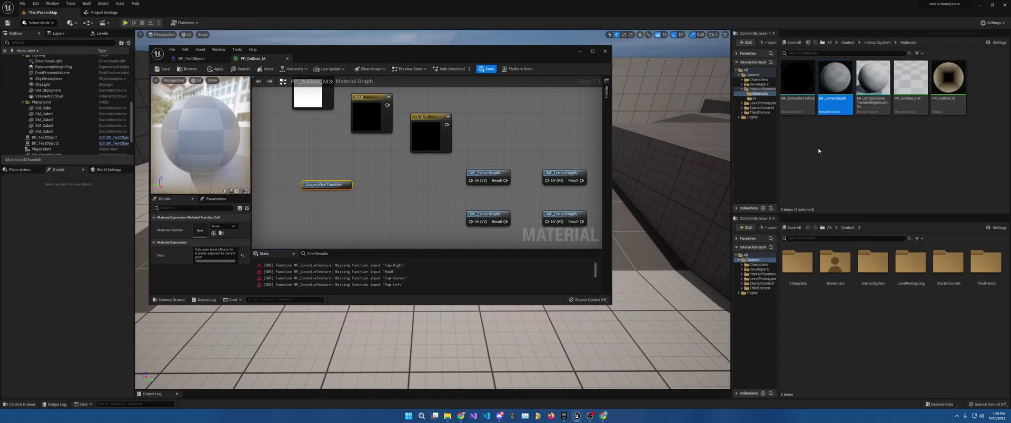
{"action": "left_click", "coordinate": [873, 79]}
{"action": "left_click_drag", "start_coordinate": [872, 79], "coordinate": [228, 223]}
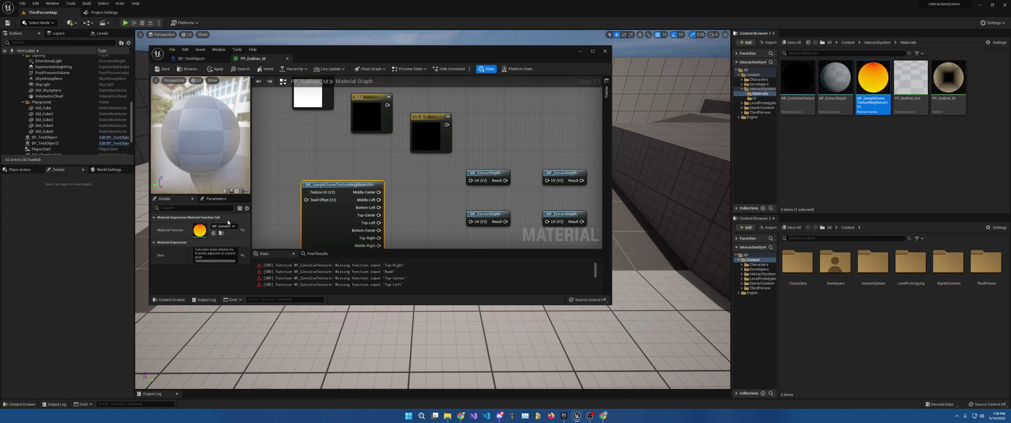
{"action": "left_click", "coordinate": [594, 52]}
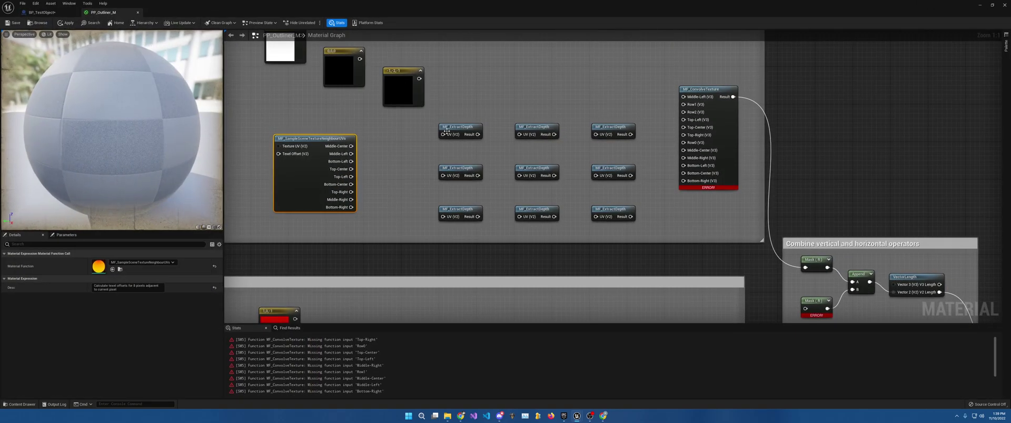
{"action": "scroll", "coordinate": [482, 190], "scroll_direction": "down", "scroll_amount": 5}
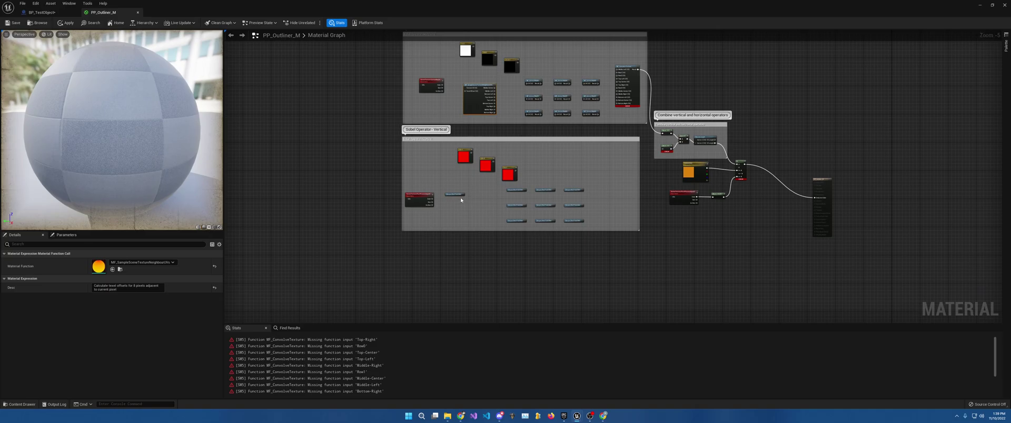
{"action": "scroll", "coordinate": [463, 87], "scroll_direction": "up", "scroll_amount": 4}
{"action": "right_click_drag", "start_coordinate": [393, 77], "coordinate": [413, 136]}
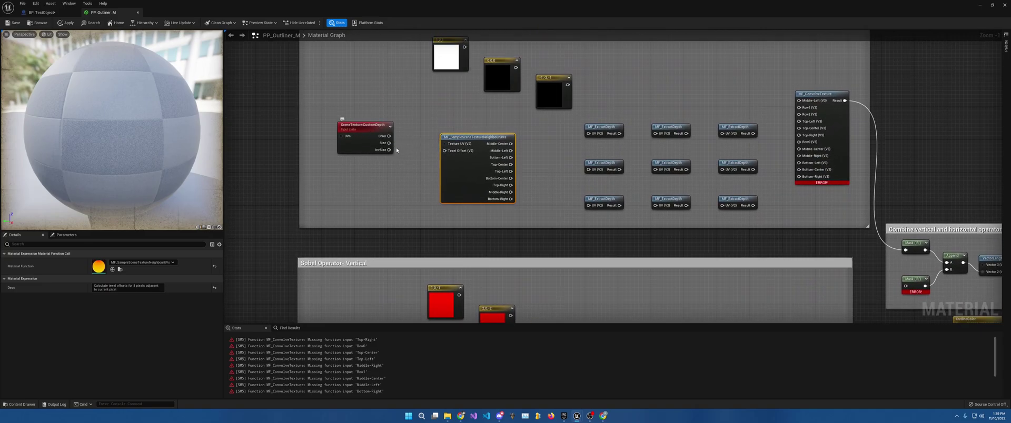
{"action": "scroll", "coordinate": [396, 151], "scroll_direction": "up", "scroll_amount": 5}
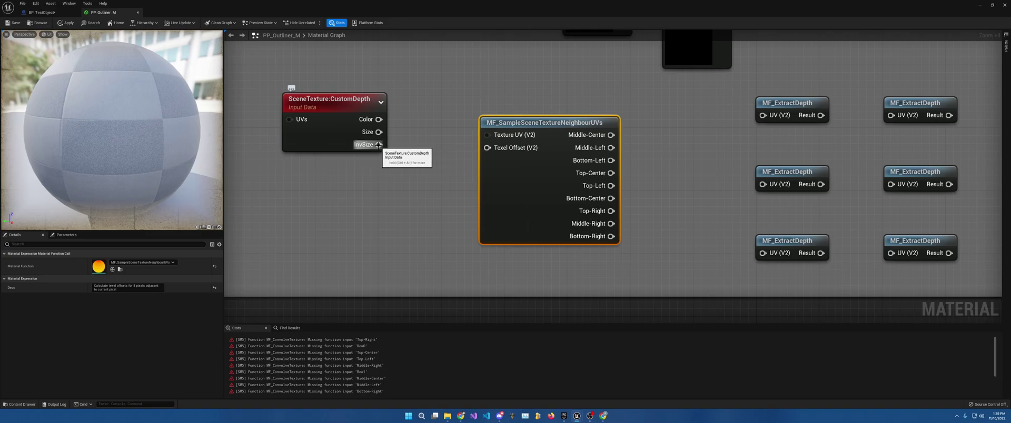
Feed the custom depth InvSize output into a new Multiply node
{"action": "left_click_drag", "start_coordinate": [362, 149], "coordinate": [493, 150]}
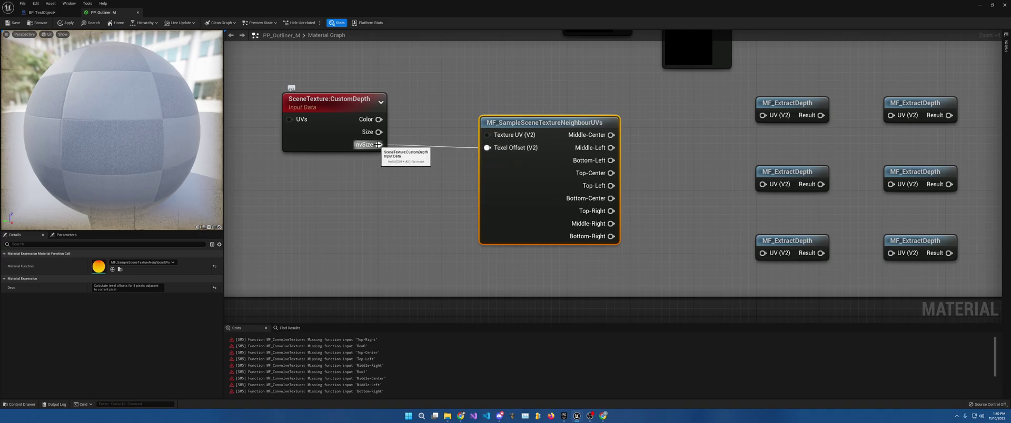
{"action": "left_click_drag", "start_coordinate": [378, 145], "coordinate": [424, 149]}
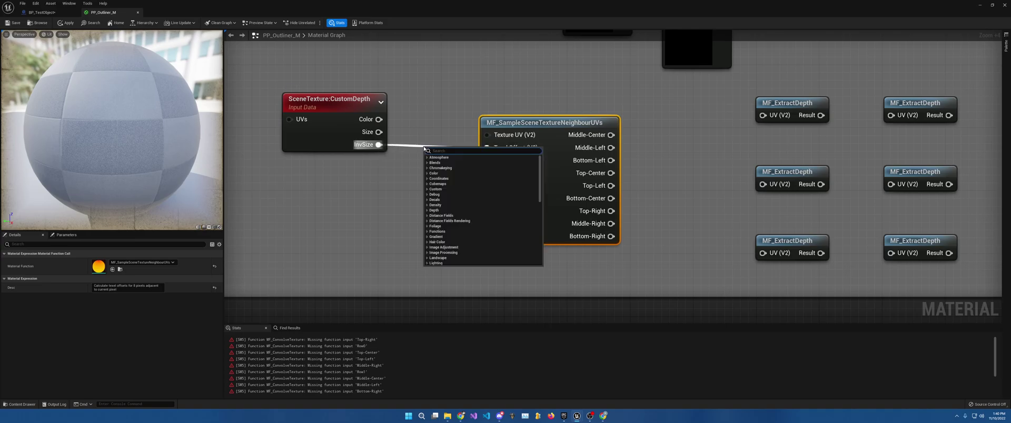
{"action": "type", "text": "mul"}
{"action": "key", "text": "Return"}
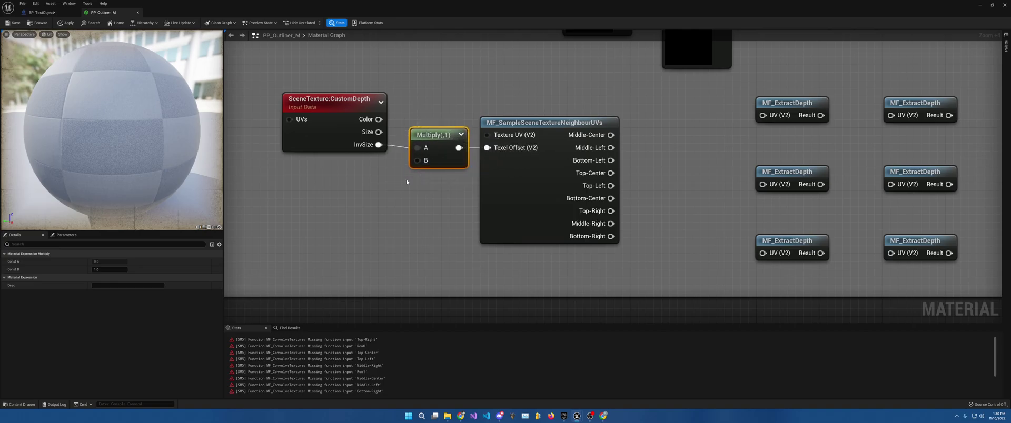
Add a LineWidth scalar parameter with default 1 and wire it into Multiply B
{"action": "right_click_drag", "start_coordinate": [286, 217], "coordinate": [428, 180]}
{"action": "left_click", "coordinate": [419, 178]}
{"action": "left_click", "coordinate": [419, 177]}
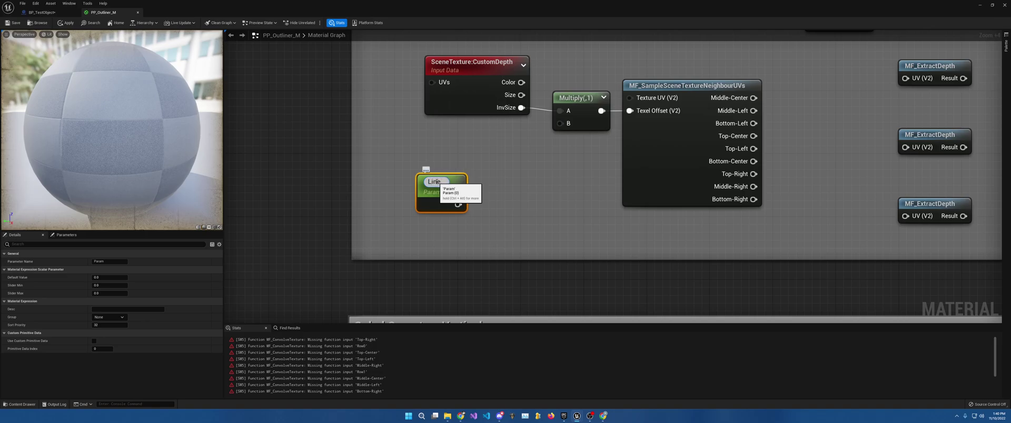
{"action": "type", "text": "LineWidth"}
{"action": "key", "text": "Return"}
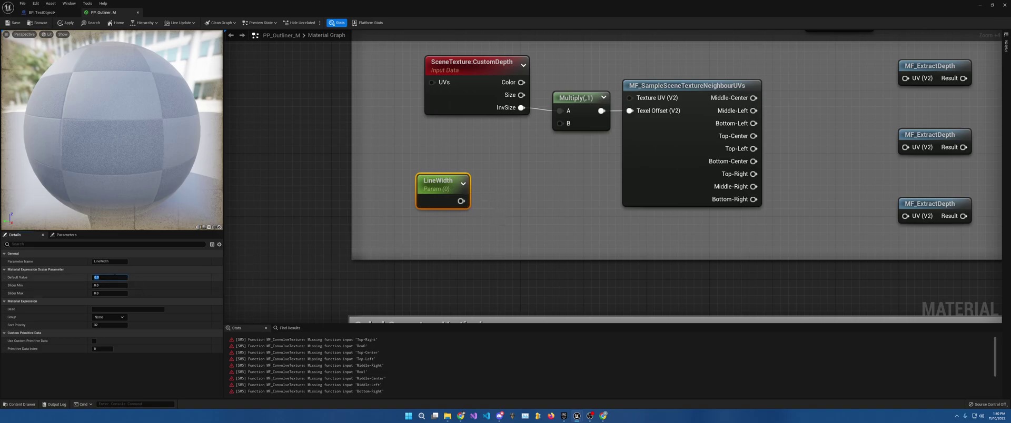
{"action": "key", "text": "Return"}
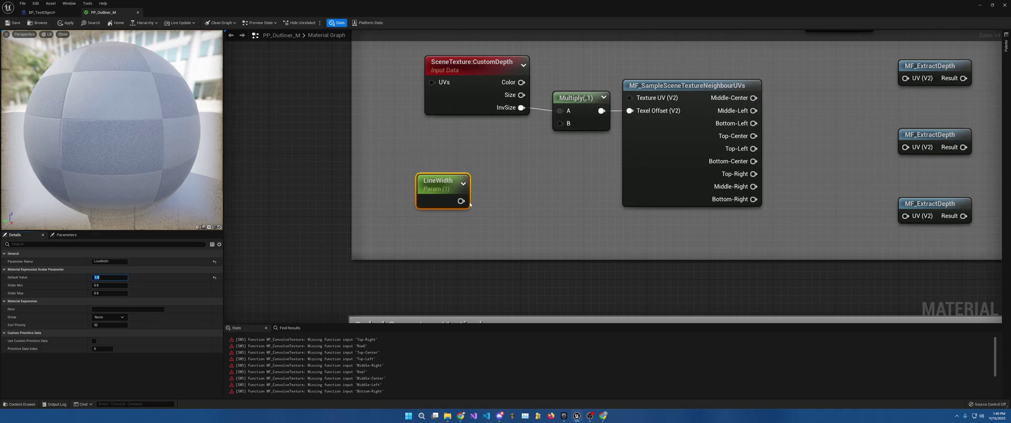
{"action": "left_click_drag", "start_coordinate": [461, 201], "coordinate": [560, 123]}
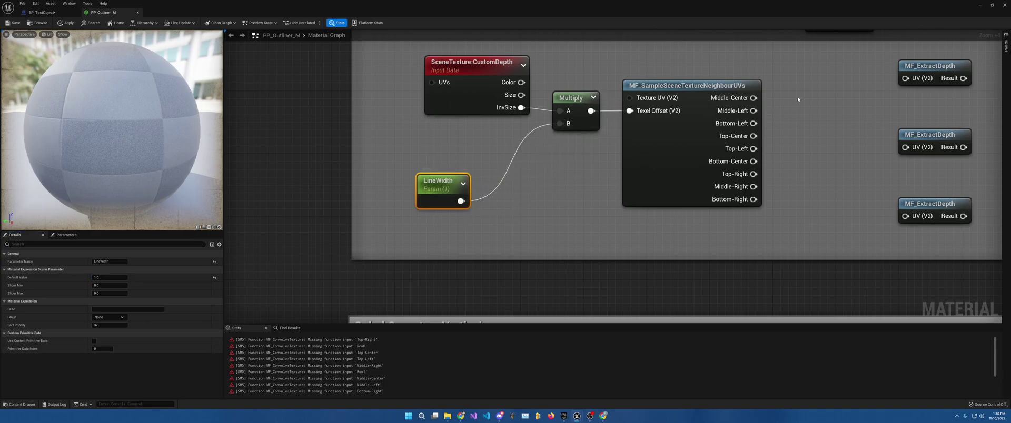
Wire all nine neighbour-UV outputs, Top/Middle/Bottom by Left/Center/Right, into the nine MF_ExtractDepth UV inputs
{"action": "right_click_drag", "start_coordinate": [798, 99], "coordinate": [419, 145]}
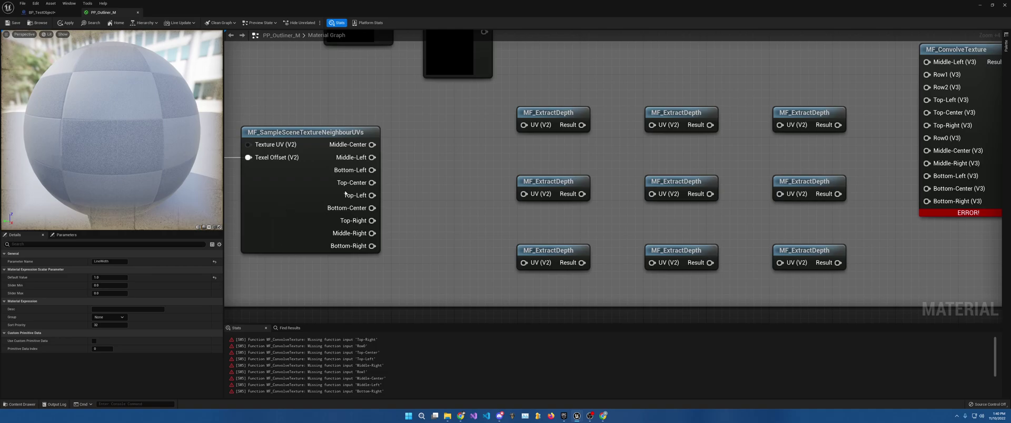
{"action": "left_click_drag", "start_coordinate": [371, 144], "coordinate": [652, 194]}
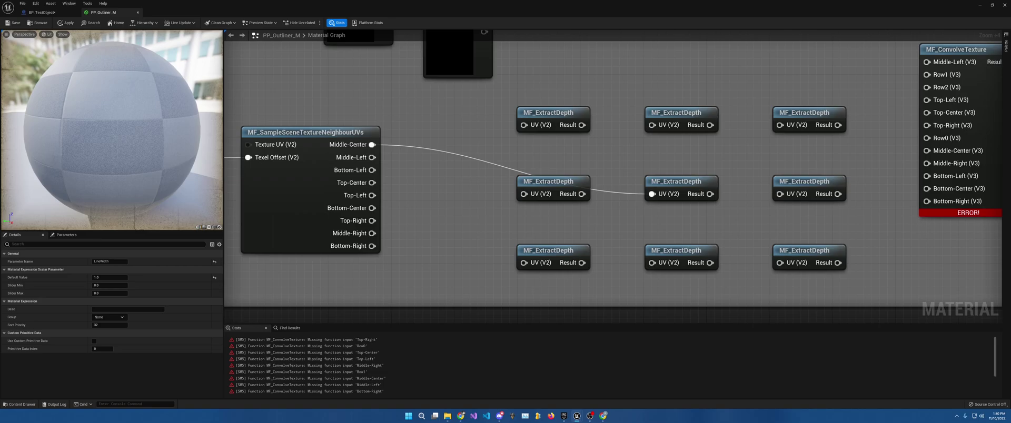
{"action": "left_click_drag", "start_coordinate": [372, 157], "coordinate": [523, 193]}
{"action": "left_click_drag", "start_coordinate": [372, 170], "coordinate": [523, 263]}
{"action": "left_click_drag", "start_coordinate": [373, 182], "coordinate": [652, 125]}
{"action": "left_click_drag", "start_coordinate": [372, 195], "coordinate": [530, 127]}
{"action": "left_click_drag", "start_coordinate": [372, 208], "coordinate": [652, 262]}
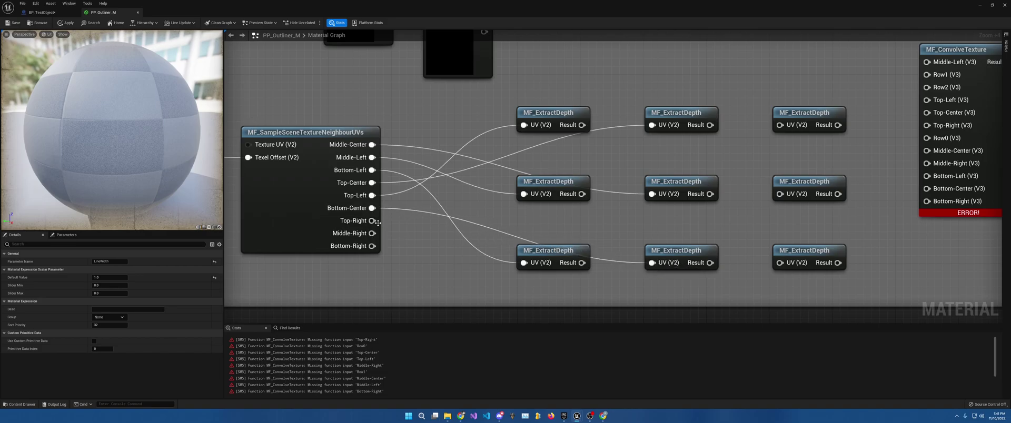
{"action": "left_click_drag", "start_coordinate": [374, 221], "coordinate": [779, 125]}
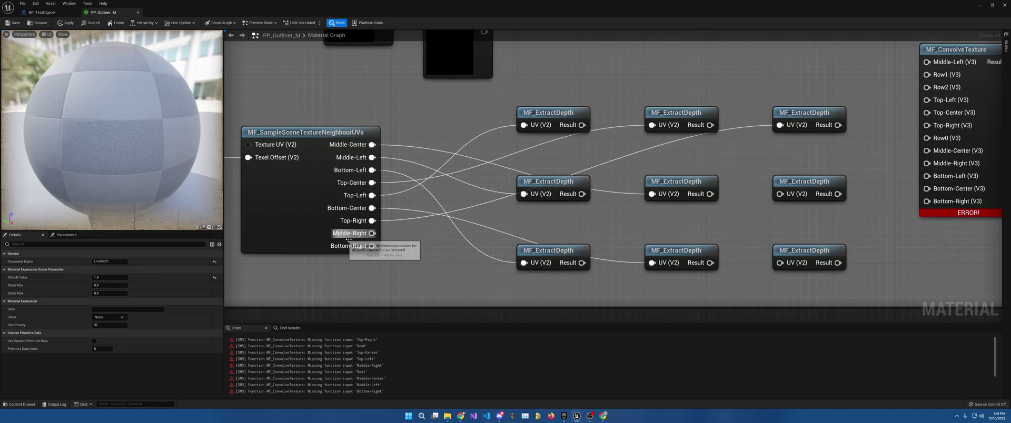
{"action": "left_click_drag", "start_coordinate": [373, 233], "coordinate": [778, 195]}
{"action": "left_click_drag", "start_coordinate": [372, 246], "coordinate": [779, 263]}
{"action": "right_click_drag", "start_coordinate": [852, 165], "coordinate": [587, 187]}
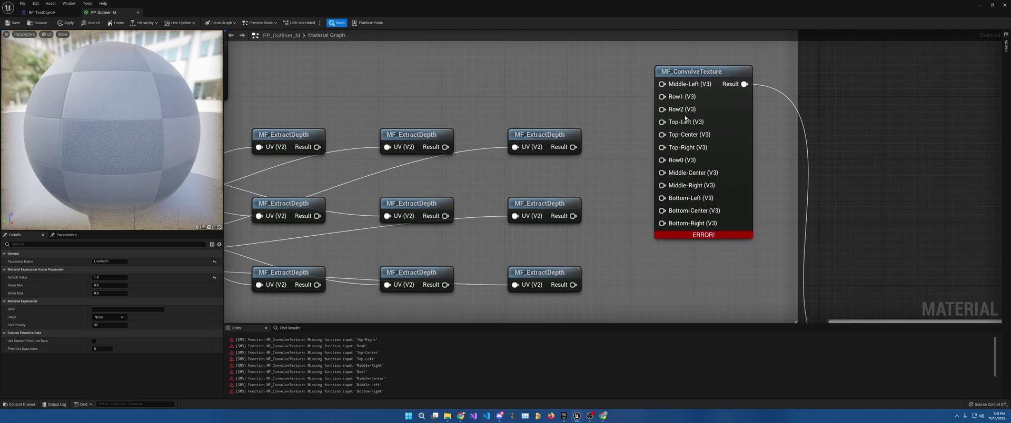
Connect the nine MF_ExtractDepth results to MF_ConvolveTexture's matching Top, Middle and Bottom inputs
{"action": "left_click_drag", "start_coordinate": [662, 121], "coordinate": [317, 147]}
{"action": "left_click_drag", "start_coordinate": [662, 134], "coordinate": [445, 147]}
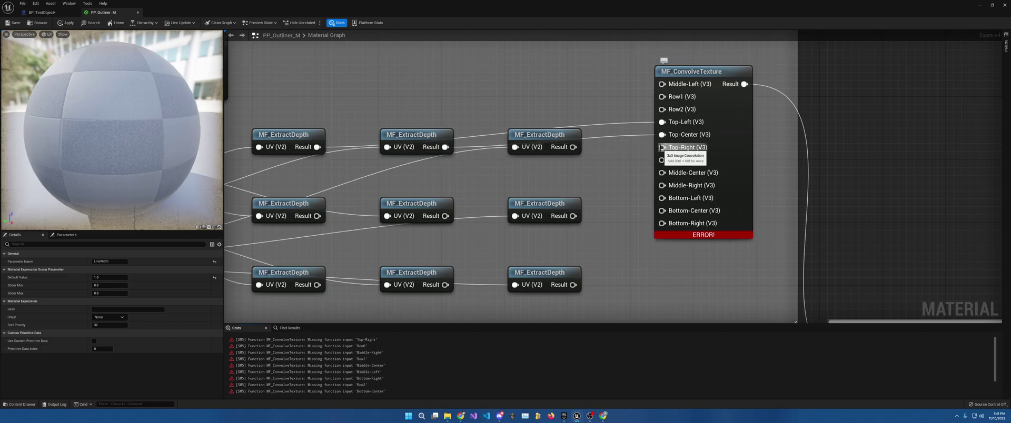
{"action": "left_click_drag", "start_coordinate": [662, 147], "coordinate": [576, 150]}
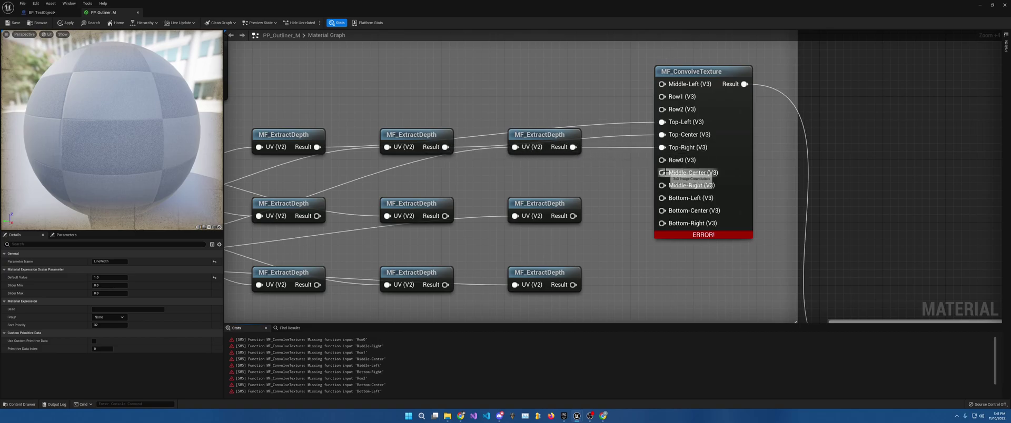
{"action": "left_click_drag", "start_coordinate": [662, 172], "coordinate": [445, 216]}
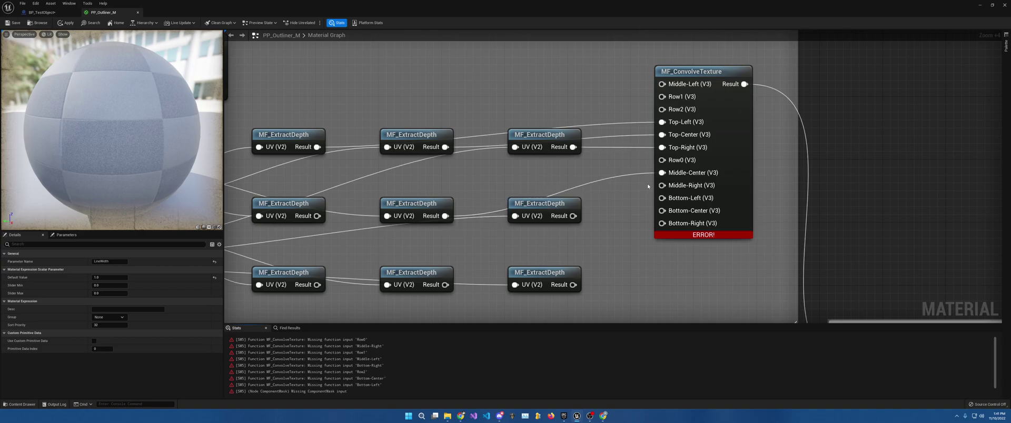
{"action": "left_click_drag", "start_coordinate": [662, 185], "coordinate": [573, 216]}
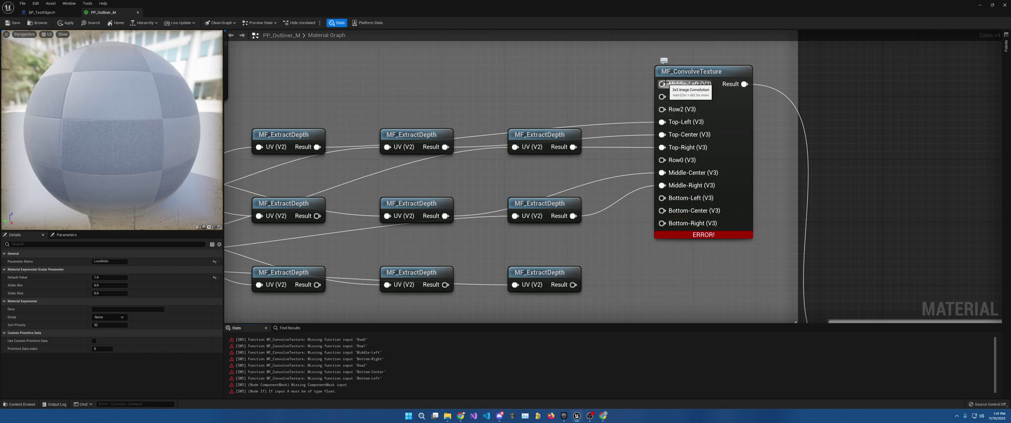
{"action": "left_click_drag", "start_coordinate": [662, 85], "coordinate": [318, 216]}
{"action": "mouse_move", "coordinate": [662, 198]}
{"action": "left_mouse_down"}
{"action": "mouse_move", "coordinate": [613, 225]}
{"action": "mouse_move", "coordinate": [317, 285]}
{"action": "mouse_move", "coordinate": [664, 222]}
{"action": "mouse_move", "coordinate": [663, 212]}
{"action": "left_mouse_up"}
{"action": "left_click_drag", "start_coordinate": [573, 285], "coordinate": [669, 225]}
{"action": "right_click_drag", "start_coordinate": [564, 111], "coordinate": [777, 159]}
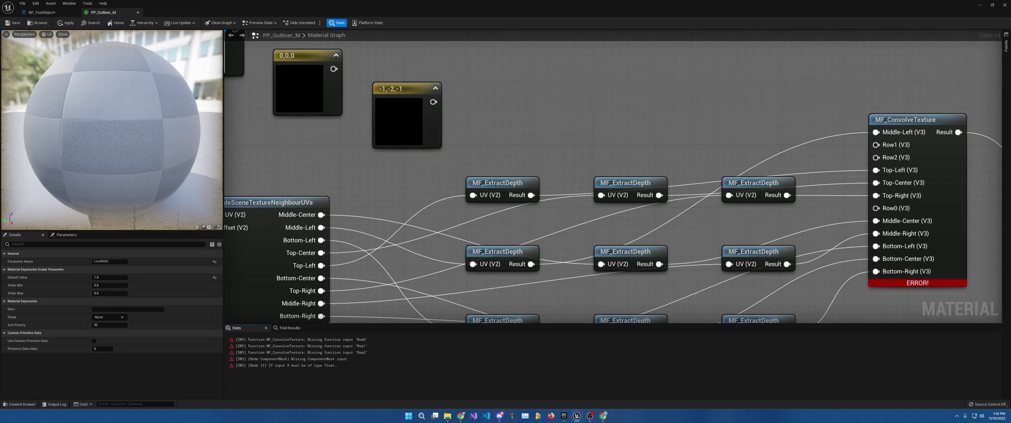
Feed the 1,2,1, 0,0,0 and -1,-2,-1 constants into Row0, Row1 and Row2
{"action": "left_click_drag", "start_coordinate": [433, 102], "coordinate": [877, 158]}
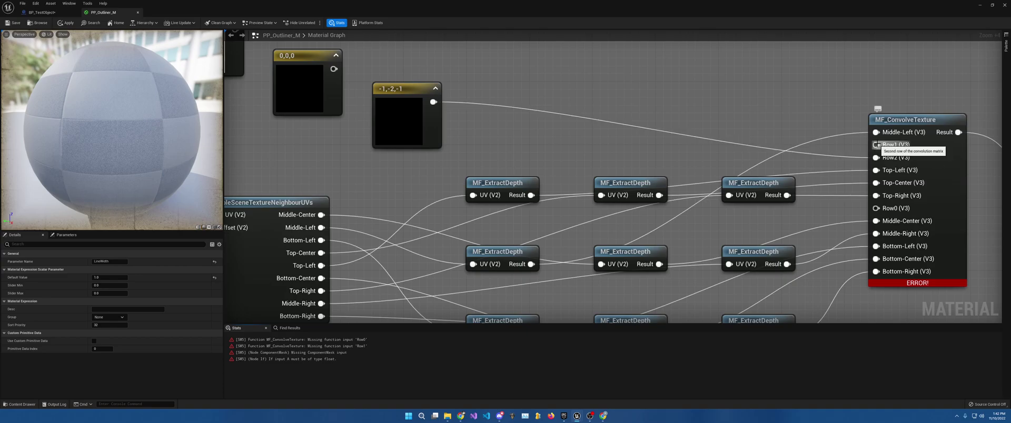
{"action": "left_click_drag", "start_coordinate": [875, 145], "coordinate": [333, 69]}
{"action": "left_click_drag", "start_coordinate": [876, 208], "coordinate": [235, 100]}
{"action": "scroll", "coordinate": [510, 72], "scroll_direction": "down", "scroll_amount": 4}
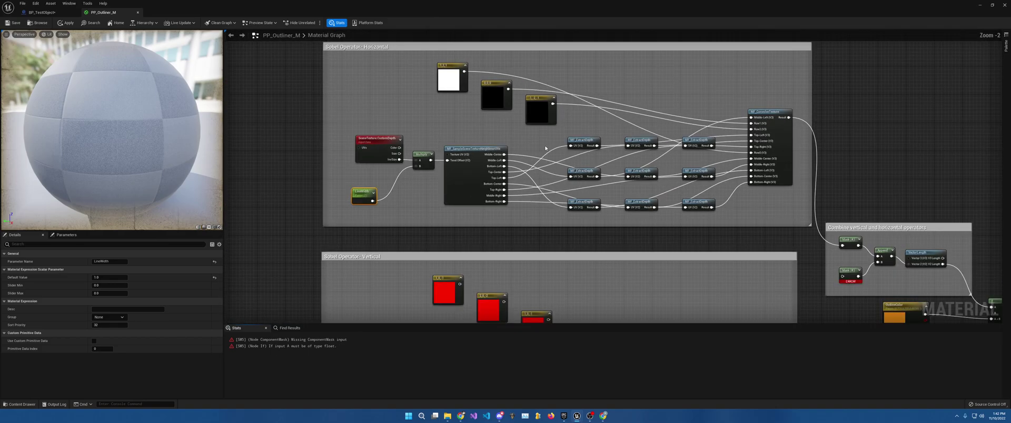
Delete the ten unassigned function nodes in the Sobel Operator - Vertical box
{"action": "right_click_drag", "start_coordinate": [546, 149], "coordinate": [546, 48]}
{"action": "left_click_drag", "start_coordinate": [453, 226], "coordinate": [677, 291]}
{"action": "key", "text": "Delete"}
Copy the Multiply, neighbour-UV, MF_ExtractDepth and MF_ConvolveTexture nodes from the finished network
{"action": "right_click_drag", "start_coordinate": [578, 113], "coordinate": [557, 203]}
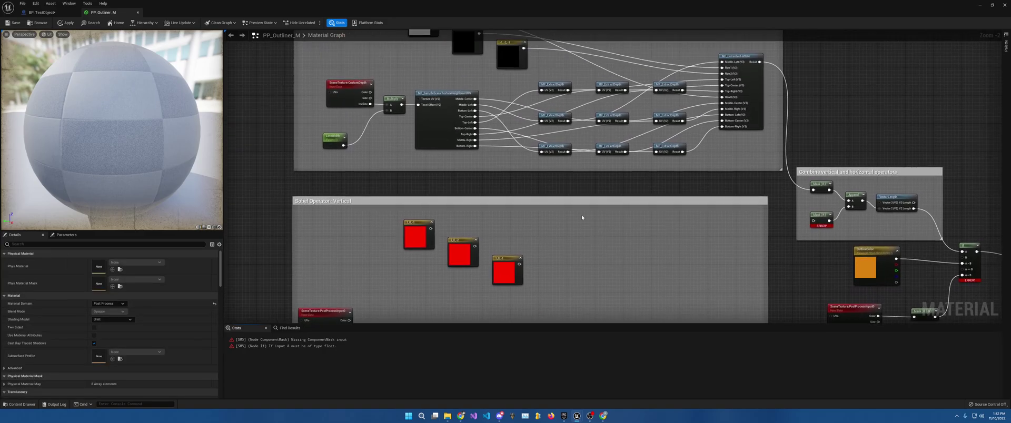
{"action": "left_click_drag", "start_coordinate": [333, 136], "coordinate": [332, 102]}
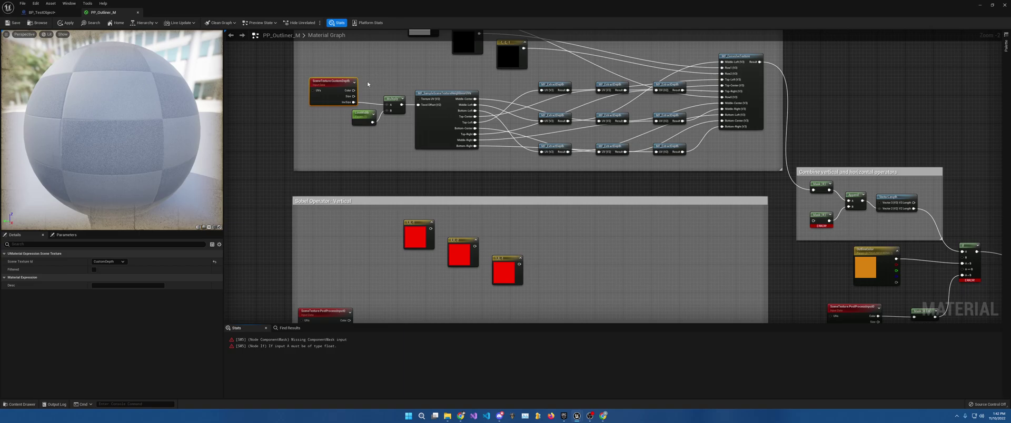
{"action": "left_click_drag", "start_coordinate": [368, 81], "coordinate": [643, 157]}
{"action": "right_click_drag", "start_coordinate": [634, 139], "coordinate": [639, 165]}
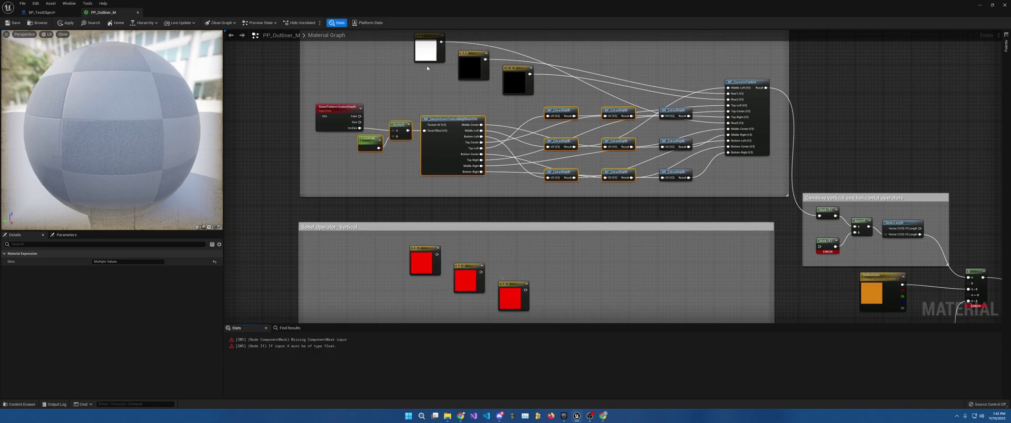
{"action": "left_click_drag", "start_coordinate": [645, 103], "coordinate": [740, 203], "text": "shift"}
{"action": "key", "text": "ctrl+c"}
Paste the copied nodes inside the vertical box and connect its InvSize output to Multiply A
{"action": "right_click_drag", "start_coordinate": [706, 223], "coordinate": [699, 107]}
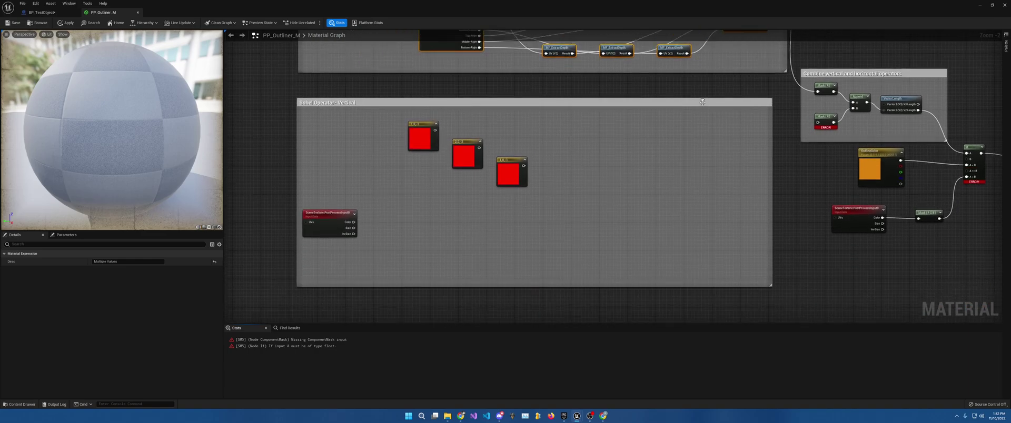
{"action": "left_click", "coordinate": [602, 191]}
{"action": "key", "text": "ctrl+v"}
{"action": "left_click_drag", "start_coordinate": [785, 181], "coordinate": [751, 212]}
{"action": "left_click_drag", "start_coordinate": [758, 186], "coordinate": [818, 122]}
{"action": "right_click_drag", "start_coordinate": [376, 235], "coordinate": [457, 237]}
{"action": "left_click", "coordinate": [452, 227]}
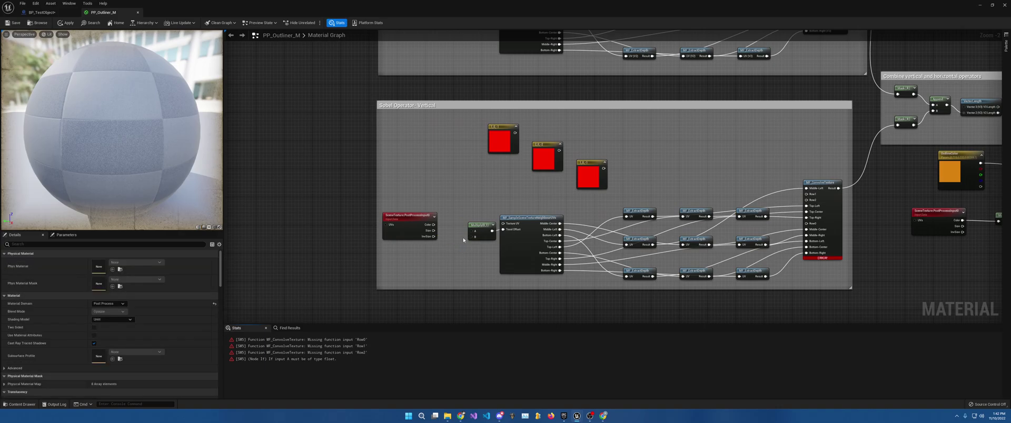
{"action": "left_click_drag", "start_coordinate": [433, 236], "coordinate": [314, 235]}
{"action": "right_click_drag", "start_coordinate": [423, 252], "coordinate": [593, 207]}
Connect the 1,0,-1 constant to Row0 and Row2 and the 2,0,-2 constant to Row1
{"action": "scroll", "coordinate": [509, 149], "scroll_direction": "up", "scroll_amount": 5}
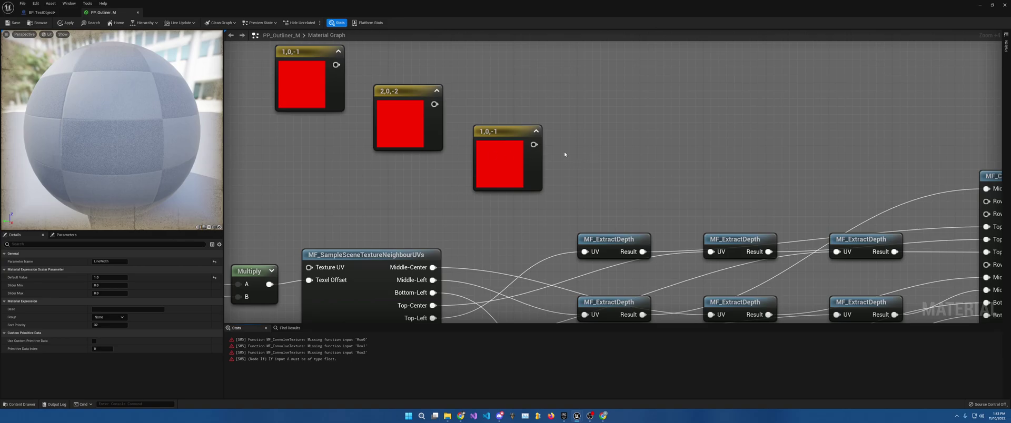
{"action": "right_click_drag", "start_coordinate": [614, 150], "coordinate": [538, 126]}
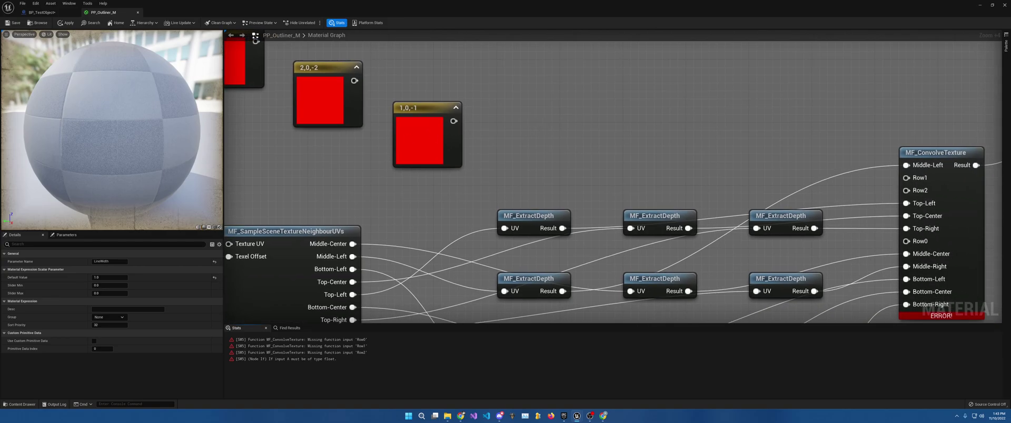
{"action": "left_click_drag", "start_coordinate": [453, 121], "coordinate": [916, 195]}
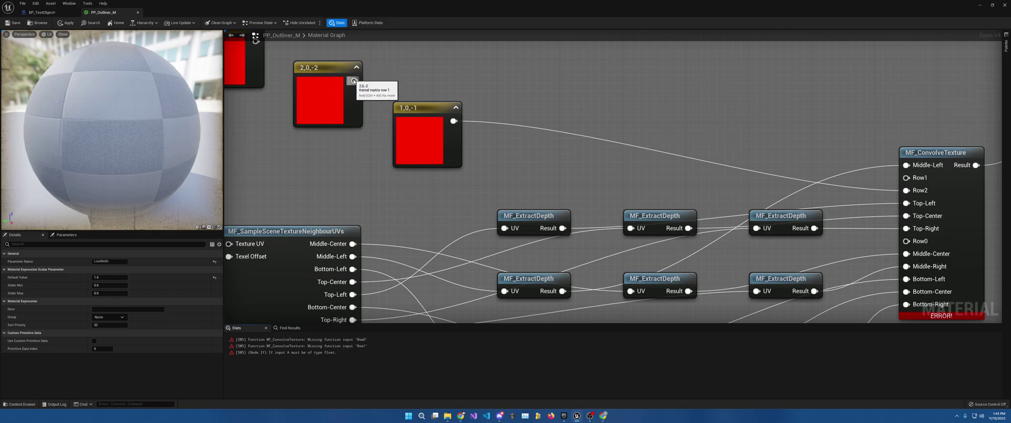
{"action": "left_click_drag", "start_coordinate": [354, 80], "coordinate": [906, 178]}
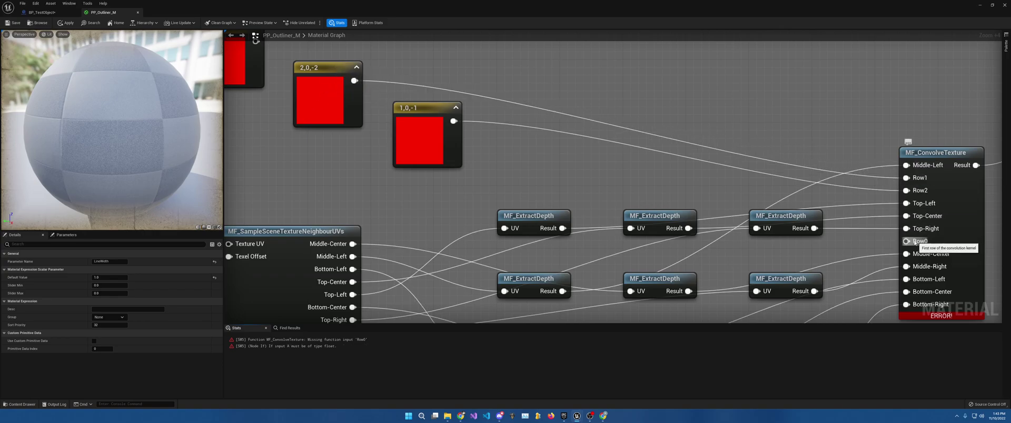
{"action": "left_click_drag", "start_coordinate": [907, 241], "coordinate": [495, 138]}
{"action": "scroll", "coordinate": [558, 131], "scroll_direction": "down", "scroll_amount": 5}
{"action": "right_click_drag", "start_coordinate": [519, 121], "coordinate": [463, 137]}
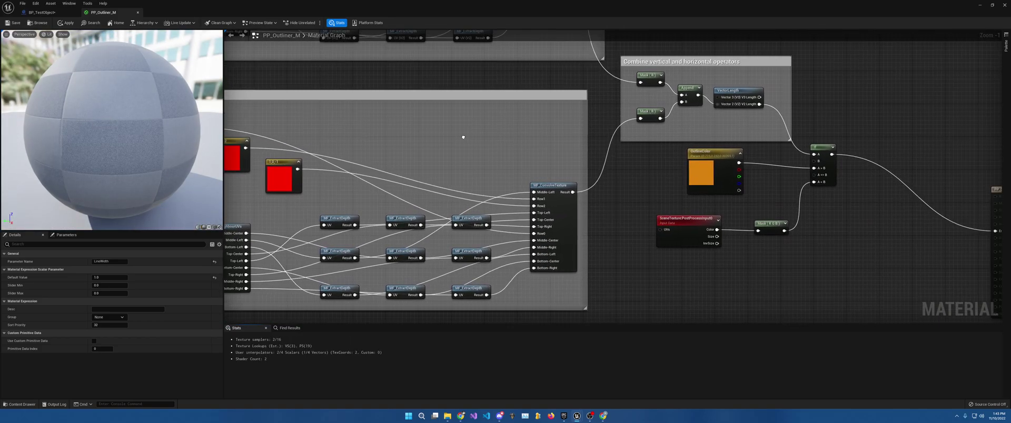
{"action": "scroll", "coordinate": [631, 132], "scroll_direction": "down", "scroll_amount": 2}
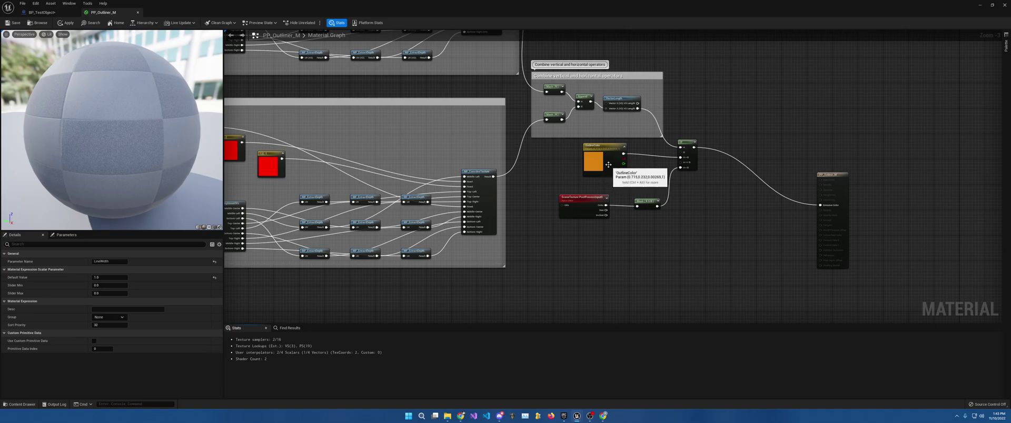
{"action": "right_click_drag", "start_coordinate": [588, 176], "coordinate": [718, 210]}
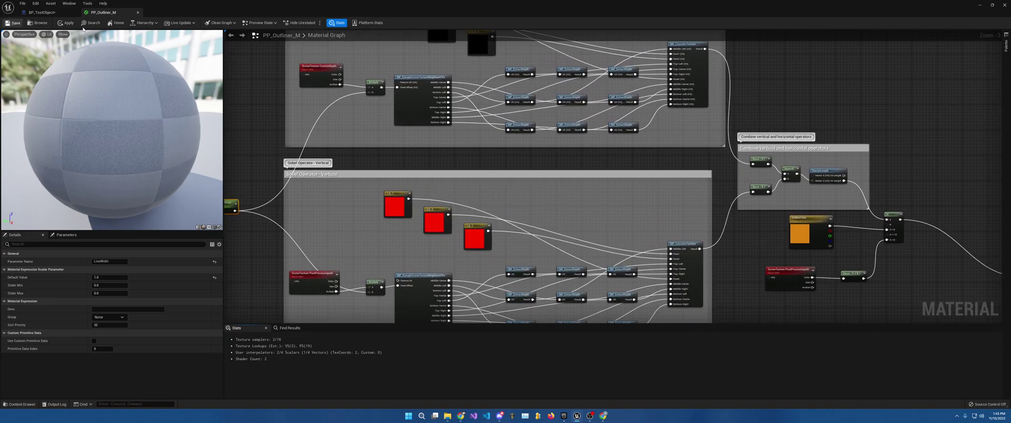
Save and close the PP_Outliner_M material, then save BP_TestObject
{"action": "left_click", "coordinate": [15, 22]}
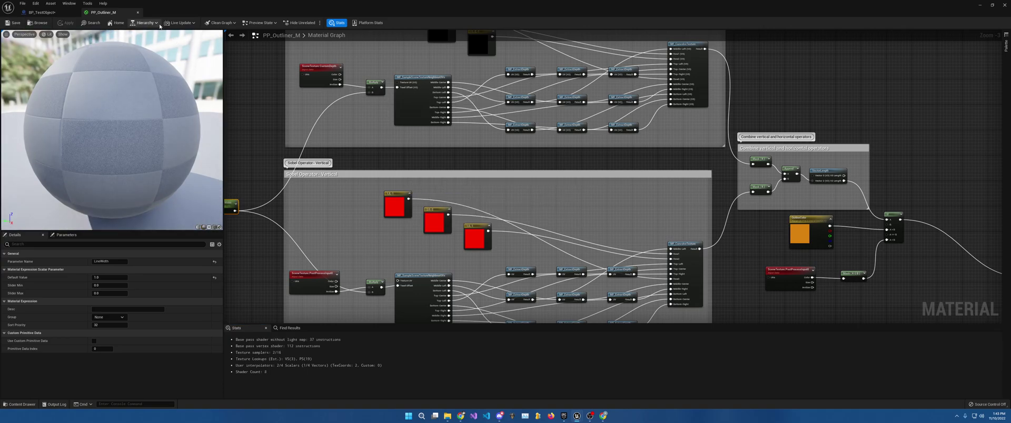
{"action": "left_click", "coordinate": [138, 12]}
{"action": "left_click", "coordinate": [46, 22]}
{"action": "double_click", "coordinate": [461, 7]}
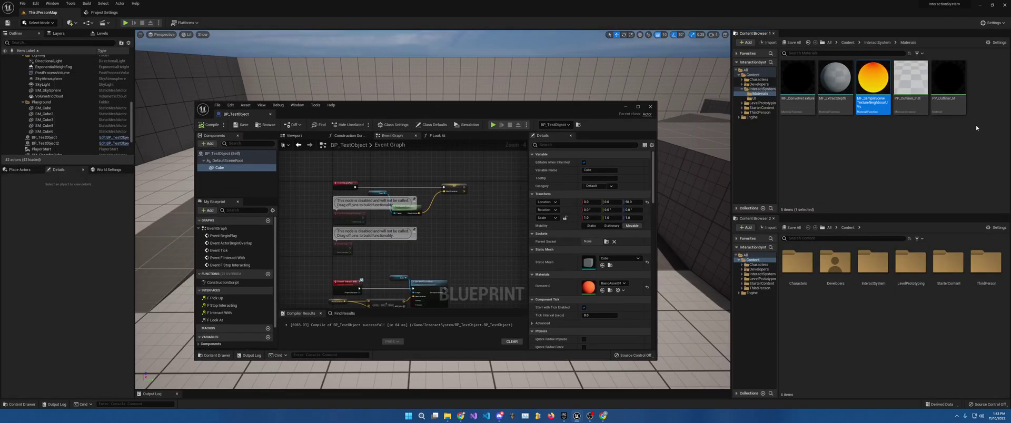
Make PP_Outliner_M the parent of PP_Outliner_Inst, override LineWidth, reset OutlineColor to orange, and save
{"action": "left_click", "coordinate": [948, 87]}
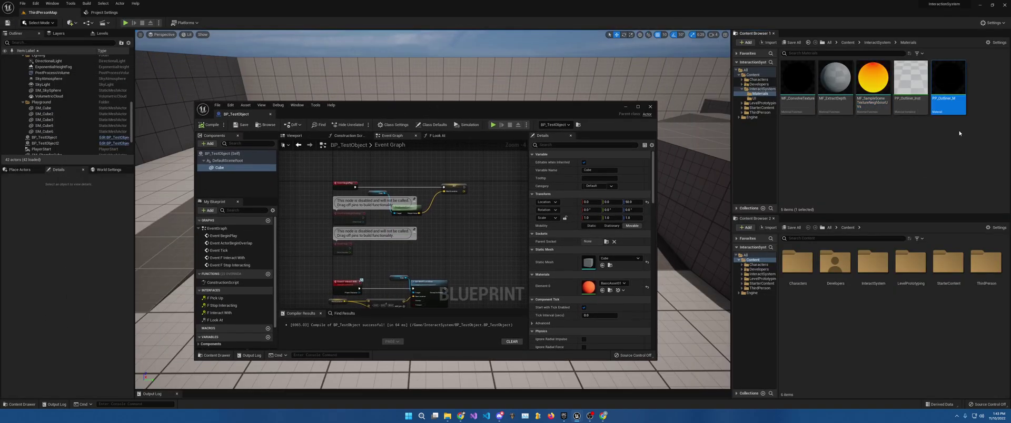
{"action": "double_click", "coordinate": [913, 76]}
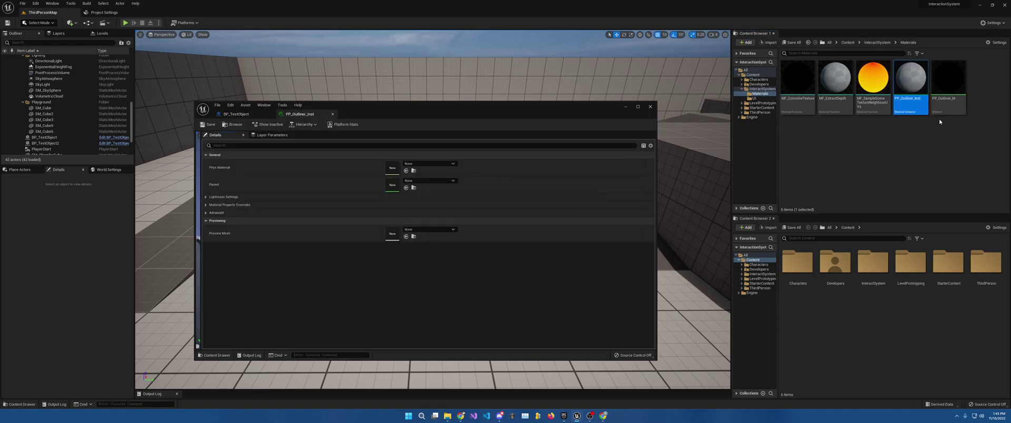
{"action": "left_click_drag", "start_coordinate": [959, 87], "coordinate": [394, 181]}
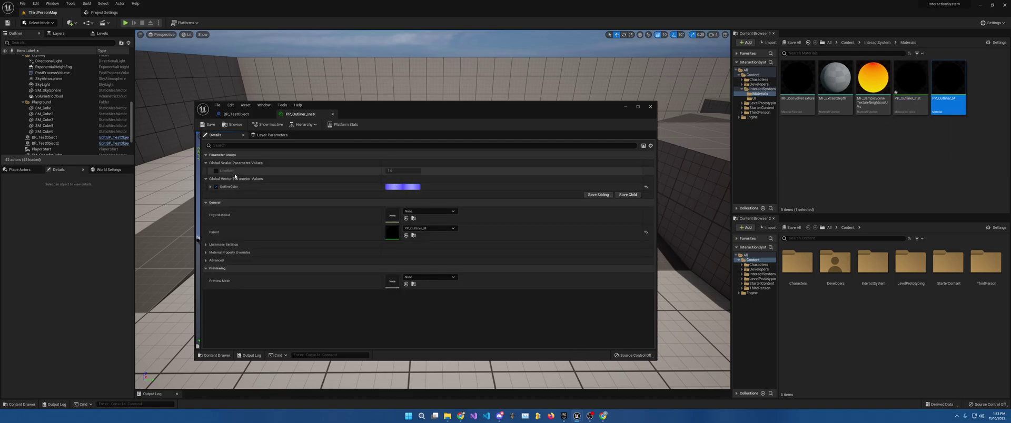
{"action": "left_click", "coordinate": [215, 171]}
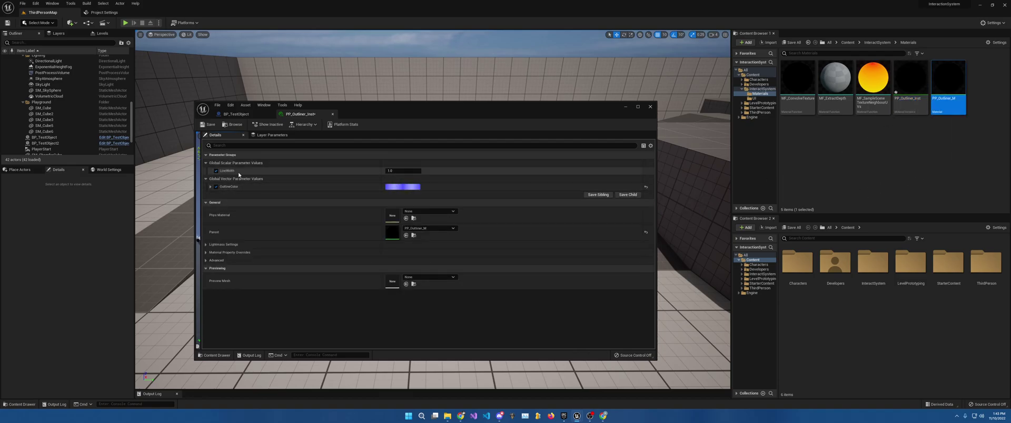
{"action": "left_click", "coordinate": [211, 187]}
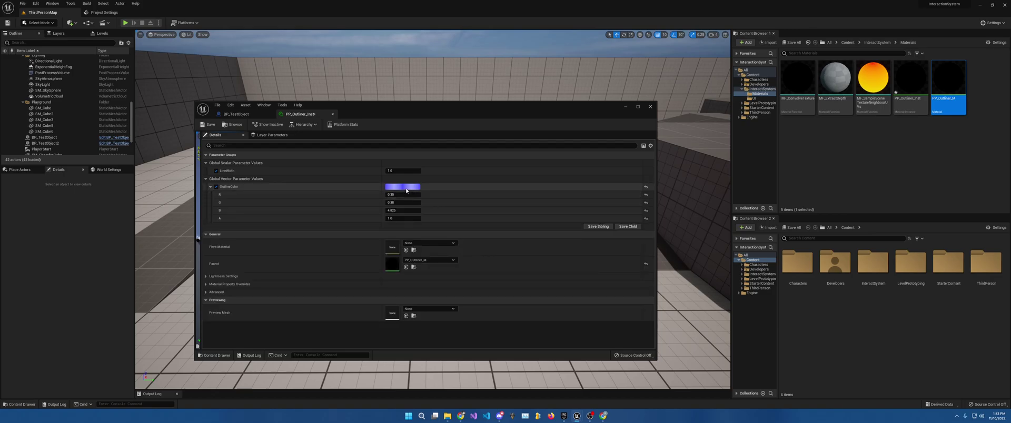
{"action": "left_click", "coordinate": [647, 188]}
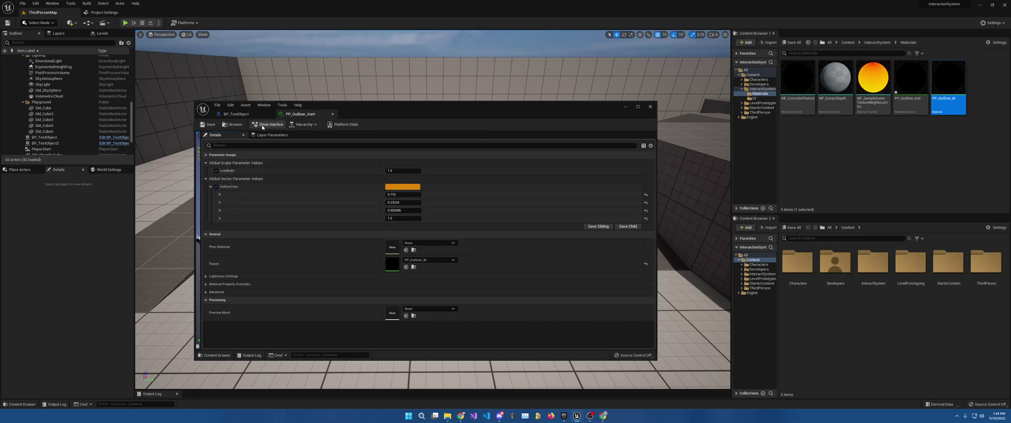
{"action": "left_click", "coordinate": [212, 125]}
{"action": "left_click_drag", "start_coordinate": [417, 112], "coordinate": [861, 185]}
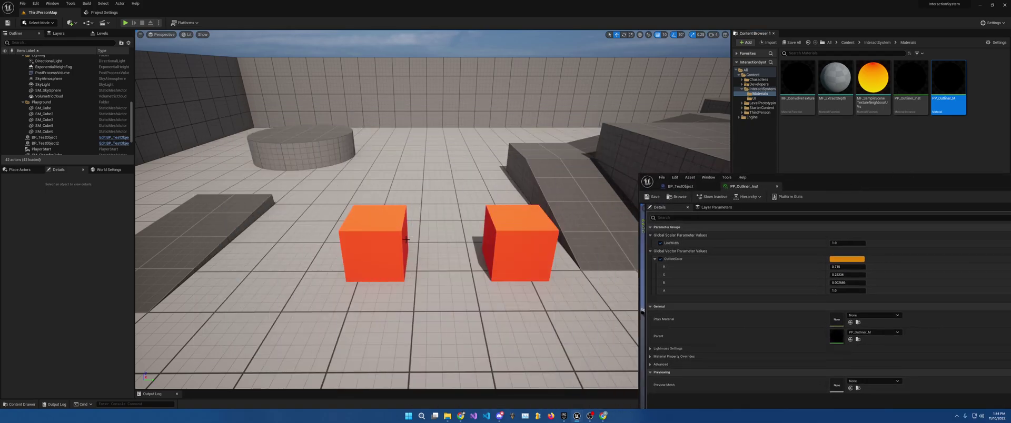
Change the instance's OutlineColor to magenta in the Color Picker
{"action": "left_click", "coordinate": [846, 259]}
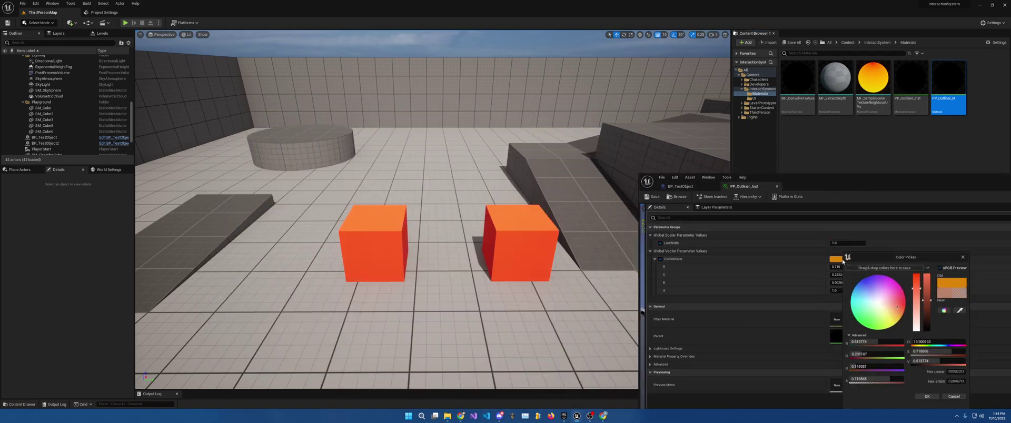
{"action": "left_click", "coordinate": [888, 283]}
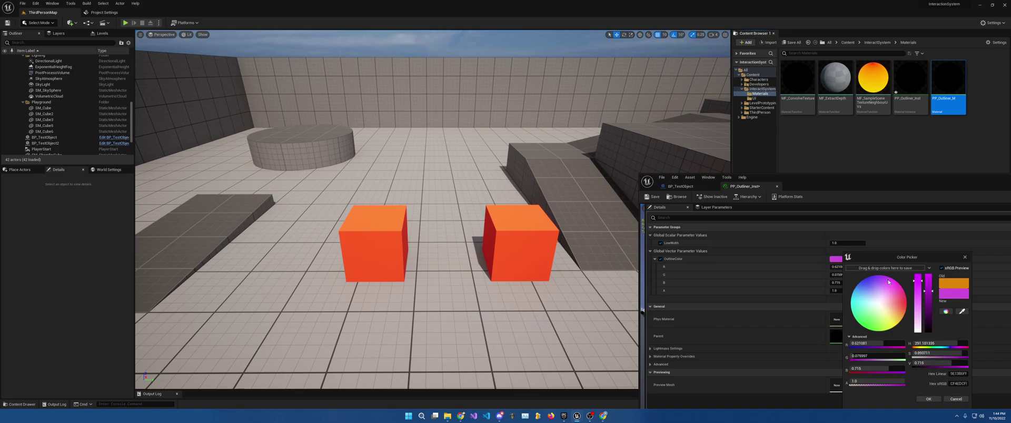
{"action": "left_click", "coordinate": [938, 400]}
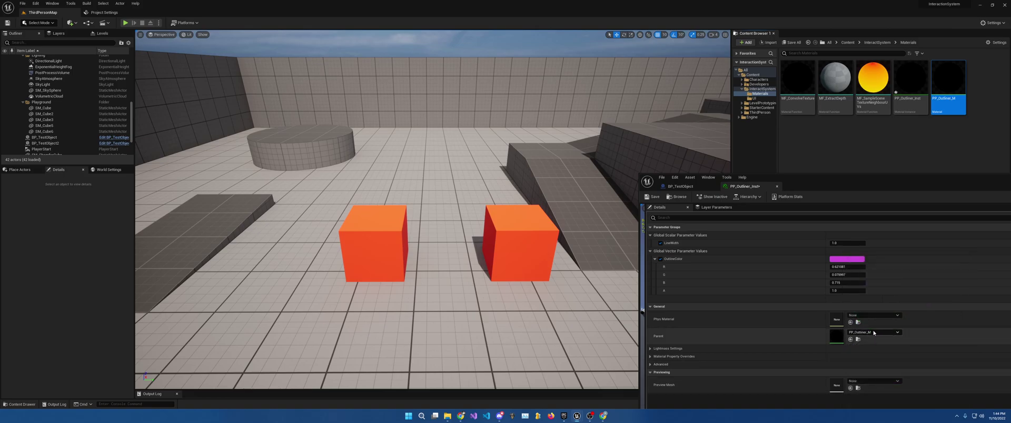
Select the left cube, adjust the view, and bring up the Place Actors list
{"action": "left_click", "coordinate": [363, 220]}
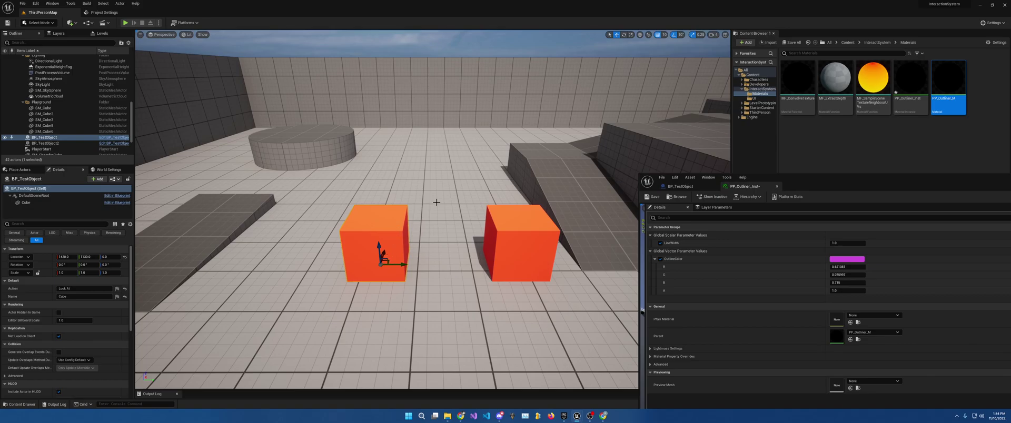
{"action": "right_click_drag", "start_coordinate": [436, 202], "coordinate": [431, 202]}
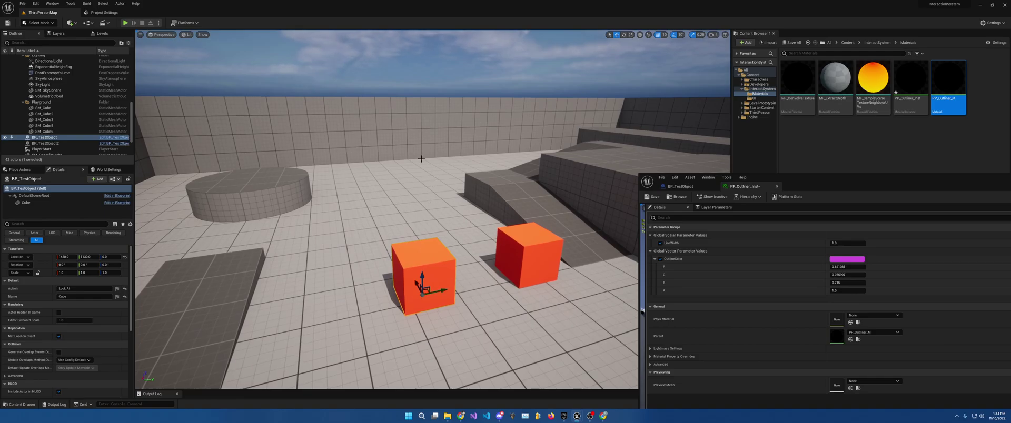
{"action": "right_click_drag", "start_coordinate": [340, 158], "coordinate": [335, 158]}
{"action": "left_click", "coordinate": [20, 169]}
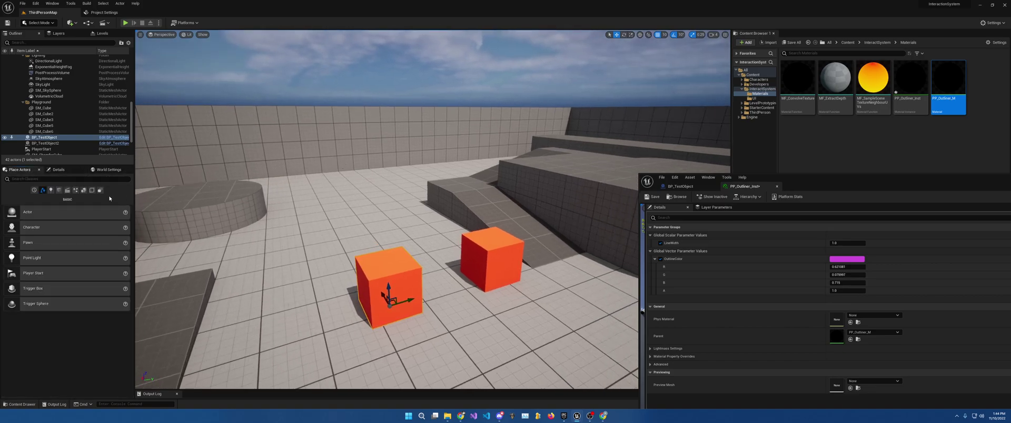
Filter Place Actors by 'po', add and delete a test PostProcessVolume, then select the existing one
{"action": "left_click", "coordinate": [70, 22]}
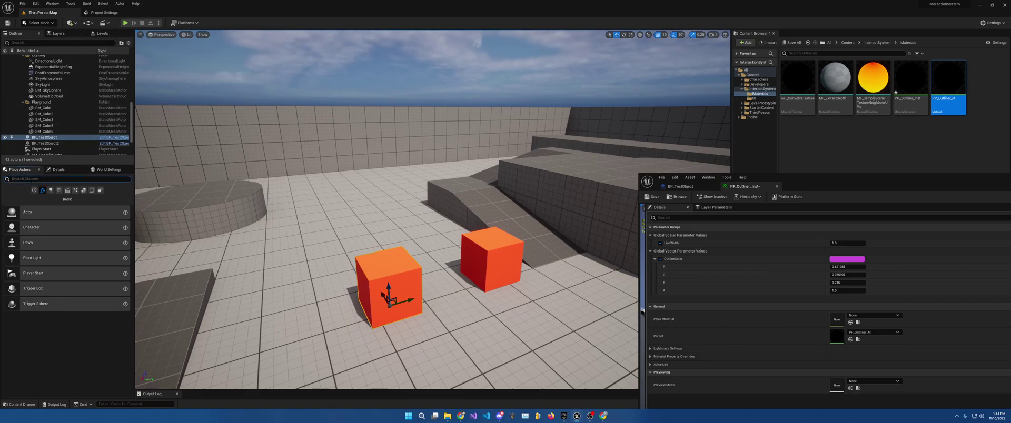
{"action": "type", "text": "post p"}
{"action": "left_click_drag", "start_coordinate": [41, 187], "coordinate": [350, 212]}
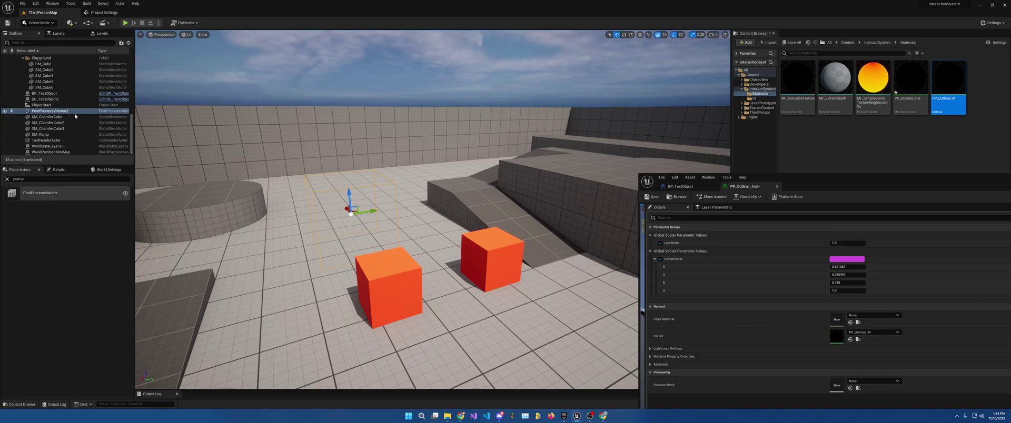
{"action": "double_click", "coordinate": [75, 113]}
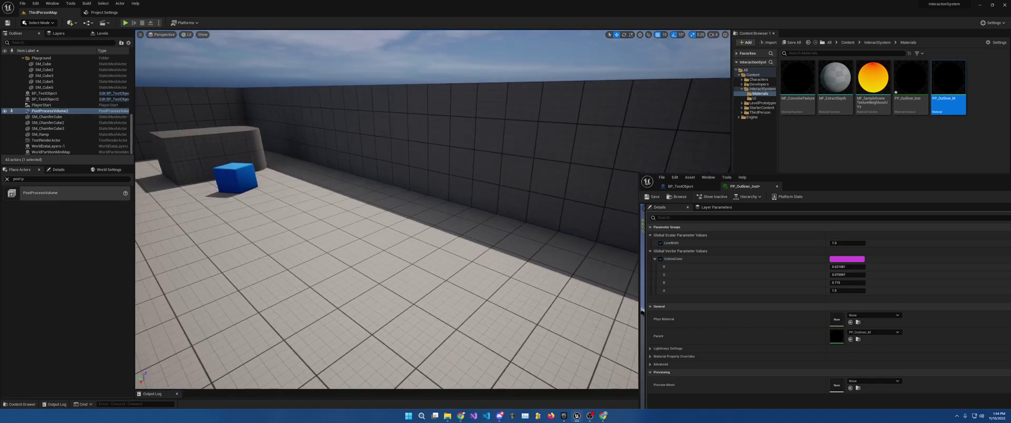
{"action": "right_click_drag", "start_coordinate": [234, 202], "coordinate": [234, 202]}
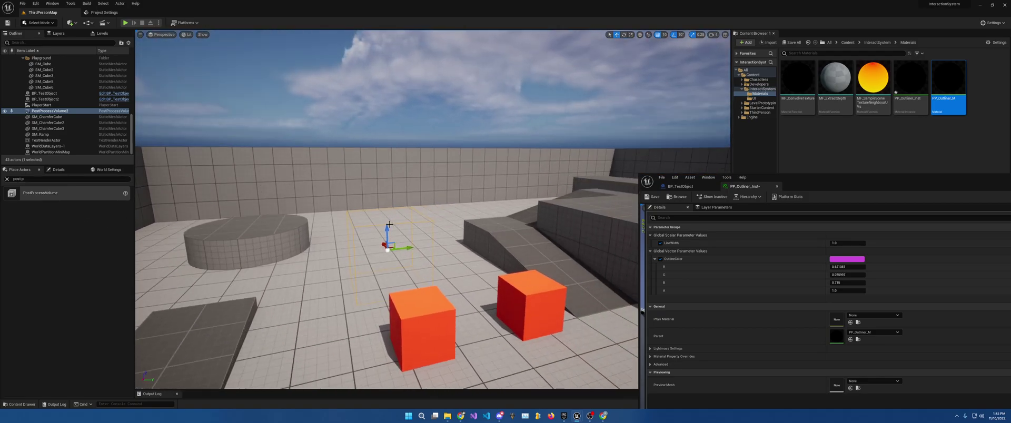
{"action": "key", "text": "Delete"}
{"action": "right_click_drag", "start_coordinate": [448, 205], "coordinate": [447, 206]}
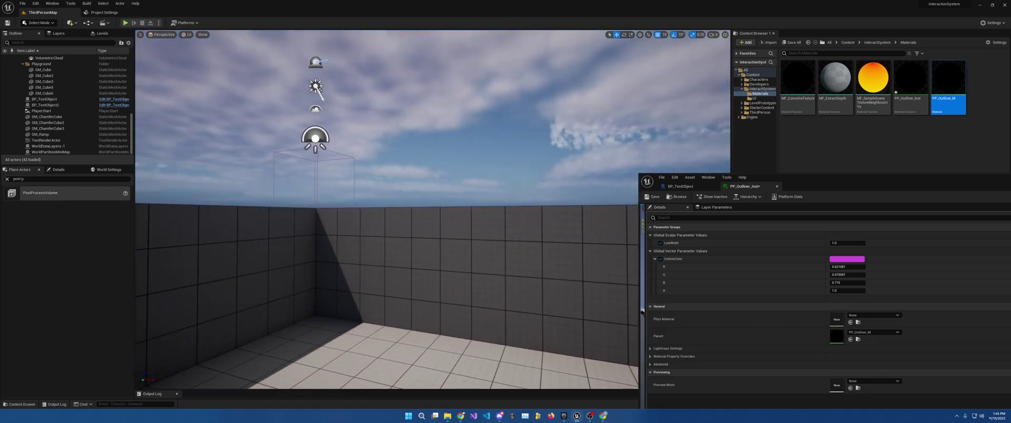
{"action": "left_click", "coordinate": [317, 182]}
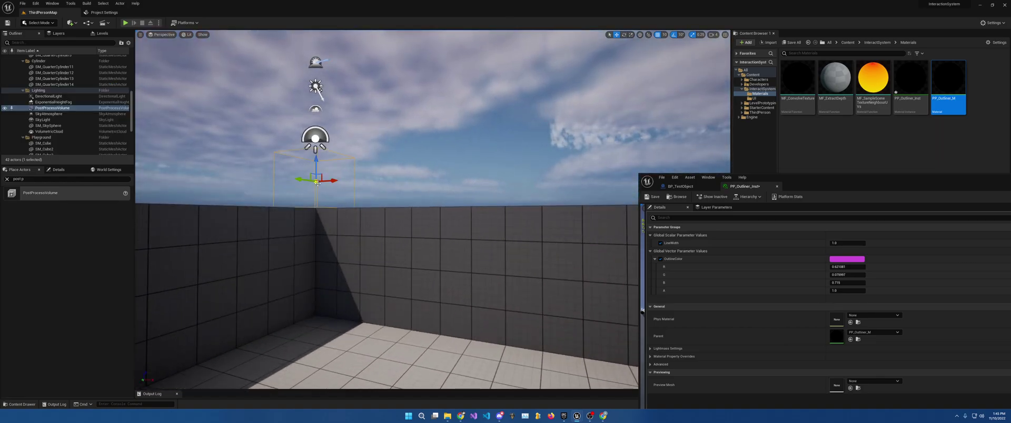
Filter the PostProcessVolume's Details by 'post' and expand the Post Process Materials setting
{"action": "left_click", "coordinate": [58, 169]}
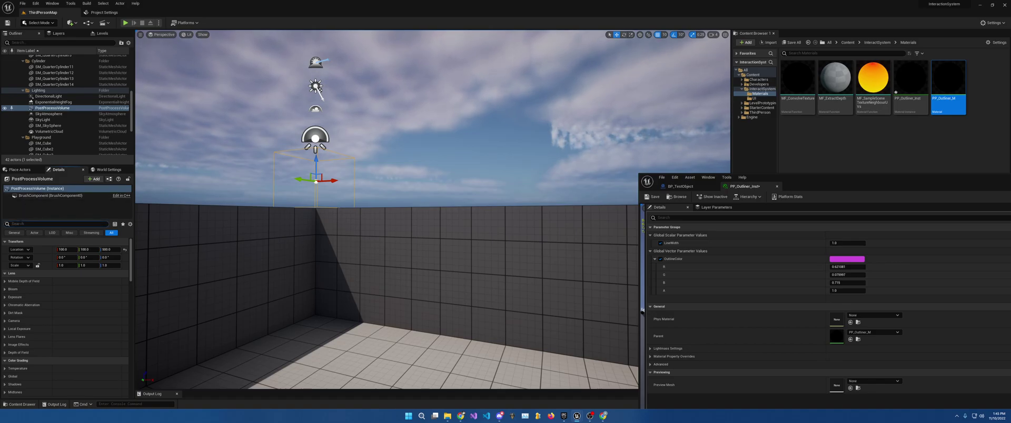
{"action": "type", "text": "inf"}
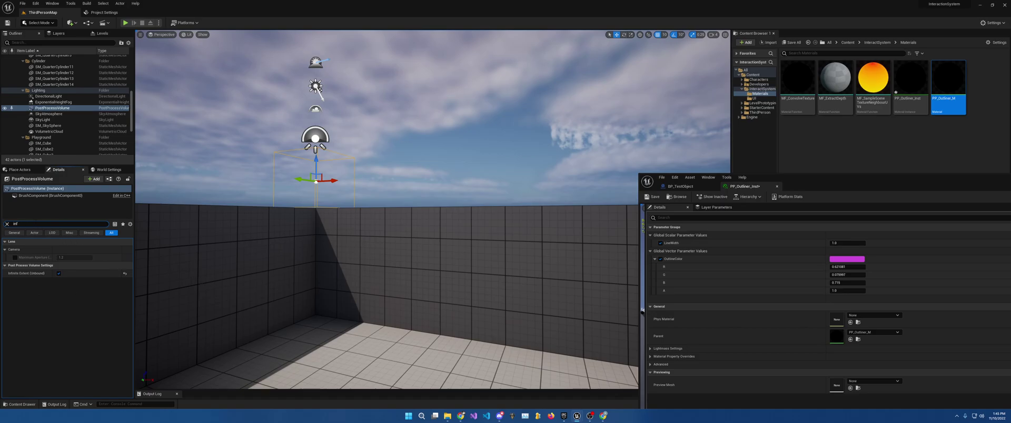
{"action": "left_click_drag", "start_coordinate": [17, 224], "coordinate": [6, 224]}
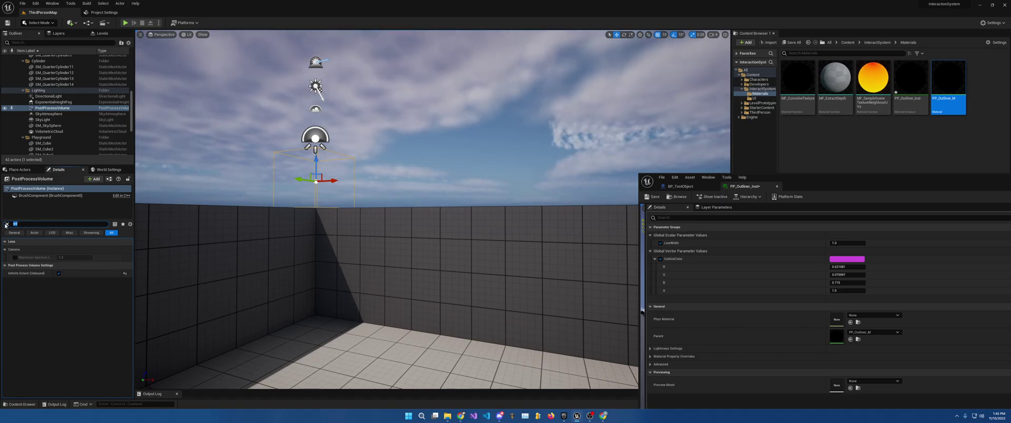
{"action": "type", "text": "post process ma"}
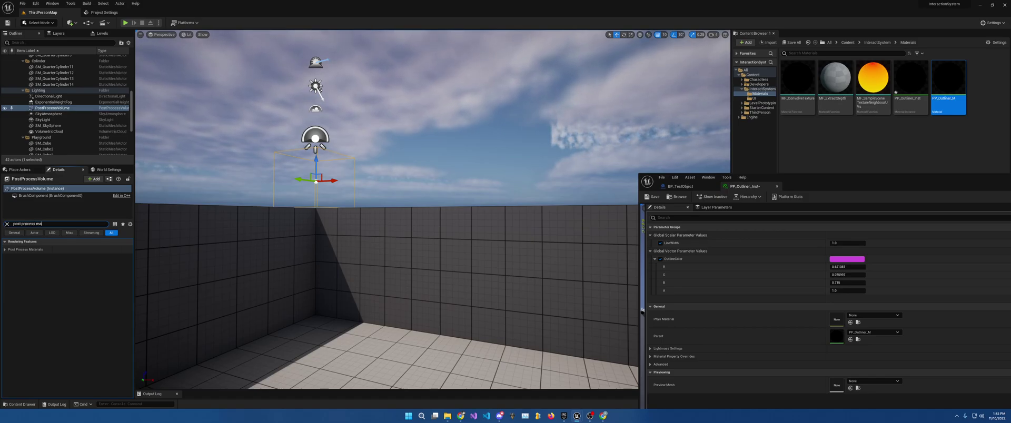
{"action": "left_click", "coordinate": [5, 251]}
Add an Asset Reference slot to Post Process Materials and assign PP_Outliner_Inst to it
{"action": "left_click", "coordinate": [96, 258]}
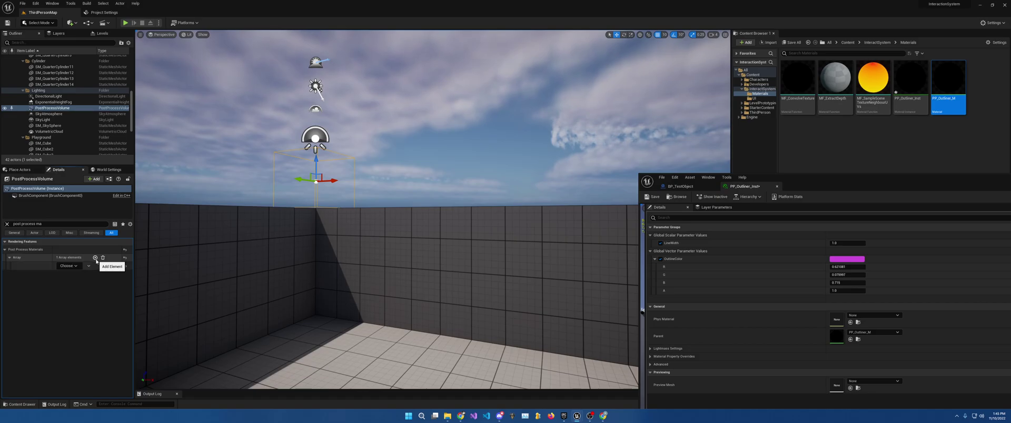
{"action": "left_click", "coordinate": [69, 266]}
{"action": "left_click", "coordinate": [75, 278]}
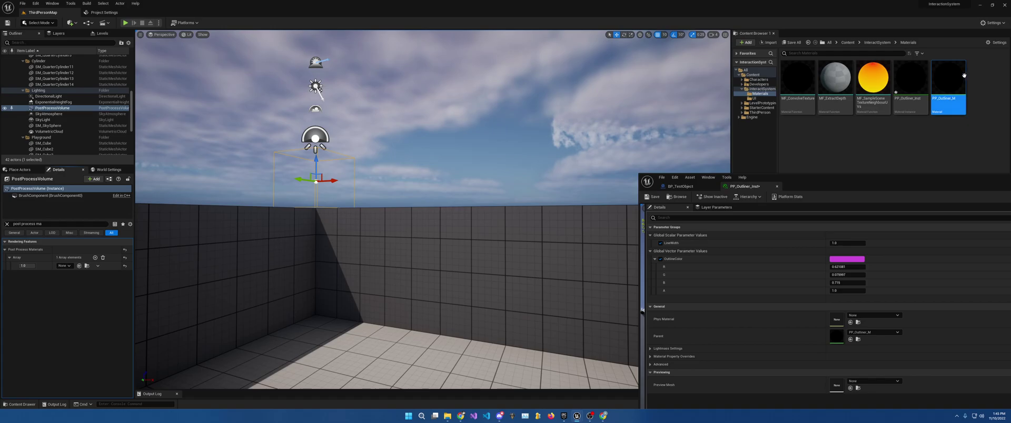
{"action": "left_click", "coordinate": [902, 106]}
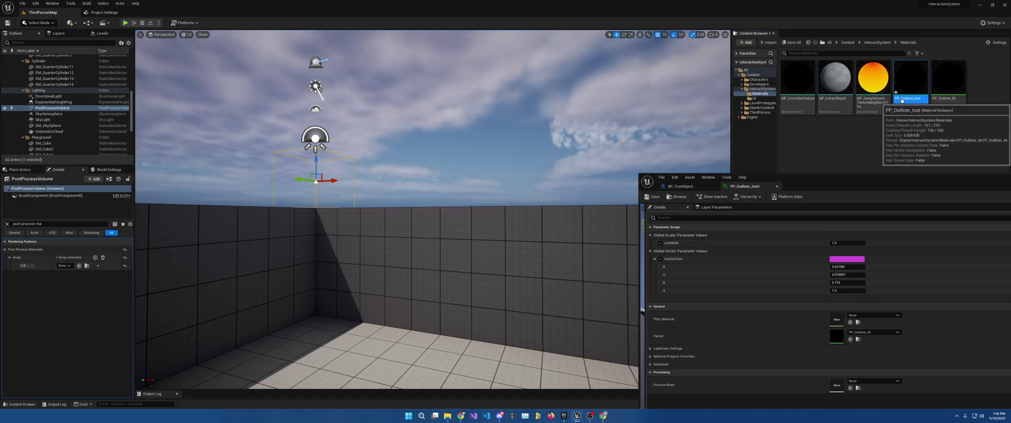
{"action": "left_click_drag", "start_coordinate": [903, 106], "coordinate": [68, 268]}
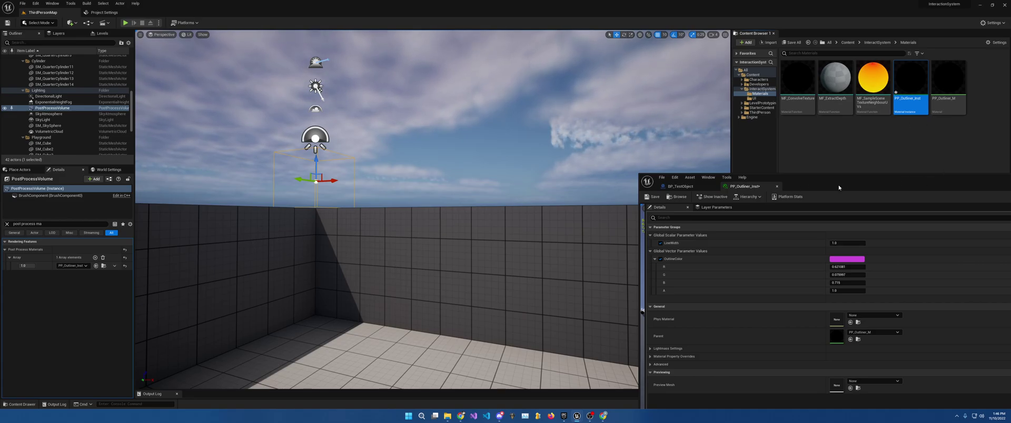
Rearrange the windows and dock the BP_TestObject blueprint beside the material editor
{"action": "left_click_drag", "start_coordinate": [838, 187], "coordinate": [837, 251]}
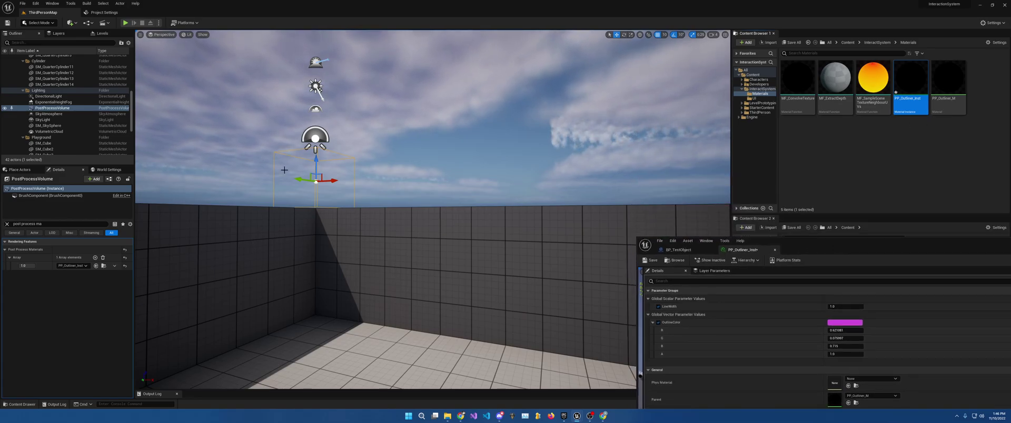
{"action": "right_click_drag", "start_coordinate": [284, 169], "coordinate": [291, 191]}
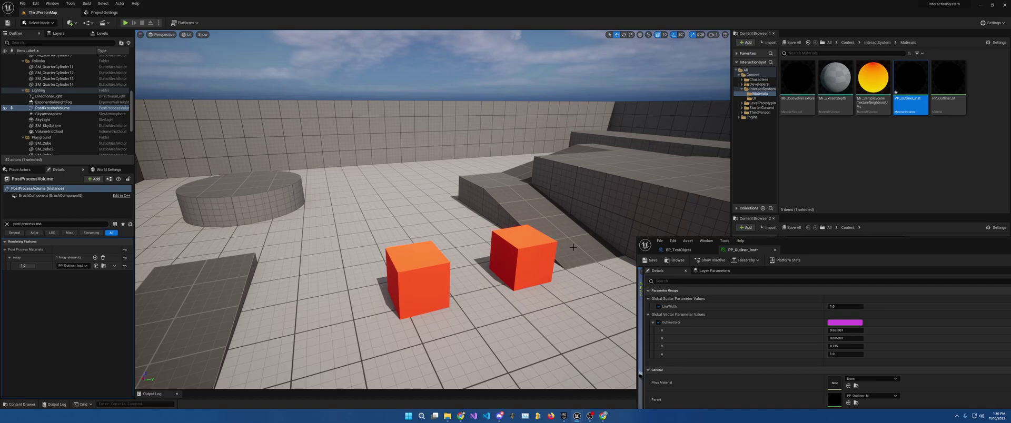
{"action": "left_click_drag", "start_coordinate": [678, 250], "coordinate": [677, 89]}
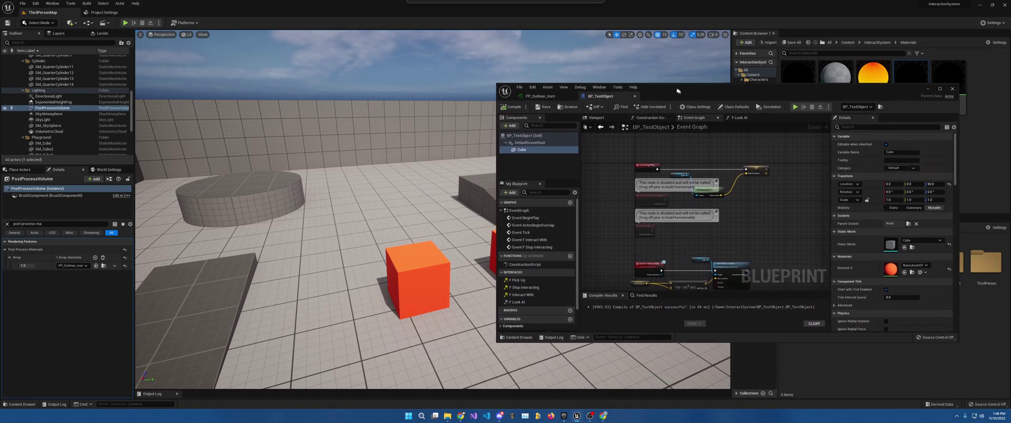
In F Look At, add a Set Render Custom Depth node targeting the Cube
{"action": "left_click", "coordinate": [735, 117]}
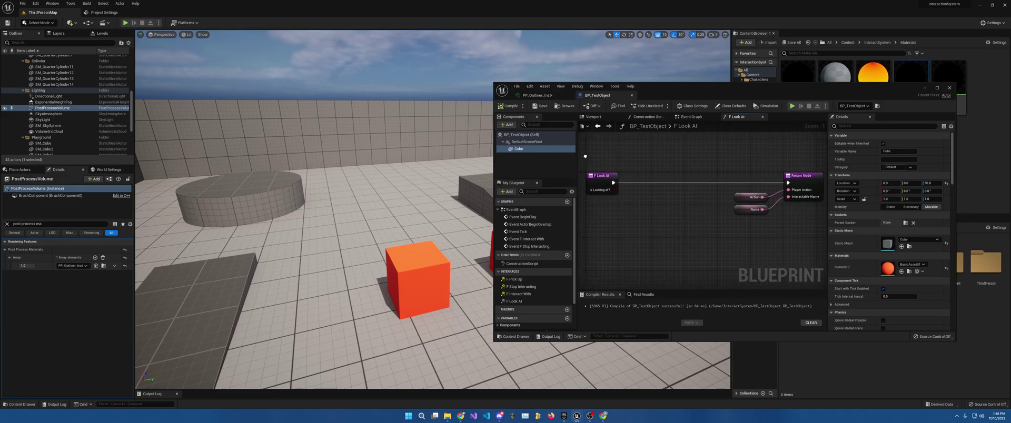
{"action": "left_click", "coordinate": [937, 88]}
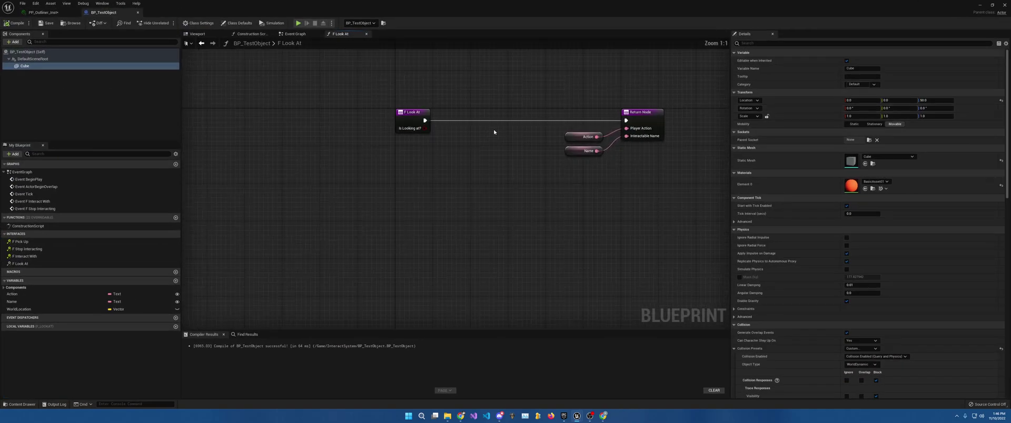
{"action": "right_click_drag", "start_coordinate": [494, 132], "coordinate": [476, 153]}
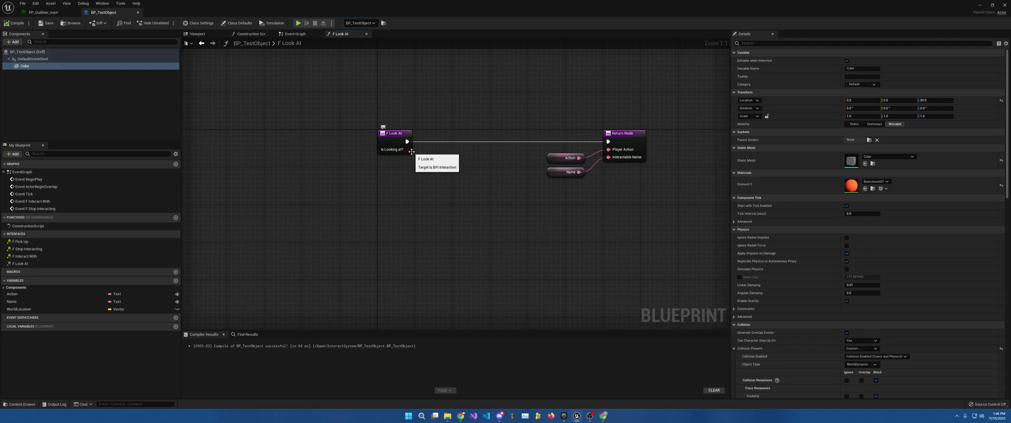
{"action": "left_click_drag", "start_coordinate": [25, 66], "coordinate": [402, 91]}
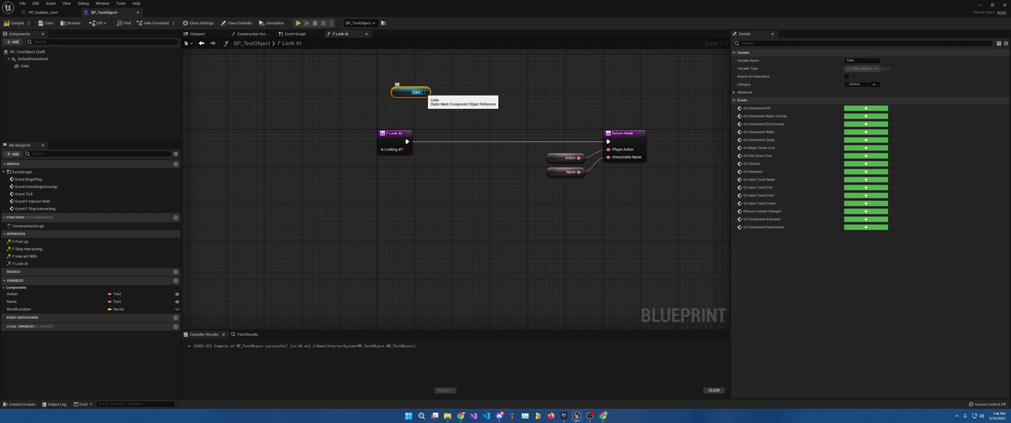
{"action": "left_click_drag", "start_coordinate": [424, 92], "coordinate": [458, 161]}
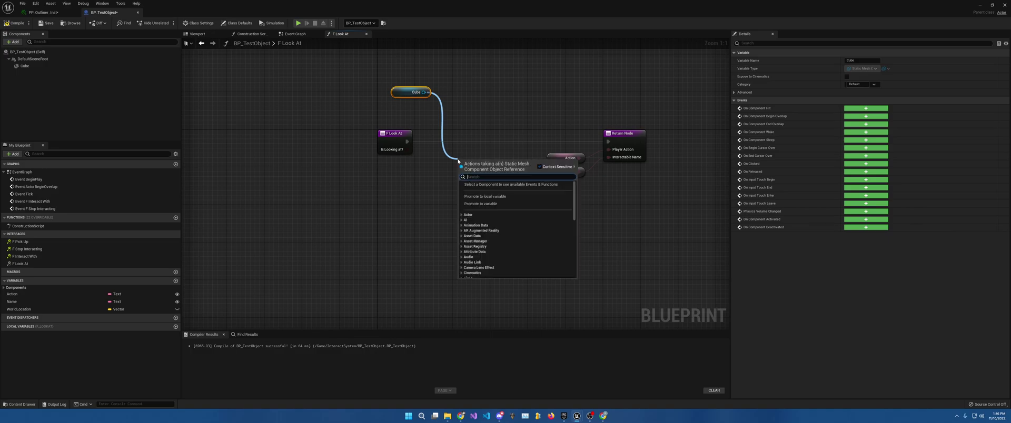
{"action": "type", "text": "set render"}
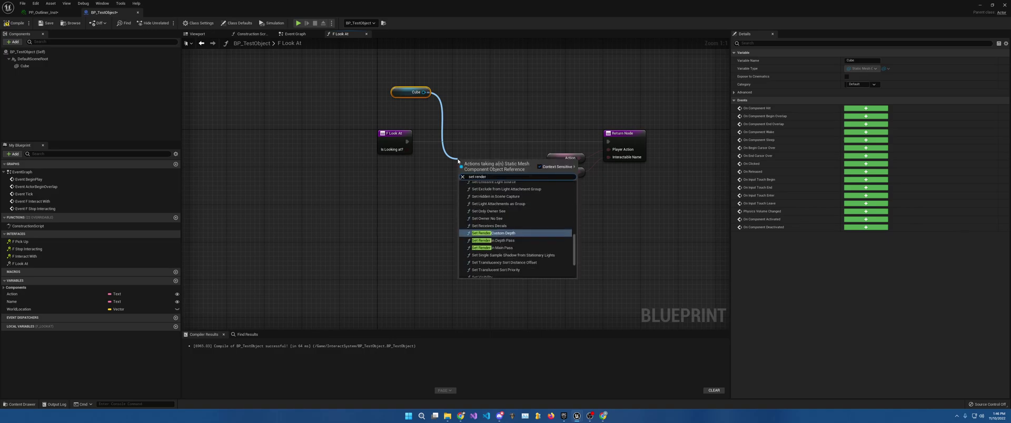
{"action": "type", "text": " custom dep"}
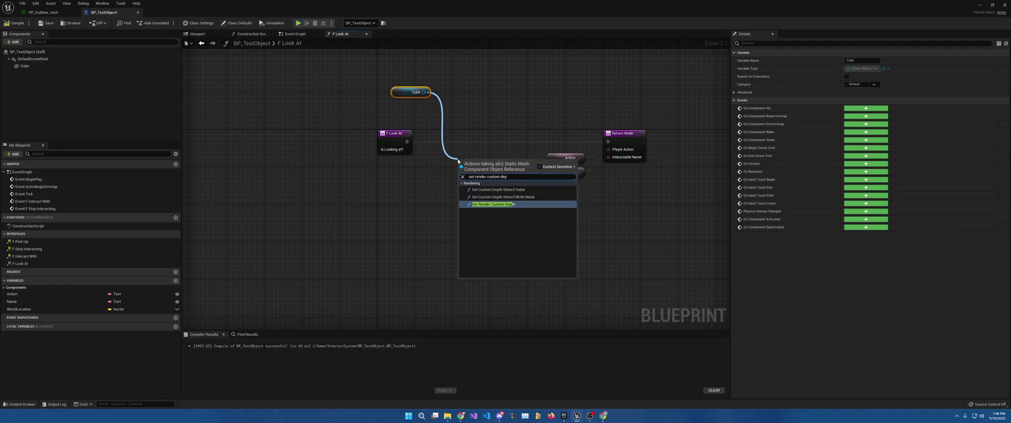
{"action": "key", "text": "Return"}
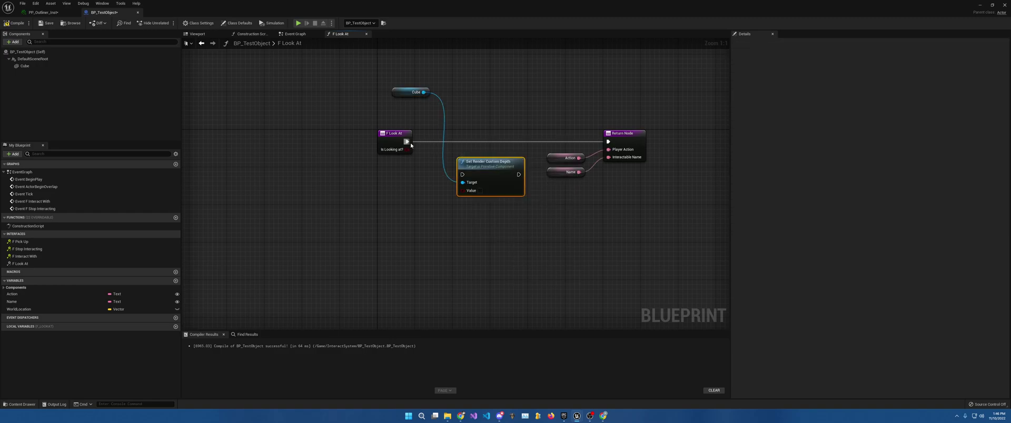
Wire execution and Is Looking at? into its Value, then compile BP_TestObject
{"action": "left_click_drag", "start_coordinate": [407, 142], "coordinate": [608, 141]}
{"action": "left_click_drag", "start_coordinate": [410, 152], "coordinate": [464, 157]}
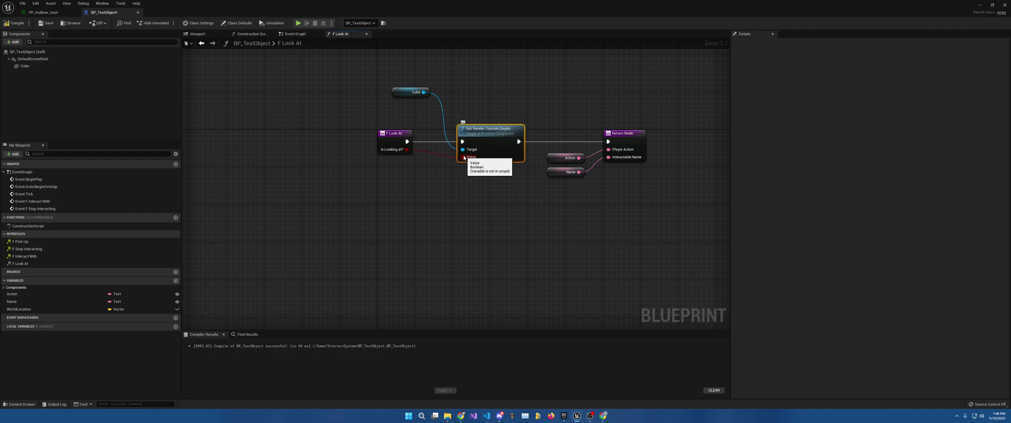
{"action": "left_click", "coordinate": [5, 25]}
{"action": "left_click_drag", "start_coordinate": [221, 4], "coordinate": [919, 124]}
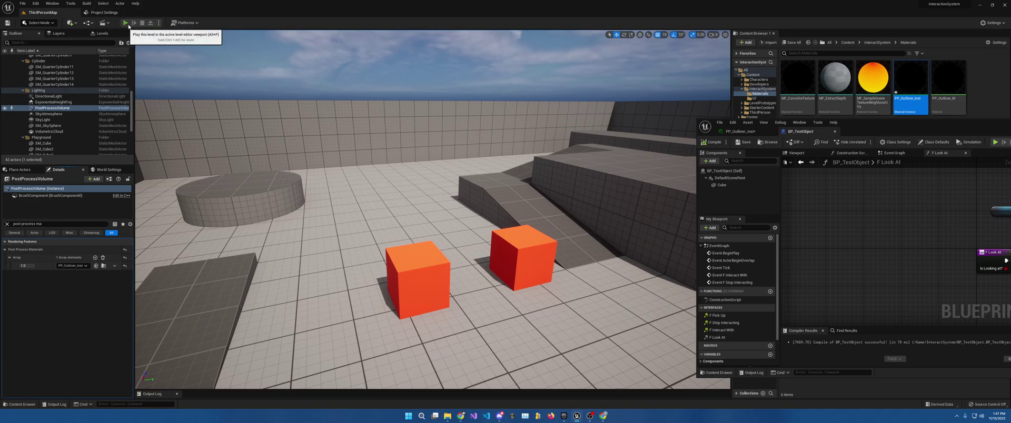
Play-test the level by walking up to the left cube, then stop
{"action": "left_click", "coordinate": [126, 23]}
{"action": "key", "text": "w"}
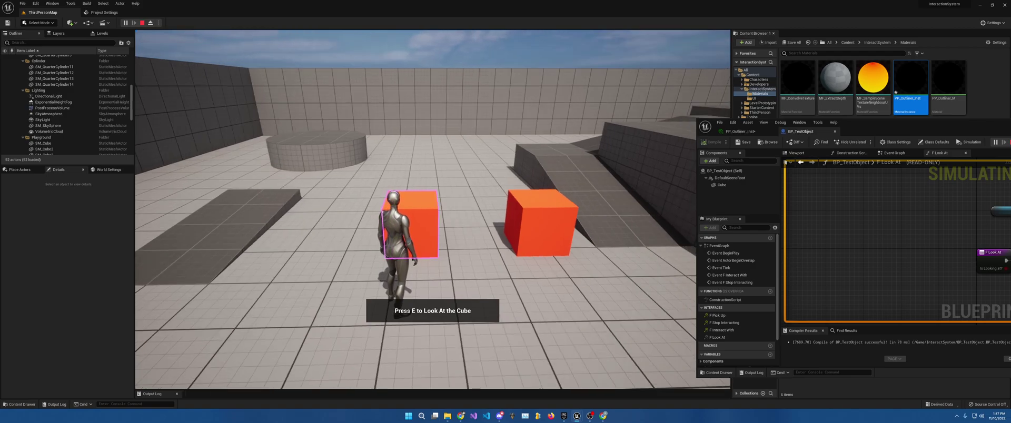
{"action": "key", "text": "Escape"}
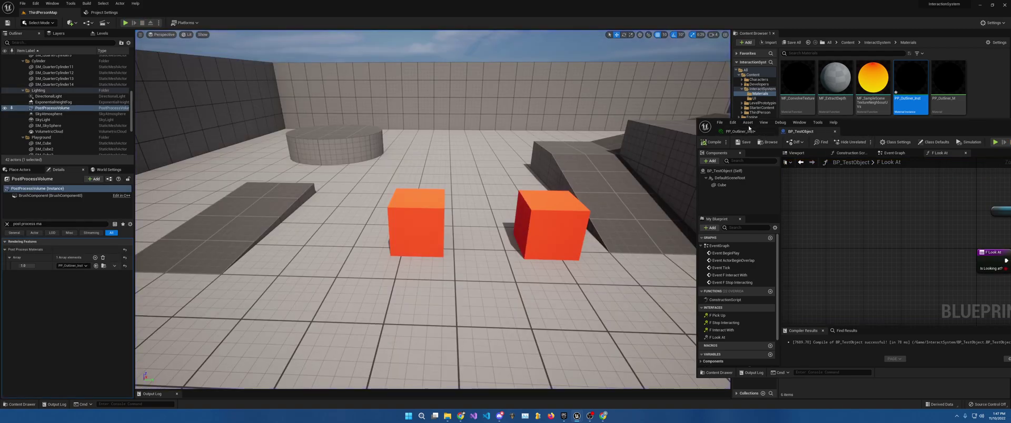
Set the Cube's Element 0 material to CameraLitDoubleSided and recompile BP_TestObject
{"action": "left_click", "coordinate": [740, 131]}
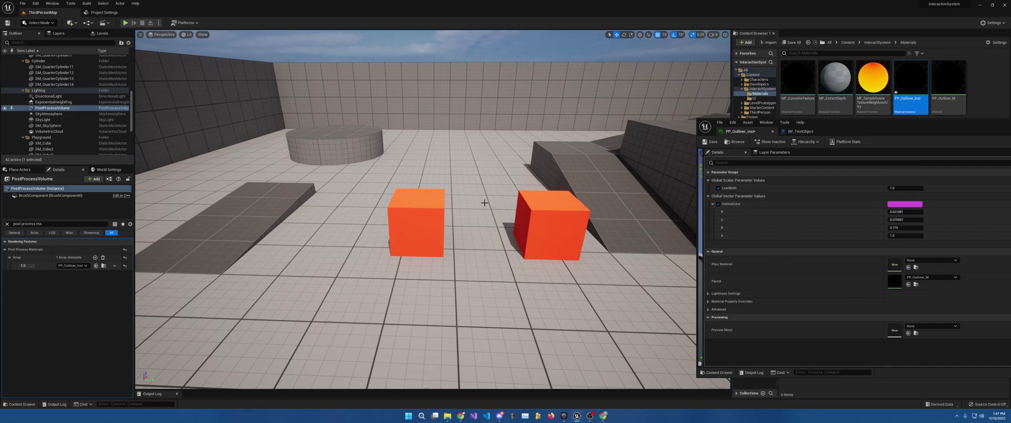
{"action": "left_click", "coordinate": [801, 131]}
{"action": "left_click_drag", "start_coordinate": [910, 131], "coordinate": [619, 142]}
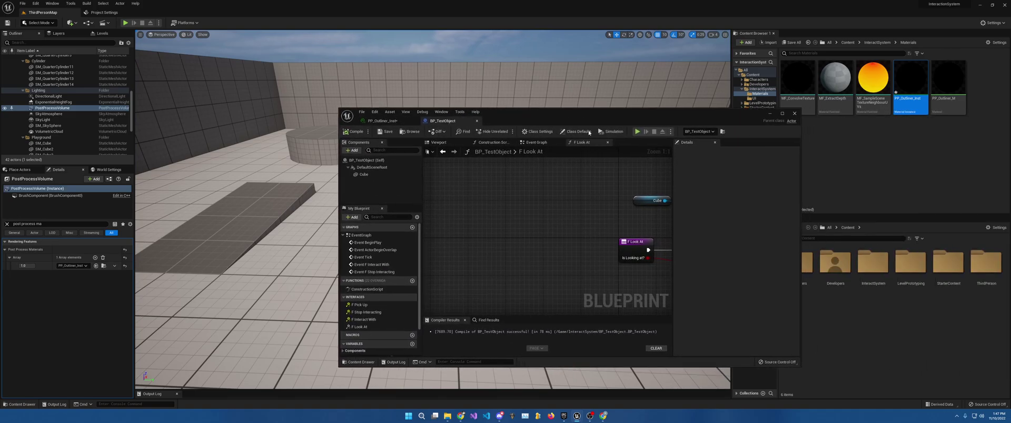
{"action": "left_click", "coordinate": [363, 174]}
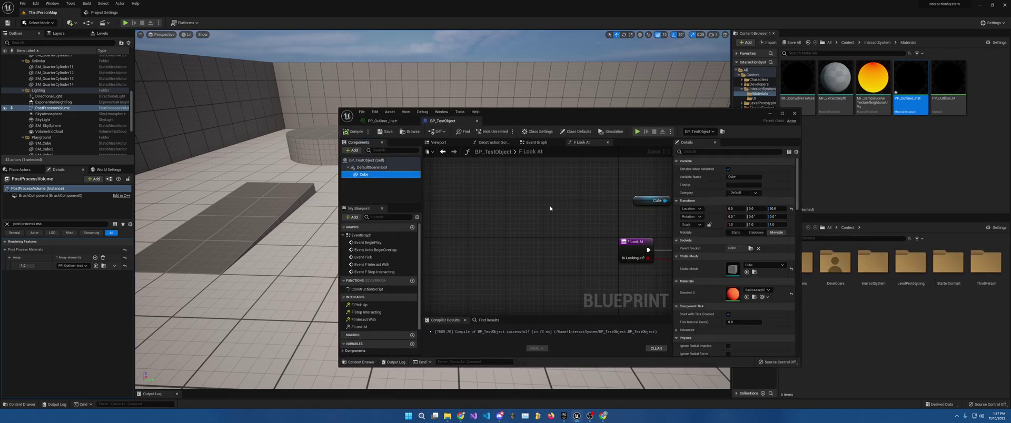
{"action": "left_click", "coordinate": [757, 290]}
{"action": "scroll", "coordinate": [780, 257], "scroll_direction": "down", "scroll_amount": 3}
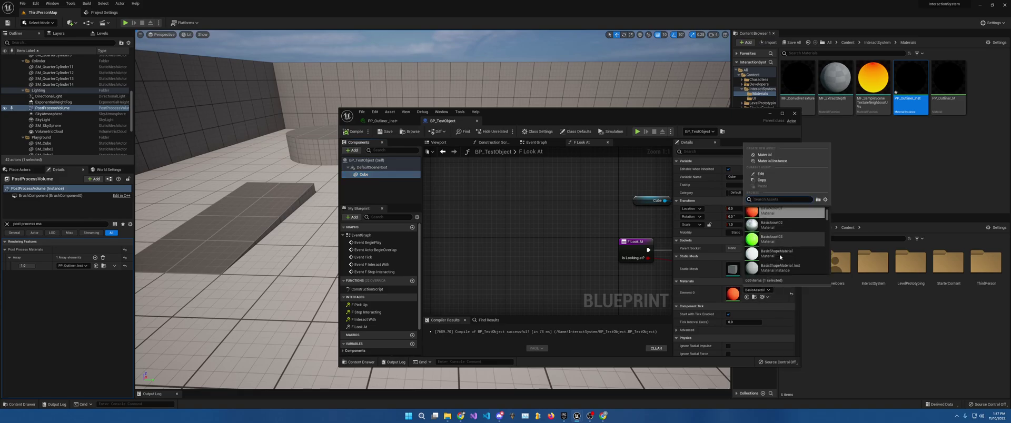
{"action": "scroll", "coordinate": [780, 257], "scroll_direction": "down", "scroll_amount": 1}
{"action": "scroll", "coordinate": [780, 257], "scroll_direction": "down", "scroll_amount": 3}
{"action": "left_click", "coordinate": [779, 226]}
{"action": "left_click", "coordinate": [351, 132]}
Raise PP_Outliner_Inst's OutlineColor red value for a brighter pink outline
{"action": "left_click_drag", "start_coordinate": [511, 126], "coordinate": [820, 135]}
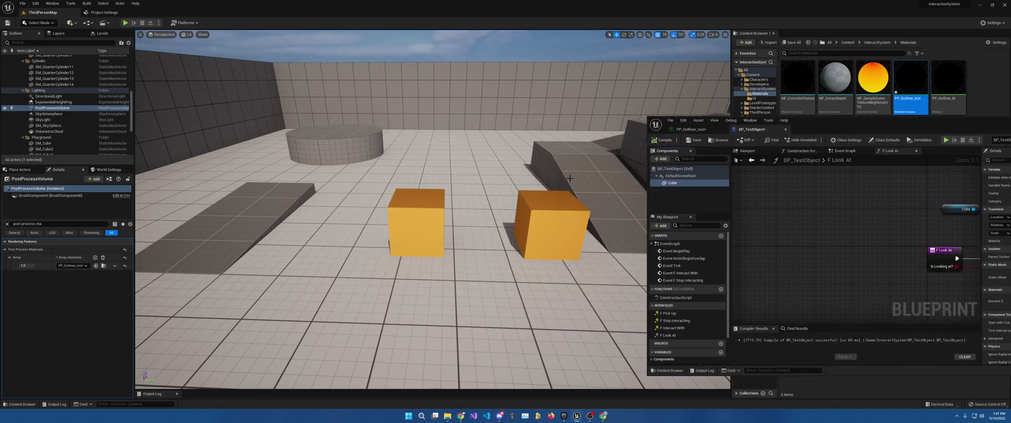
{"action": "left_click", "coordinate": [691, 129]}
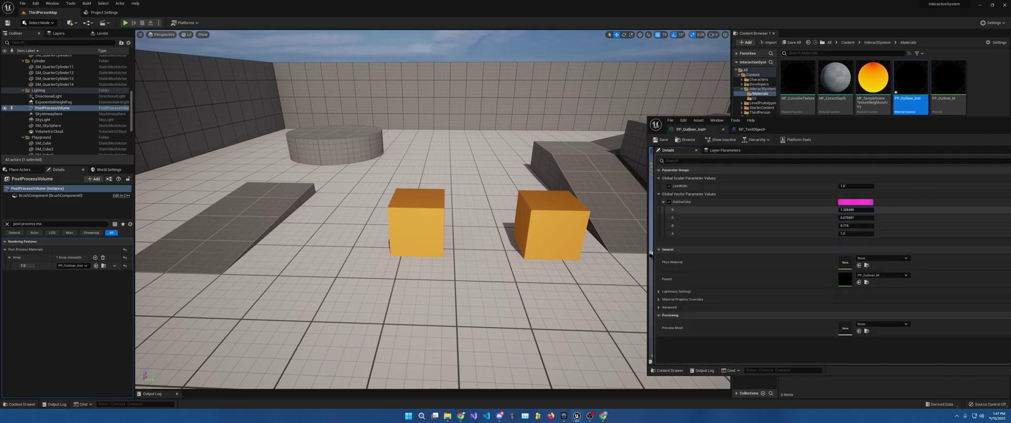
{"action": "left_click_drag", "start_coordinate": [845, 209], "coordinate": [844, 216]}
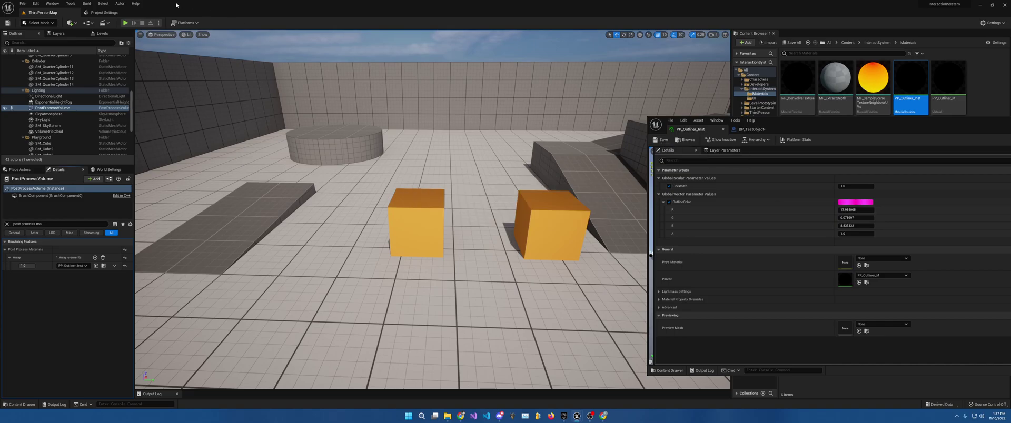
Walk the mannequin toward and away from the cubes to check the pink outline appears and disappears
{"action": "left_click", "coordinate": [126, 23]}
{"action": "key", "text": "w"}
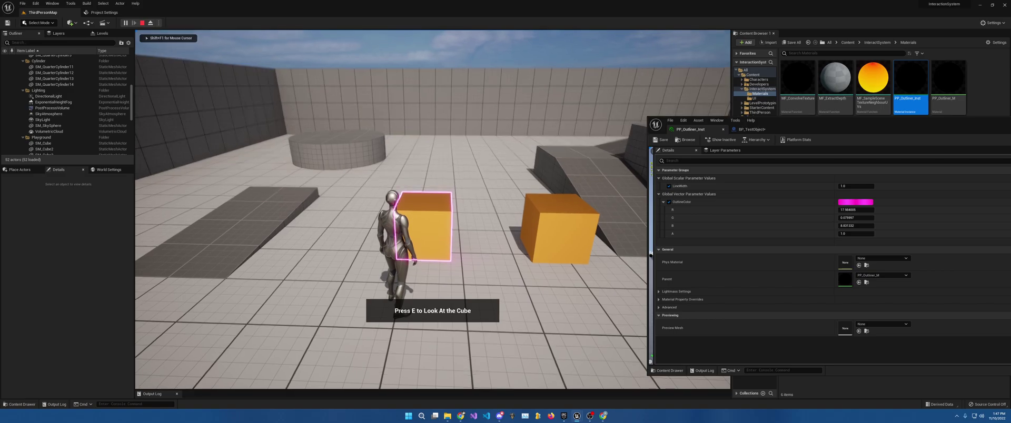
{"action": "key", "text": "a"}
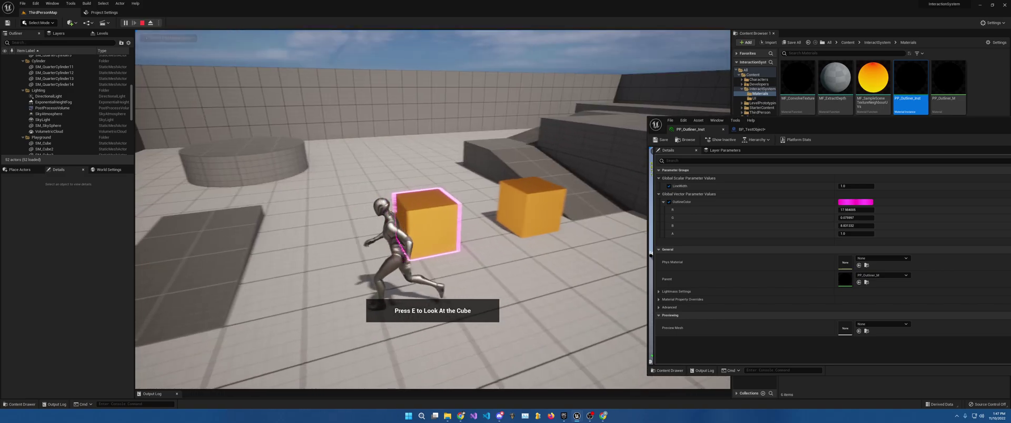
{"action": "key", "text": "w"}
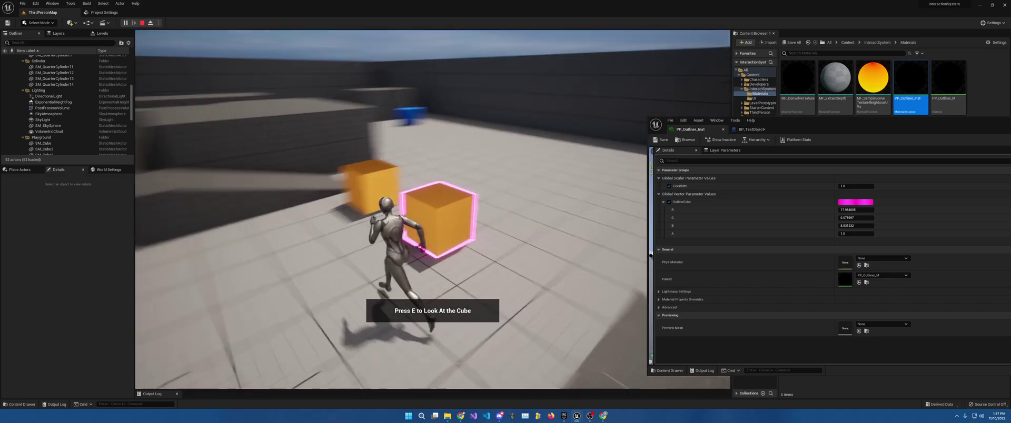
{"action": "key", "text": "s"}
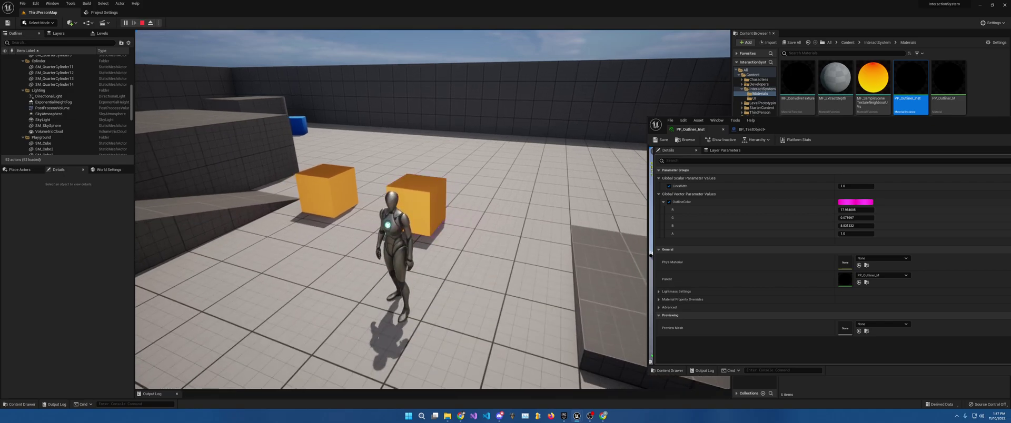
{"action": "key", "text": "w"}
{"action": "key", "text": "s"}
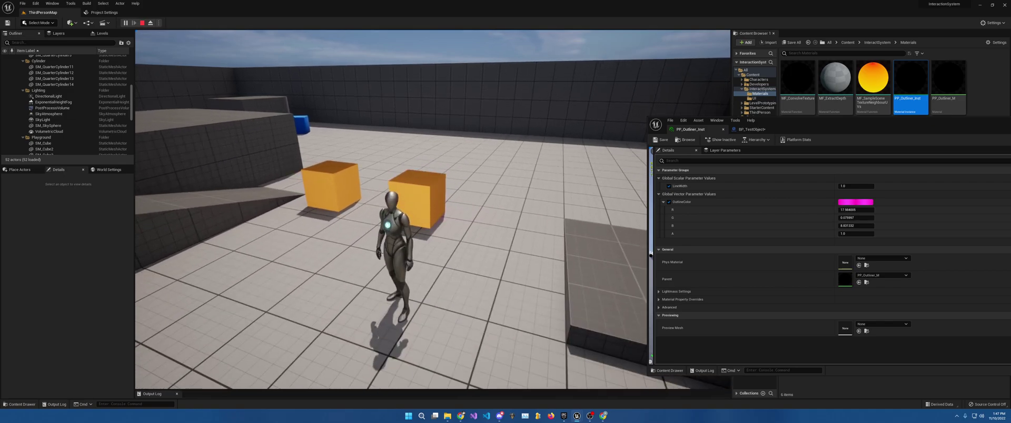
{"action": "key", "text": "a"}
{"action": "key", "text": "w"}
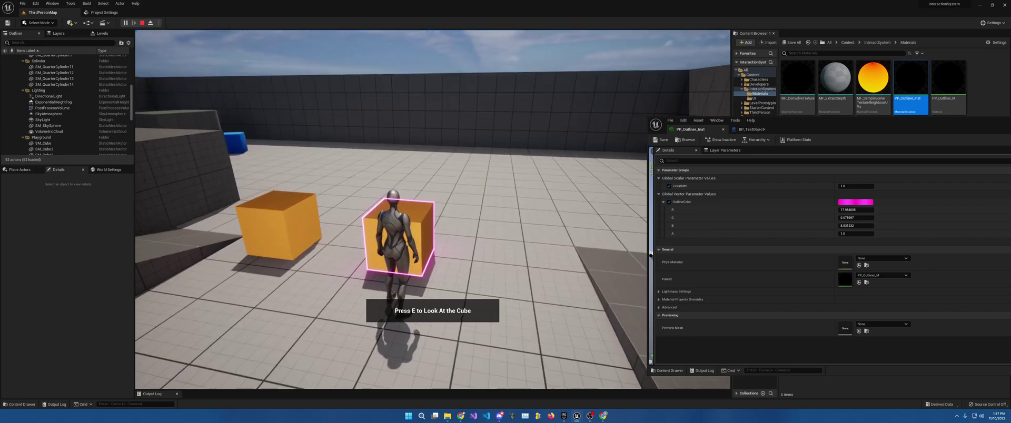
{"action": "key", "text": "w"}
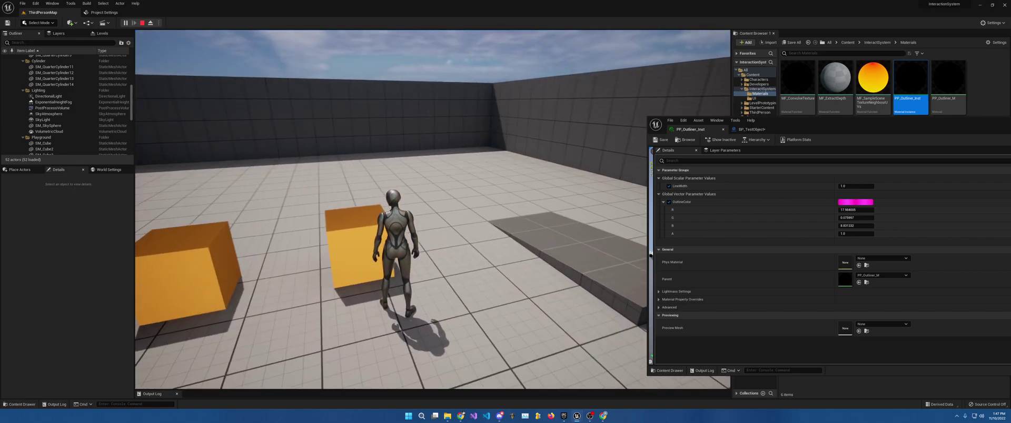
{"action": "key", "text": "a"}
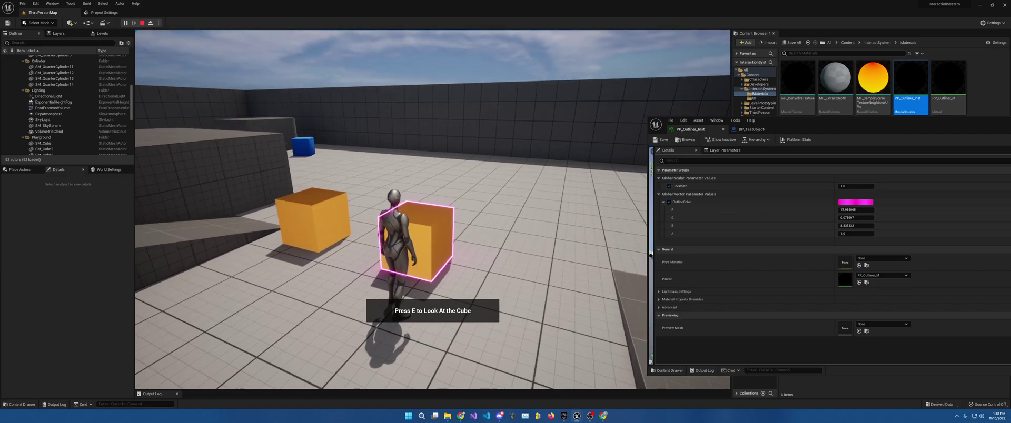
{"action": "key", "text": "Escape"}
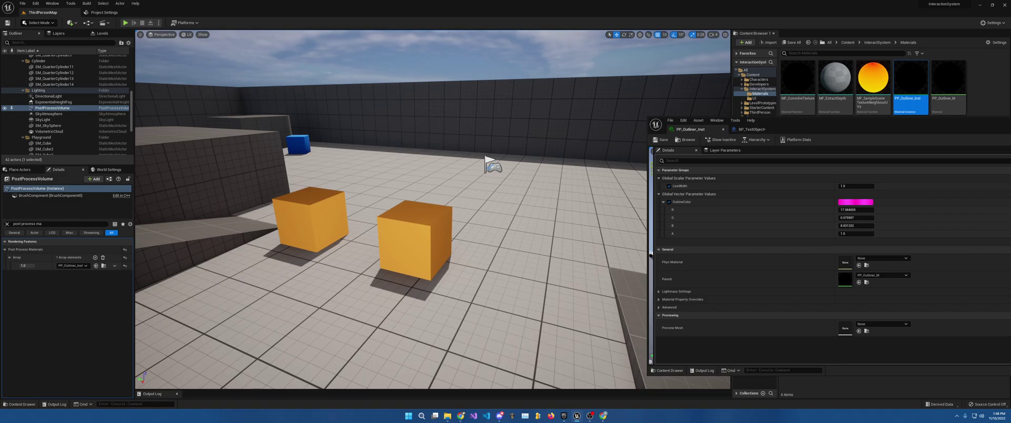
Create a folder named UI at the Content root and open it
{"action": "left_click_drag", "start_coordinate": [839, 137], "coordinate": [358, 218]}
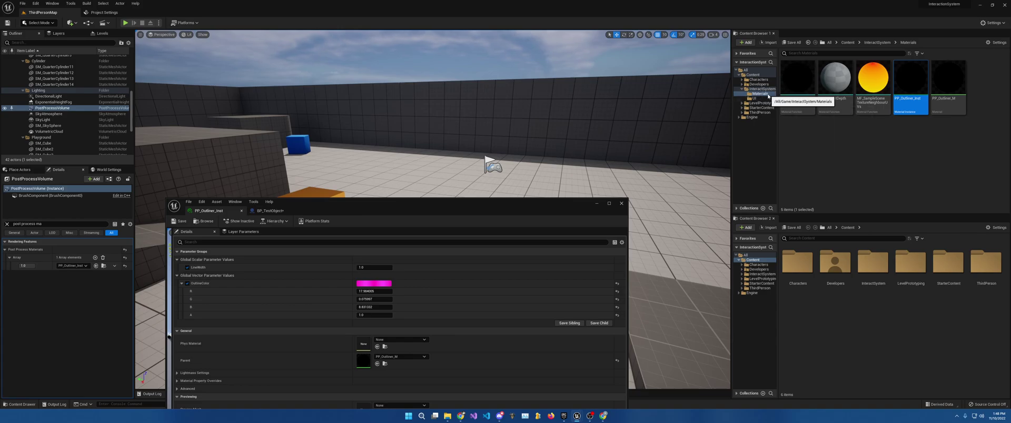
{"action": "left_click", "coordinate": [742, 89]}
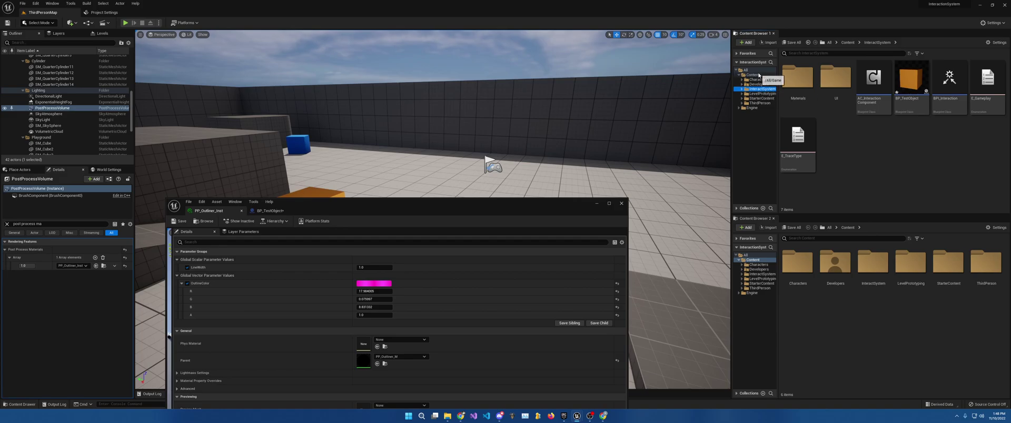
{"action": "left_click", "coordinate": [757, 75]}
{"action": "right_click", "coordinate": [826, 125]}
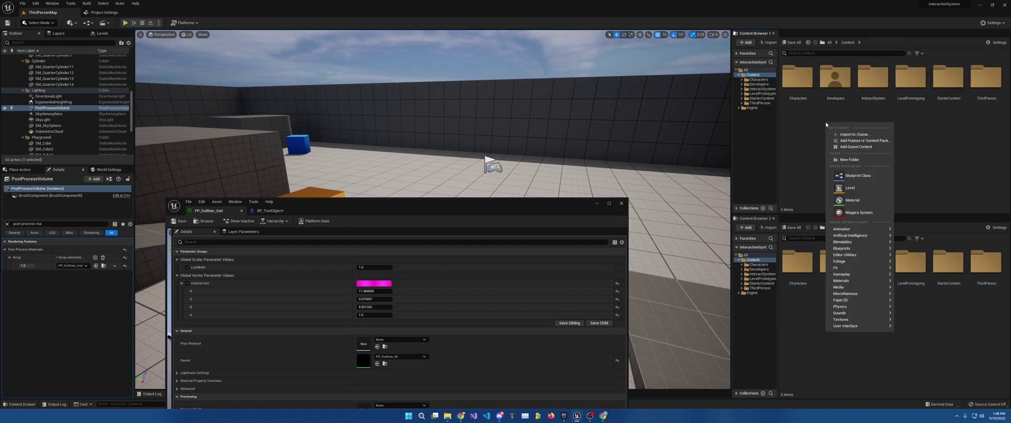
{"action": "left_click", "coordinate": [856, 160]}
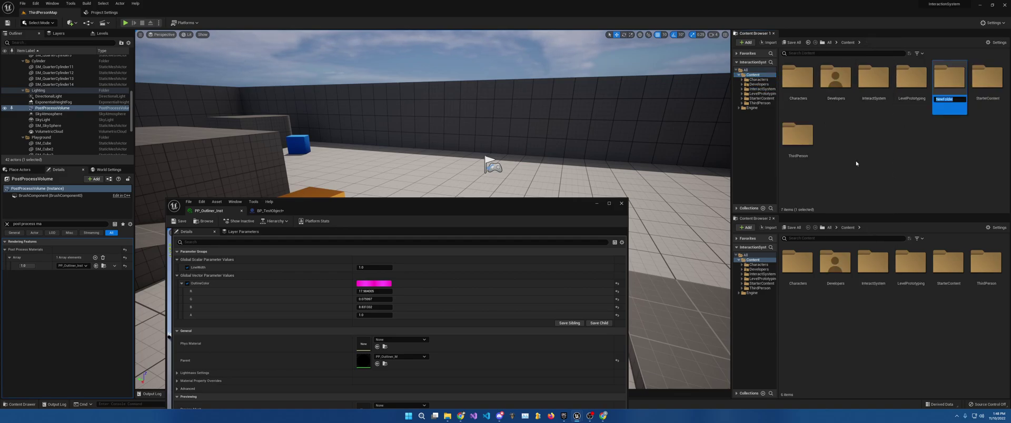
{"action": "type", "text": "UI"}
{"action": "key", "text": "Return"}
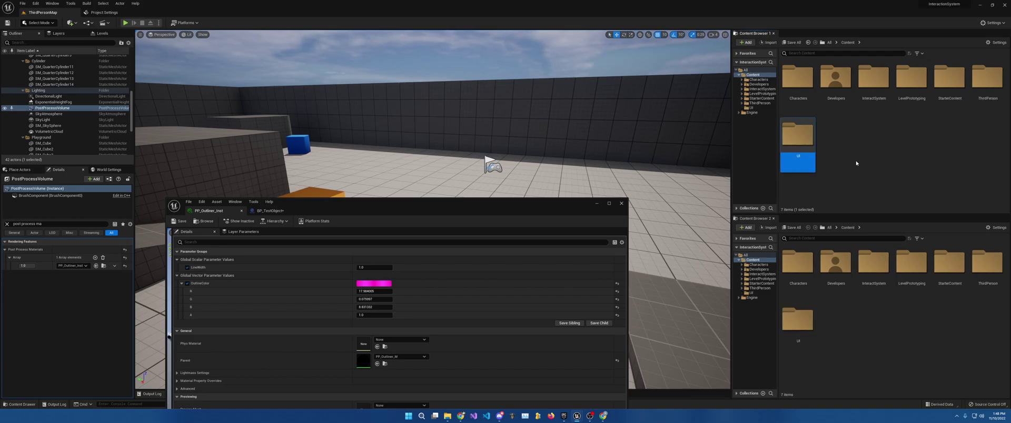
{"action": "double_click", "coordinate": [805, 140]}
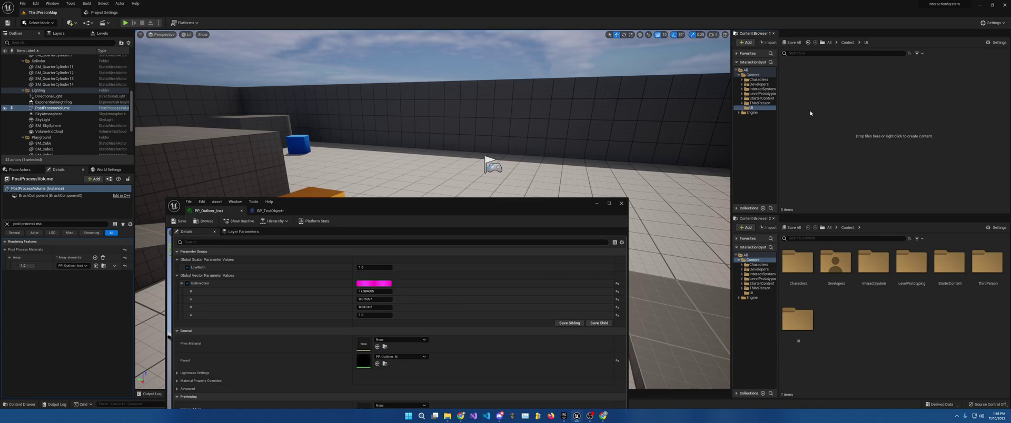
Create a Blueprint class with parent HUD named HUD_Tutorial in the UI folder
{"action": "right_click", "coordinate": [810, 113]}
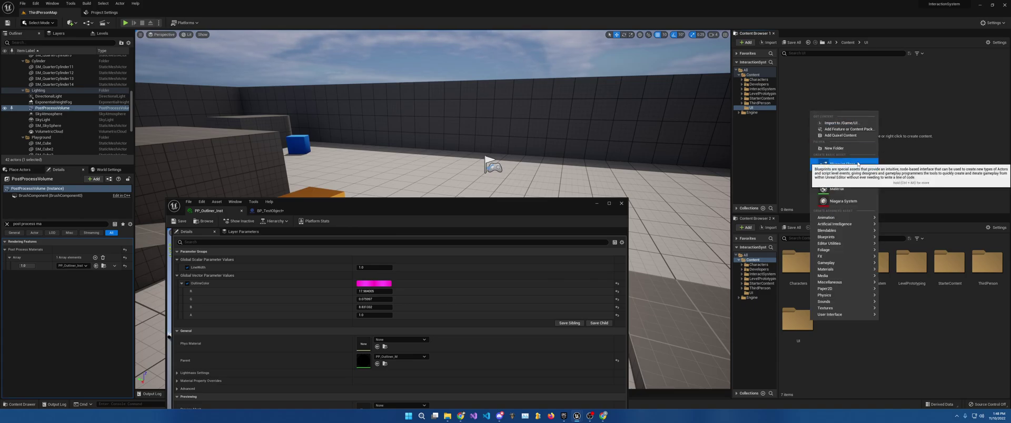
{"action": "left_click", "coordinate": [852, 168]}
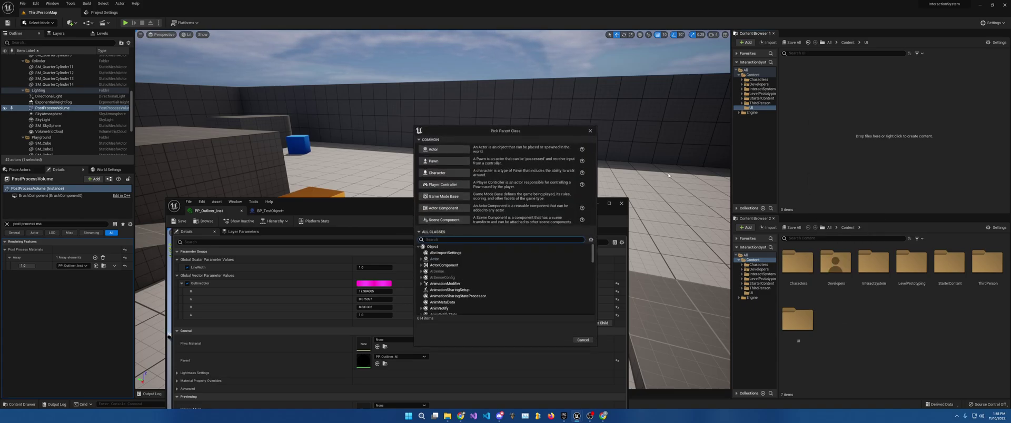
{"action": "type", "text": "hud"}
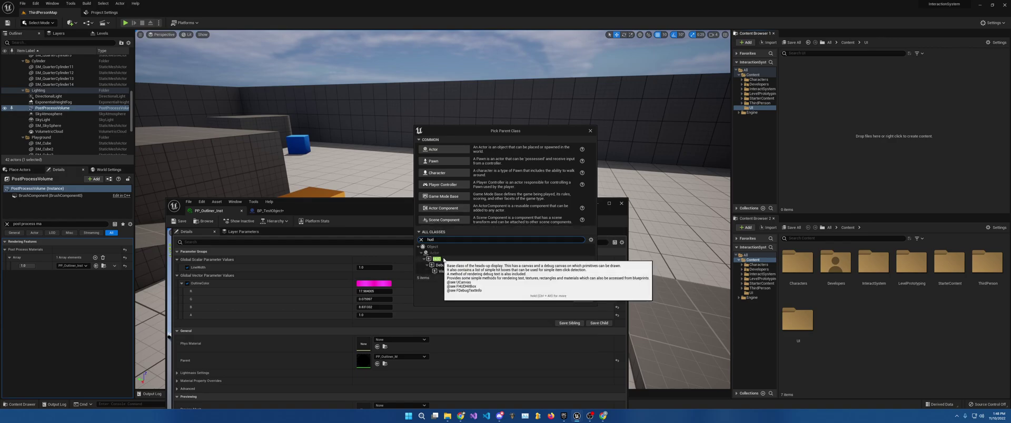
{"action": "left_click", "coordinate": [439, 259]}
{"action": "left_click", "coordinate": [560, 300]}
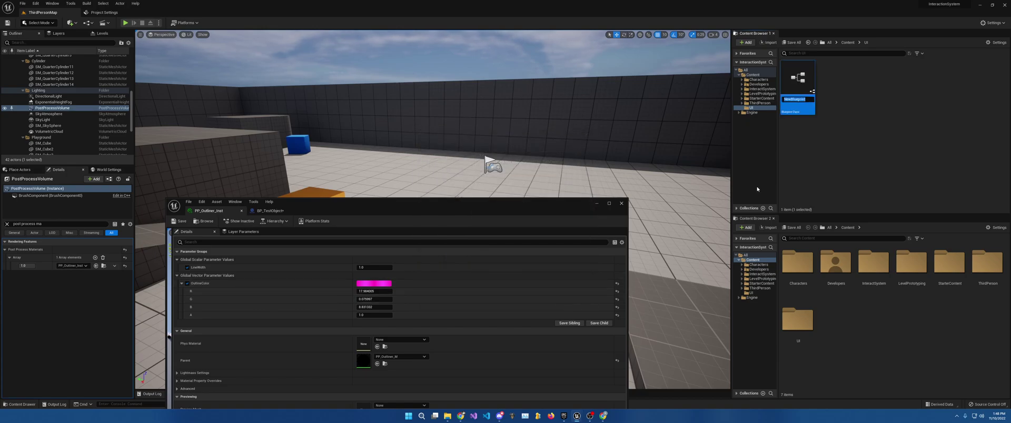
{"action": "type", "text": "HUD_Tutorial"}
{"action": "key", "text": "Return"}
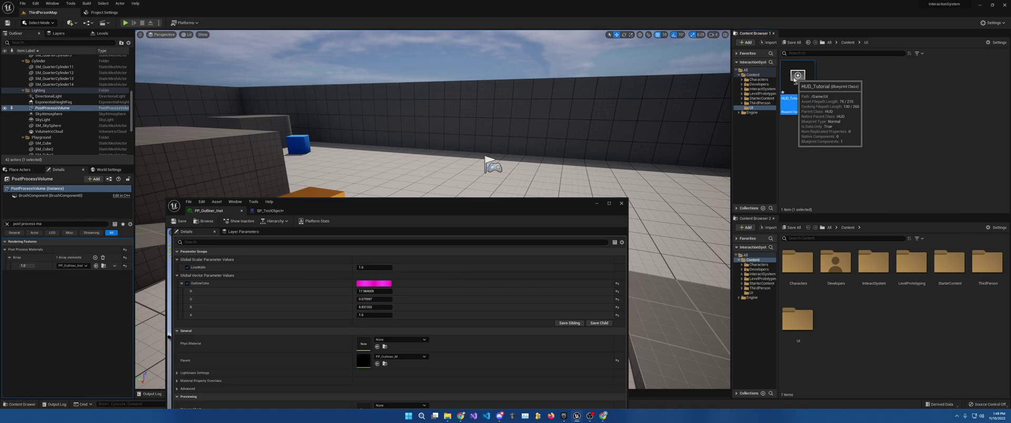
In HUD_Tutorial's event graph, add Event Receive Draw HUD and delete the three default events
{"action": "double_click", "coordinate": [795, 80]}
{"action": "left_click_drag", "start_coordinate": [446, 204], "coordinate": [623, 75]}
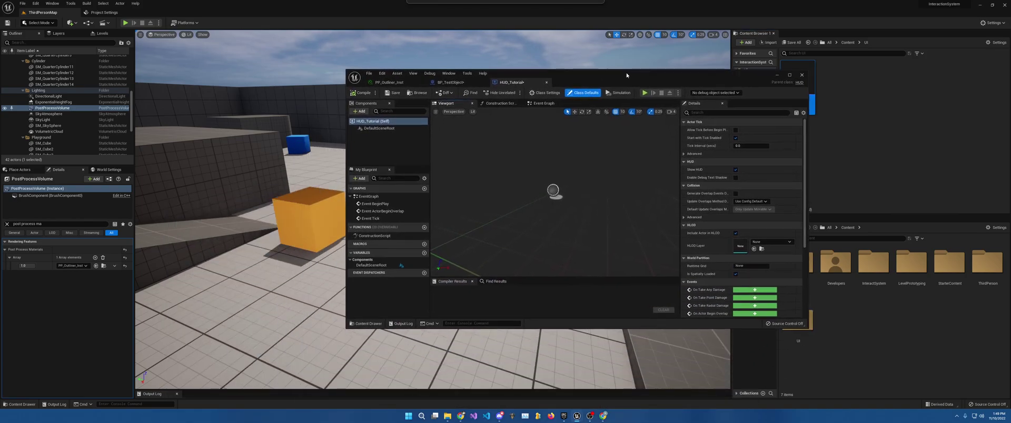
{"action": "left_click", "coordinate": [540, 103]}
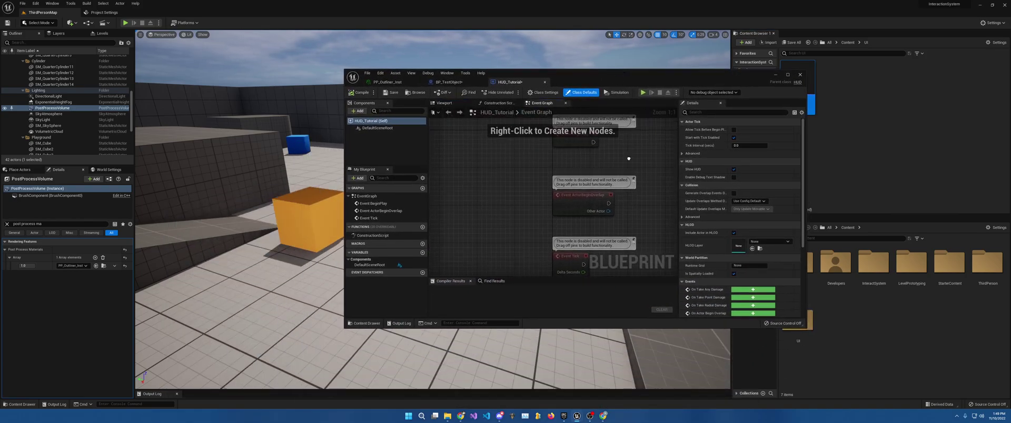
{"action": "double_click", "coordinate": [624, 84]}
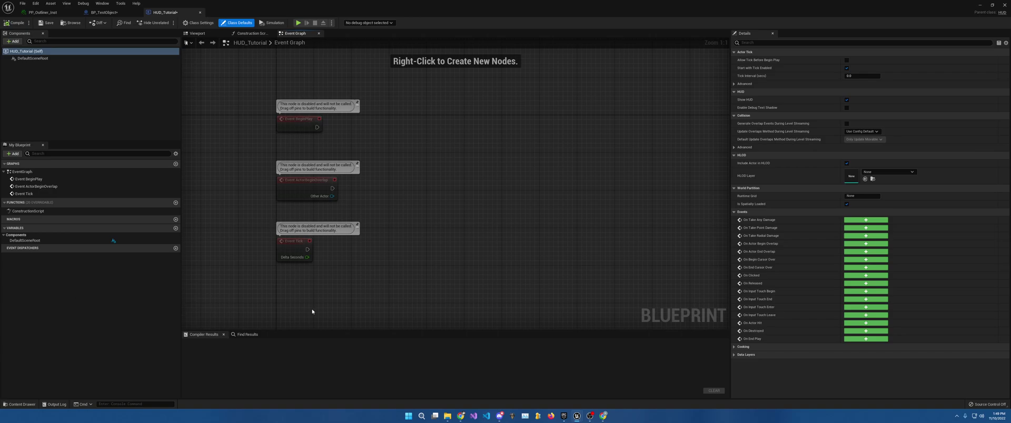
{"action": "right_click", "coordinate": [319, 291]}
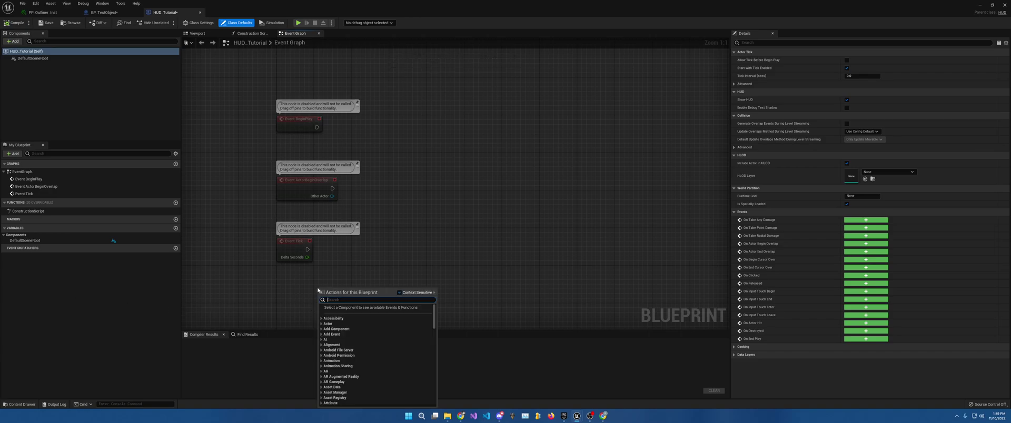
{"action": "type", "text": "rece"}
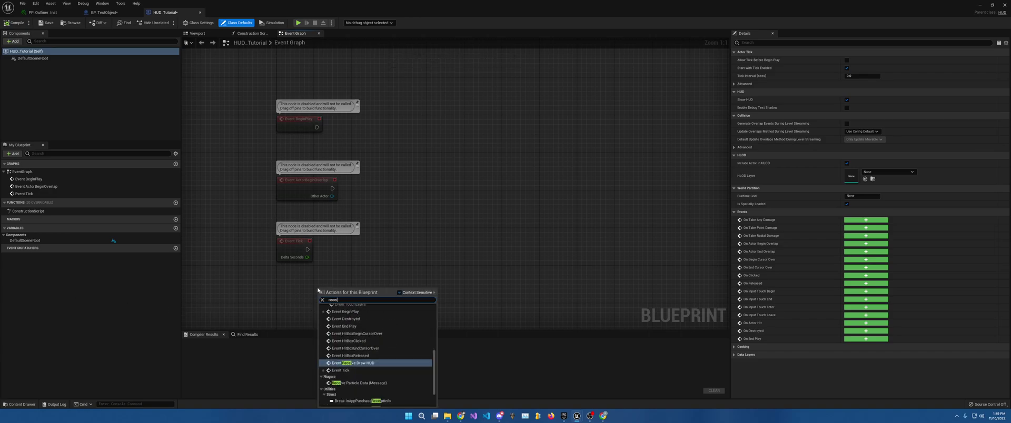
{"action": "type", "text": "ive dra"}
{"action": "key", "text": "Return"}
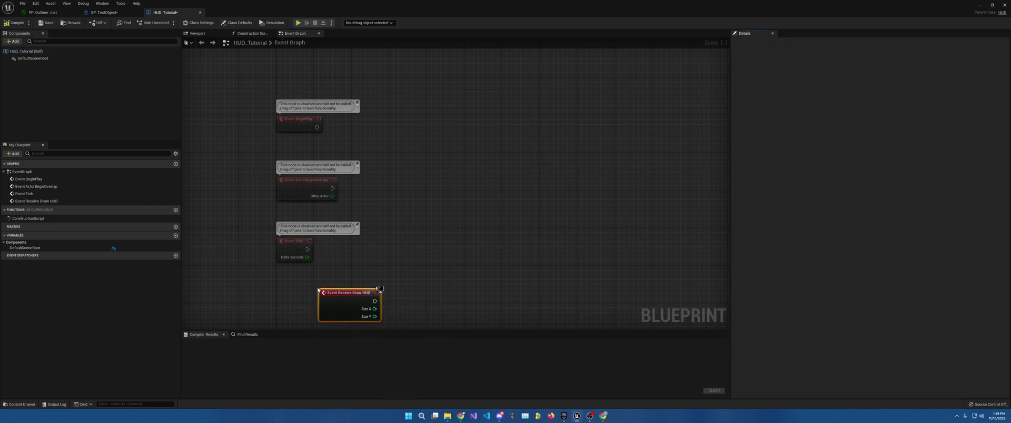
{"action": "left_click_drag", "start_coordinate": [319, 290], "coordinate": [281, 276]}
{"action": "left_click_drag", "start_coordinate": [265, 104], "coordinate": [357, 267]}
{"action": "key", "text": "Delete"}
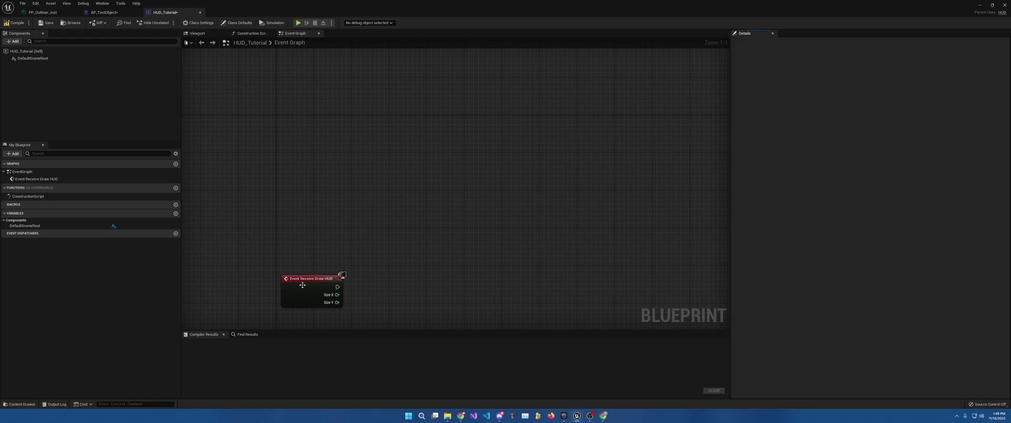
{"action": "mouse_move", "coordinate": [303, 284]}
{"action": "left_mouse_down"}
{"action": "mouse_move", "coordinate": [325, 125]}
{"action": "mouse_move", "coordinate": [297, 125]}
{"action": "left_mouse_up"}
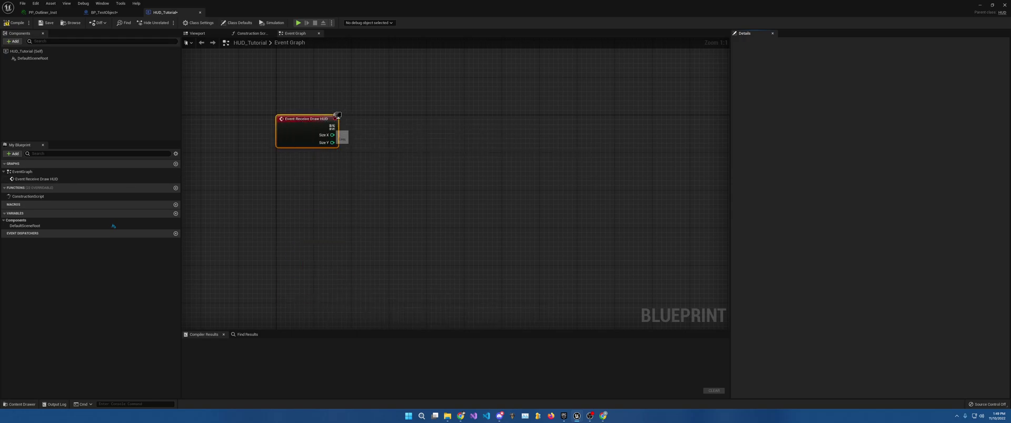
Drive a Draw Rect node from Event Receive Draw HUD with Rect Color set to white
{"action": "left_click_drag", "start_coordinate": [333, 126], "coordinate": [447, 129]}
{"action": "type", "text": "draw rect"}
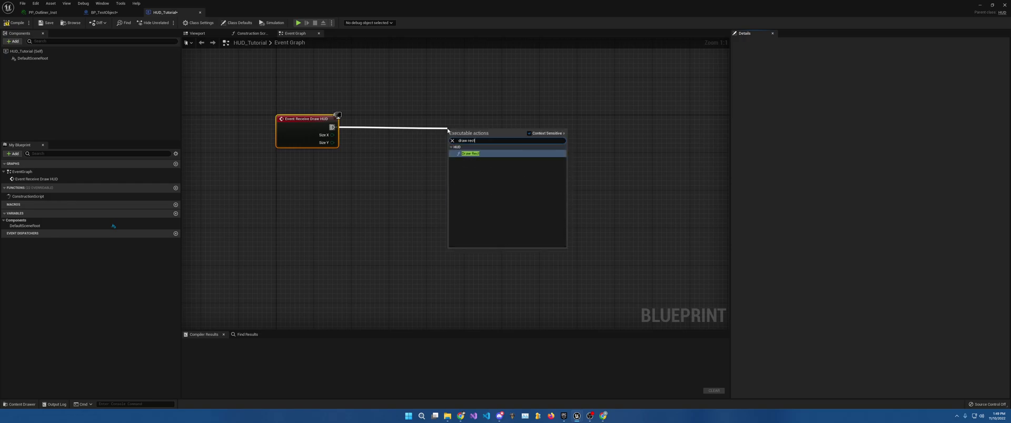
{"action": "key", "text": "Return"}
{"action": "left_click_drag", "start_coordinate": [466, 132], "coordinate": [563, 113]}
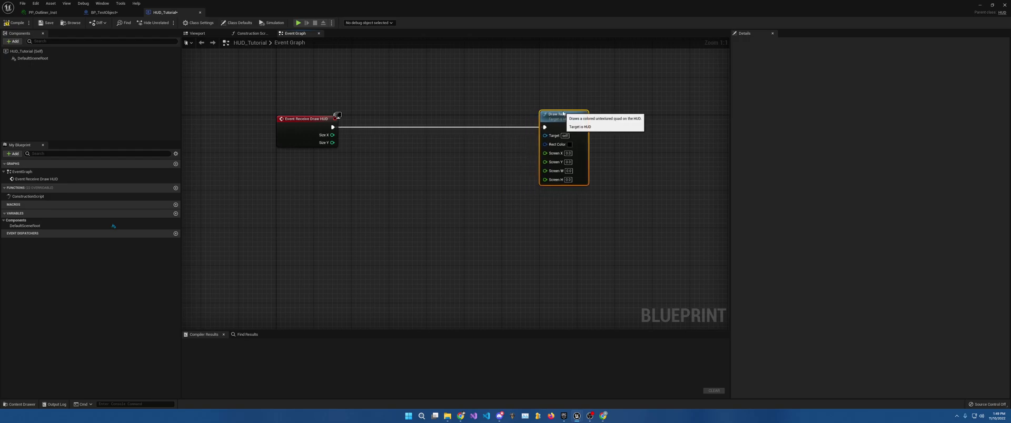
{"action": "left_click", "coordinate": [569, 145]}
{"action": "left_click_drag", "start_coordinate": [653, 185], "coordinate": [655, 169]}
{"action": "left_click", "coordinate": [656, 293]}
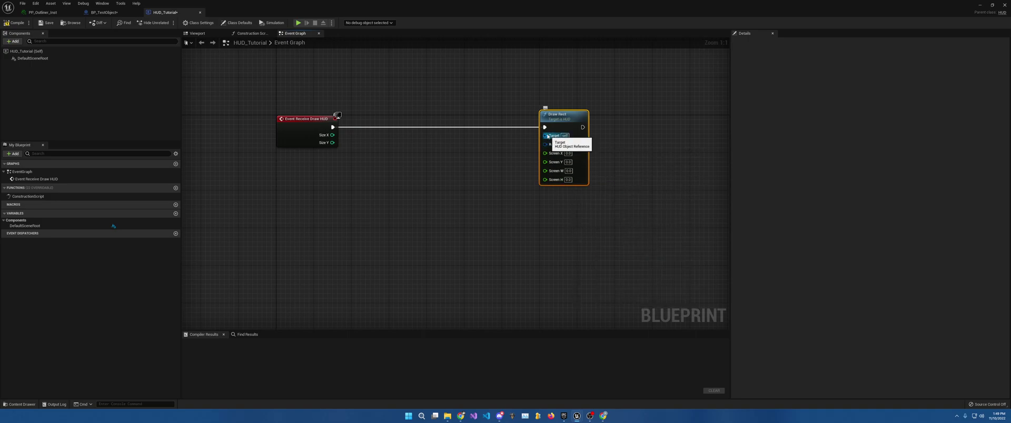
Connect a Self reference to the Draw Rect node's Target
{"action": "left_click_drag", "start_coordinate": [546, 136], "coordinate": [508, 196]}
{"action": "type", "text": "self"}
{"action": "key", "text": "Return"}
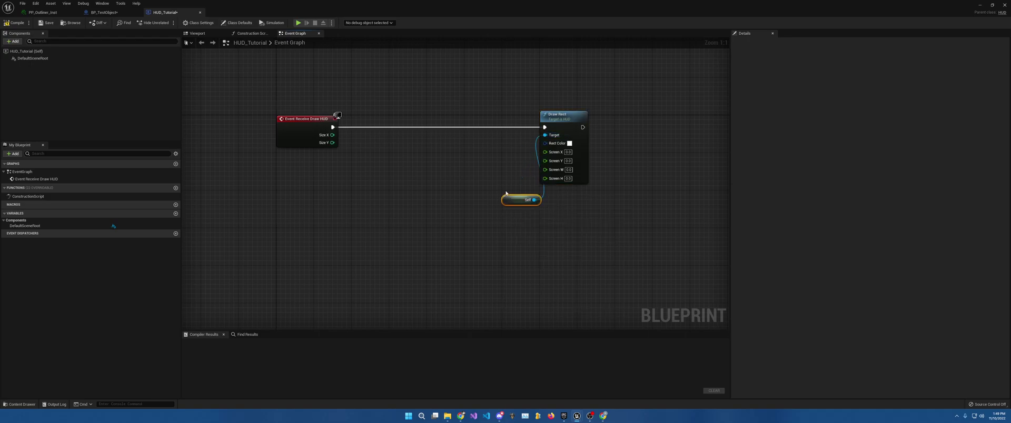
{"action": "mouse_move", "coordinate": [505, 197]}
{"action": "left_mouse_down"}
{"action": "mouse_move", "coordinate": [487, 156]}
{"action": "mouse_move", "coordinate": [491, 132]}
{"action": "left_mouse_up"}
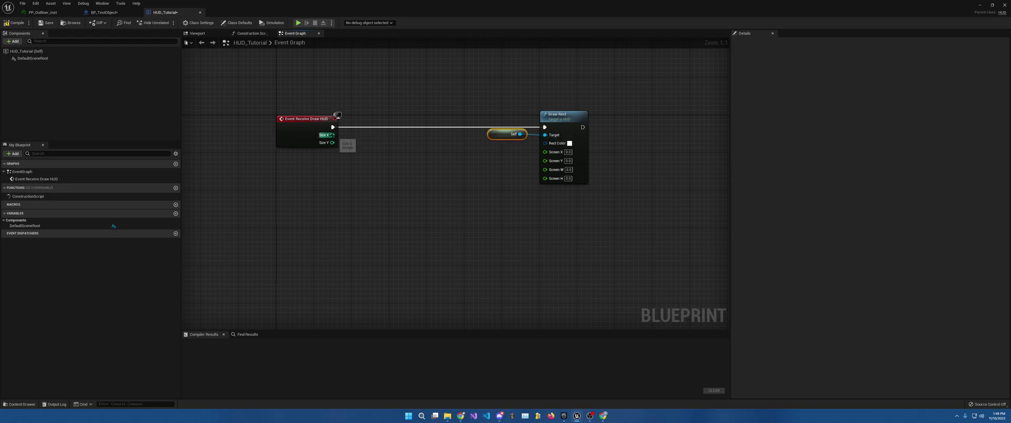
Feed Screen X and Screen Y from Size X and Size Y through divide nodes
{"action": "mouse_move", "coordinate": [332, 135]}
{"action": "left_mouse_down"}
{"action": "mouse_move", "coordinate": [411, 153]}
{"action": "mouse_move", "coordinate": [399, 149]}
{"action": "left_mouse_up"}
{"action": "type", "text": "/"}
{"action": "key", "text": "Return"}
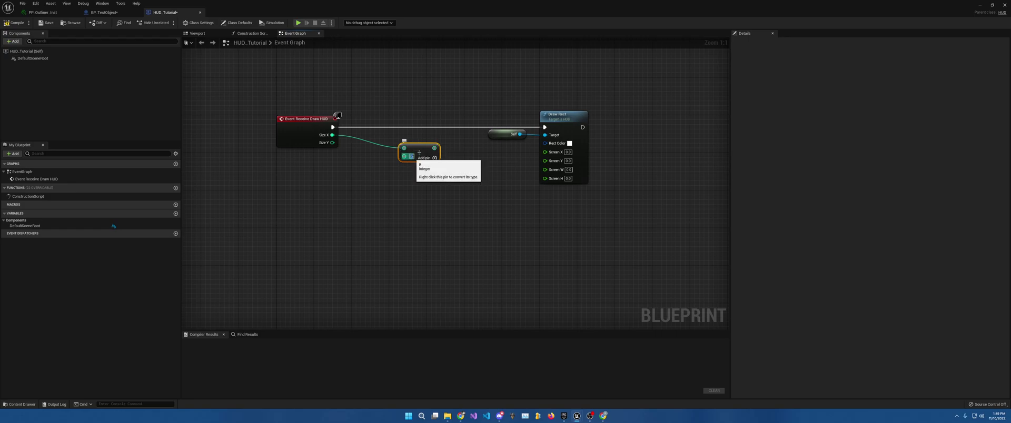
{"action": "left_click_drag", "start_coordinate": [434, 148], "coordinate": [545, 152]}
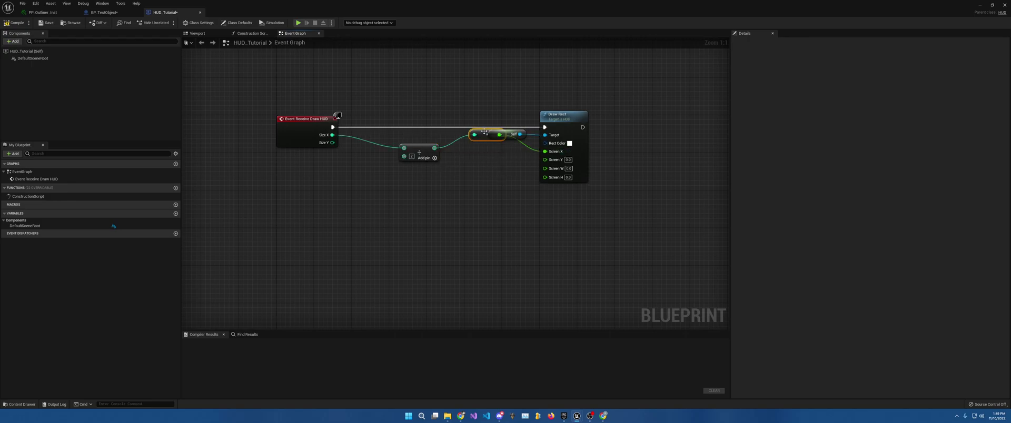
{"action": "left_click_drag", "start_coordinate": [485, 131], "coordinate": [421, 139]}
{"action": "key", "text": "ctrl+c"}
{"action": "key", "text": "ctrl+v"}
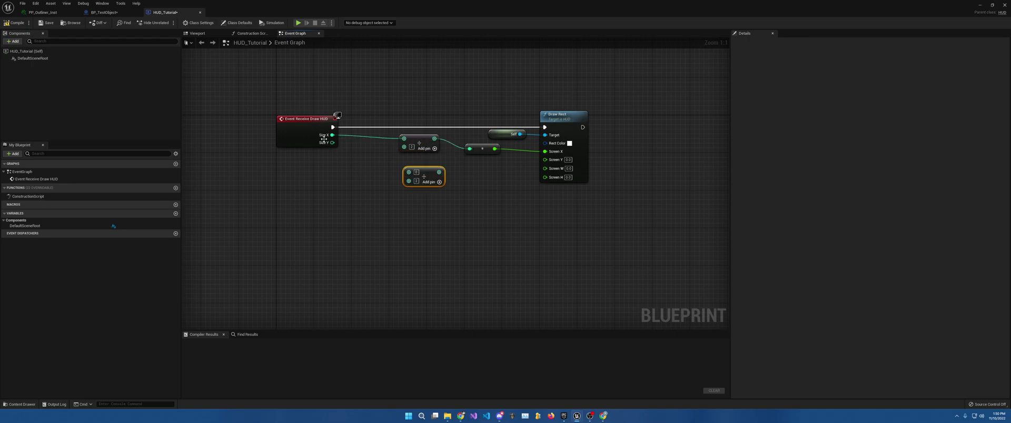
{"action": "mouse_move", "coordinate": [332, 143]}
{"action": "left_mouse_down"}
{"action": "mouse_move", "coordinate": [409, 171]}
{"action": "mouse_move", "coordinate": [547, 163]}
{"action": "left_mouse_up"}
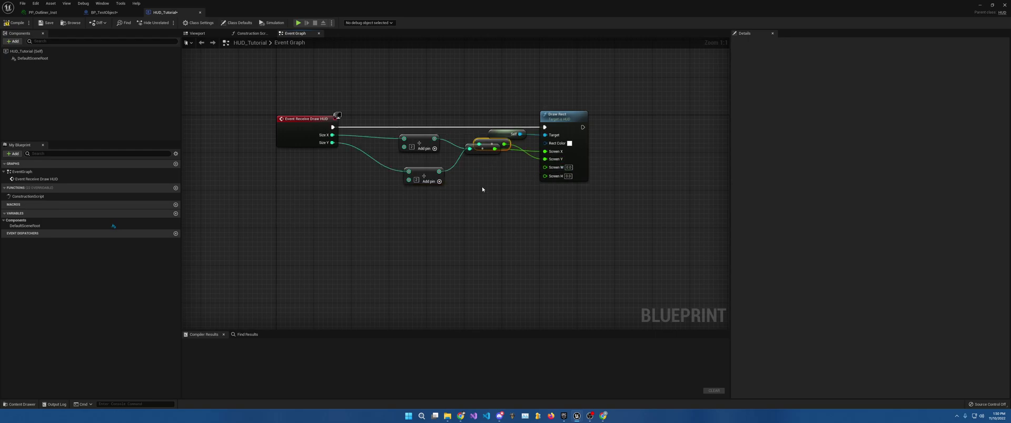
{"action": "left_click_drag", "start_coordinate": [492, 146], "coordinate": [492, 169]}
{"action": "left_click_drag", "start_coordinate": [423, 176], "coordinate": [424, 166]}
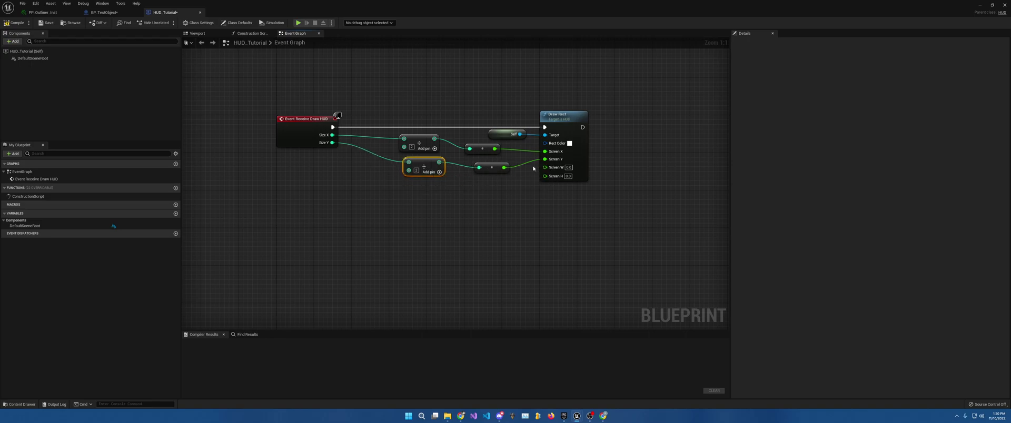
Set the quad's Screen W to 8, confirm its height, and compile HUD_Tutorial
{"action": "left_click", "coordinate": [568, 167]}
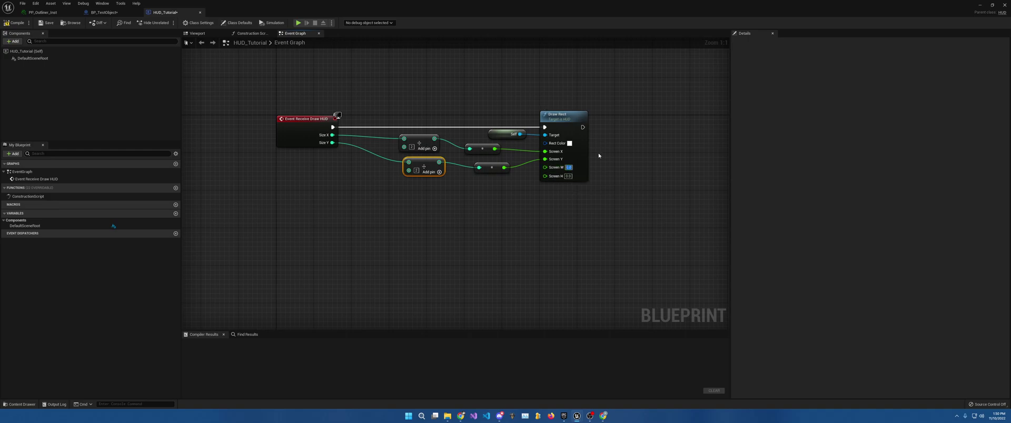
{"action": "type", "text": "80"}
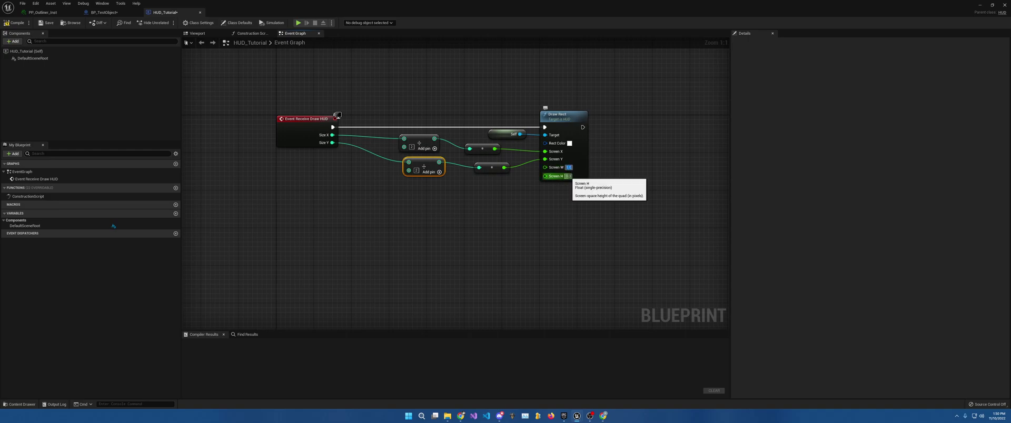
{"action": "left_click", "coordinate": [568, 176]}
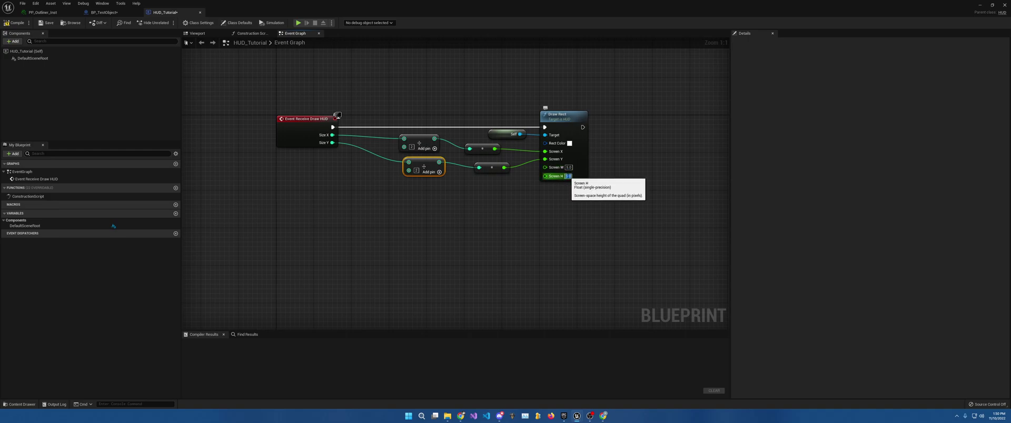
{"action": "left_click", "coordinate": [553, 221]}
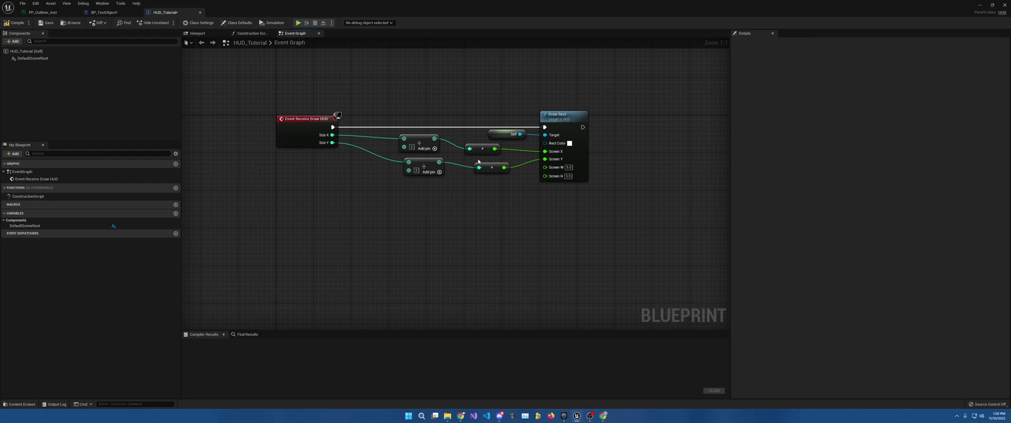
{"action": "left_click", "coordinate": [17, 23]}
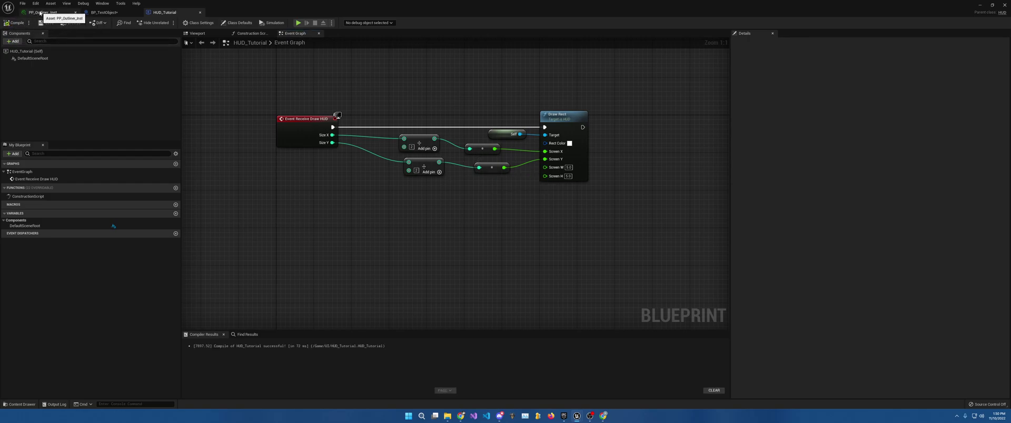
Set the selected game mode's HUD Class to HUD_Tutorial in Maps & Modes, then return to ThirdPersonMap
{"action": "left_click_drag", "start_coordinate": [268, 2], "coordinate": [538, 98]}
{"action": "left_click", "coordinate": [104, 12]}
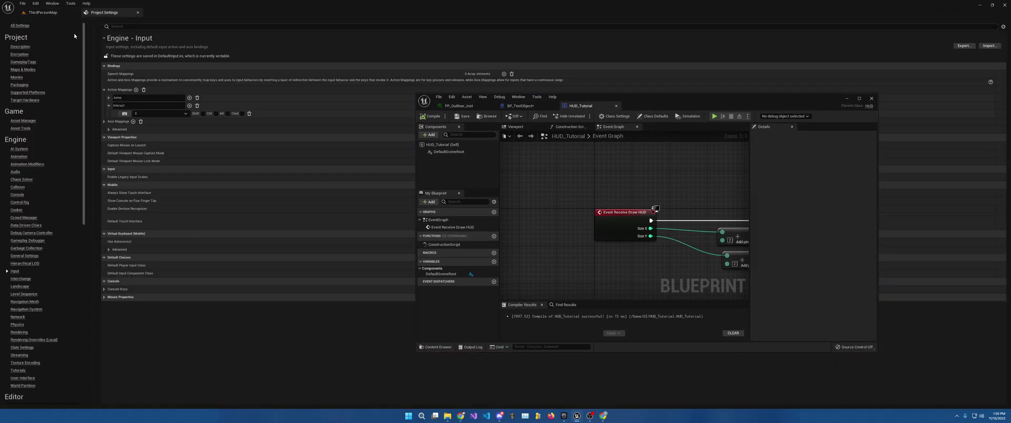
{"action": "left_click", "coordinate": [23, 69]}
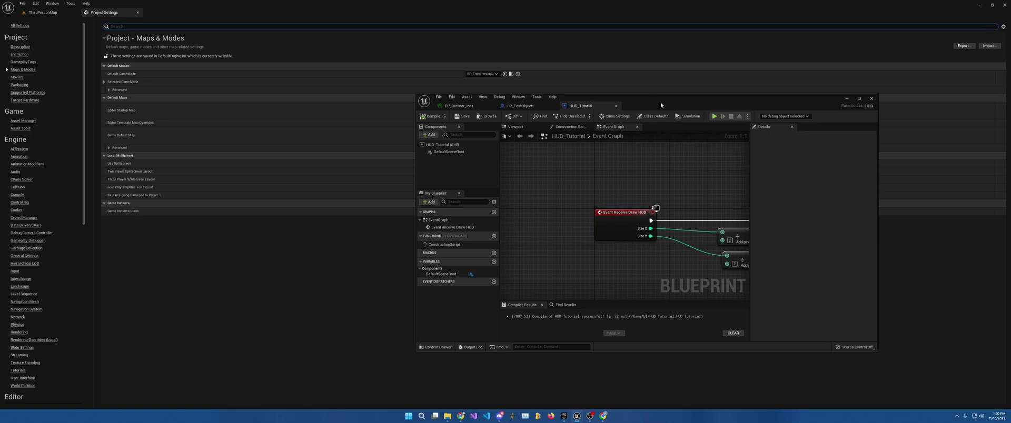
{"action": "left_click_drag", "start_coordinate": [667, 103], "coordinate": [876, 127]}
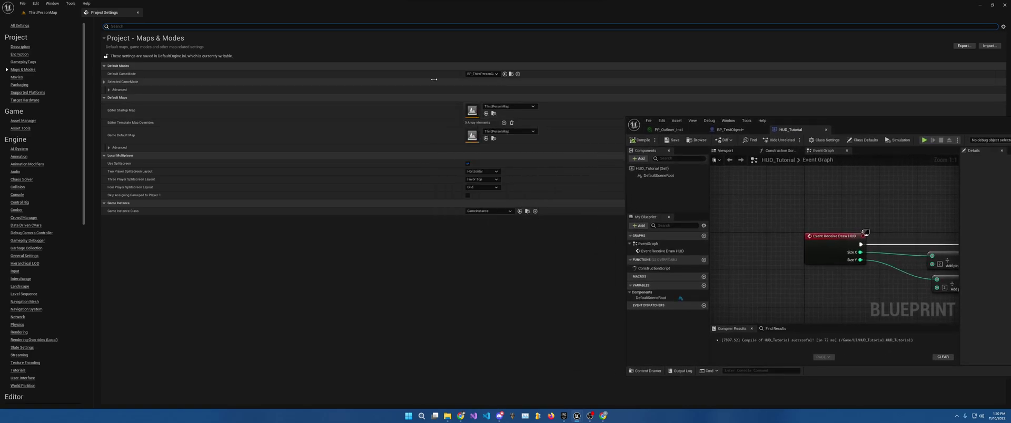
{"action": "left_click", "coordinate": [105, 82]}
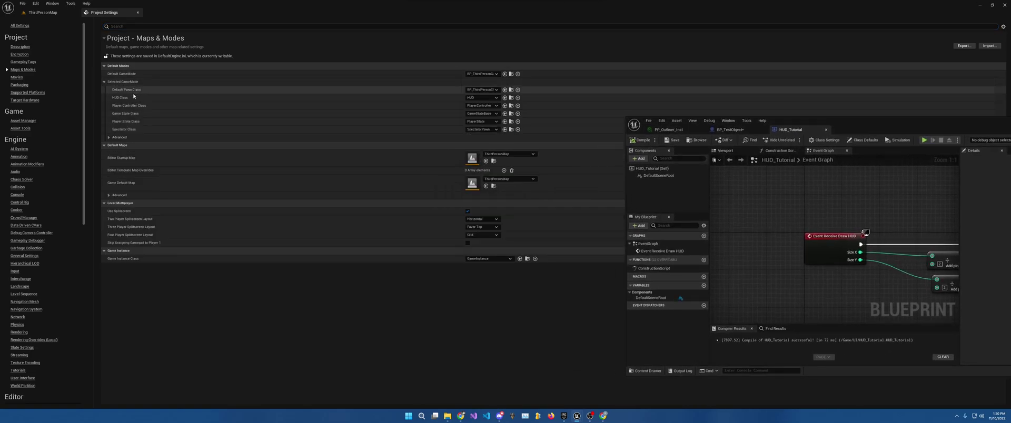
{"action": "left_click", "coordinate": [484, 97]}
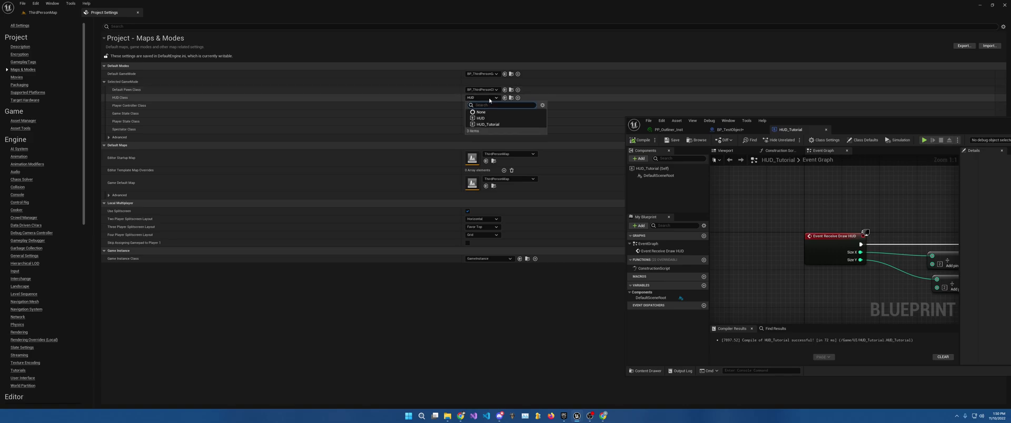
{"action": "left_click", "coordinate": [500, 122]}
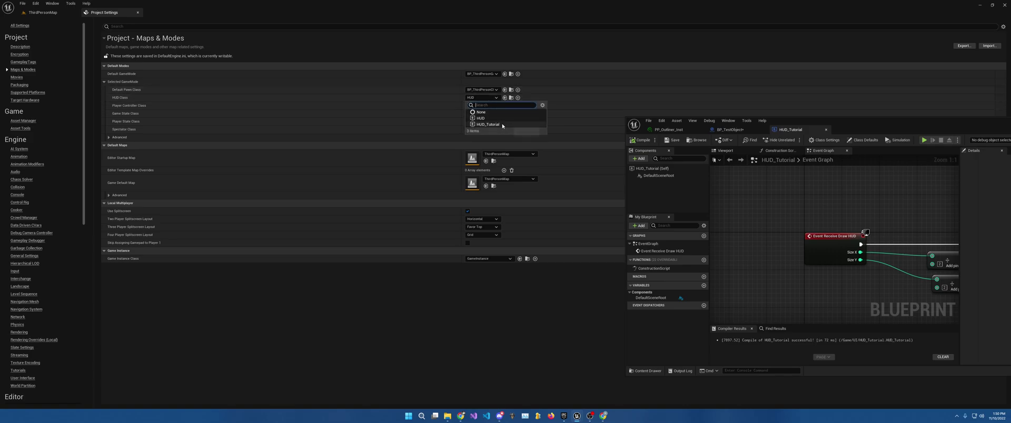
{"action": "left_click", "coordinate": [43, 12]}
{"action": "left_click_drag", "start_coordinate": [922, 117], "coordinate": [929, 293]}
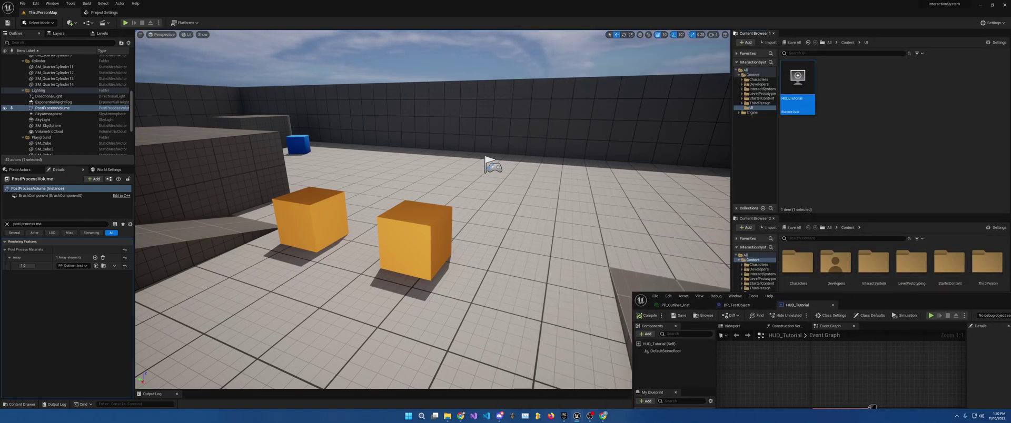
Maximize the HUD_Tutorial editor to review the graph, then shrink it to the lower right
{"action": "key", "text": "super+Up"}
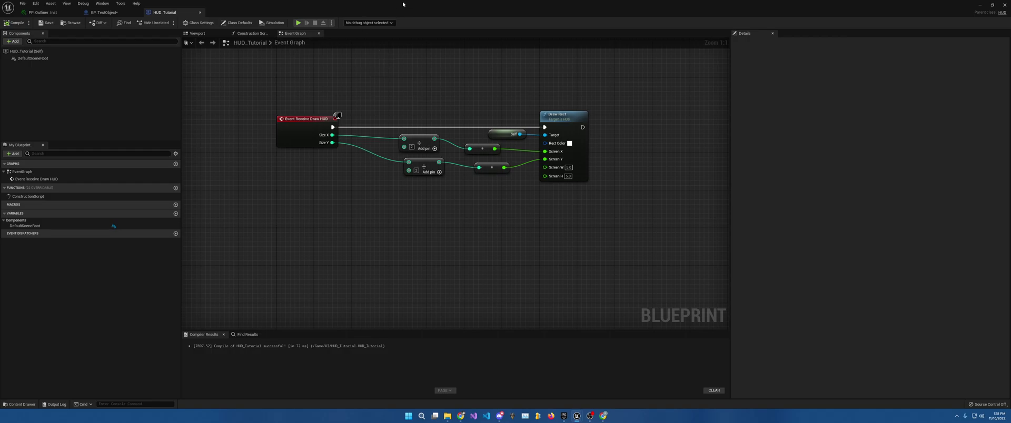
{"action": "left_click_drag", "start_coordinate": [403, 4], "coordinate": [907, 325]}
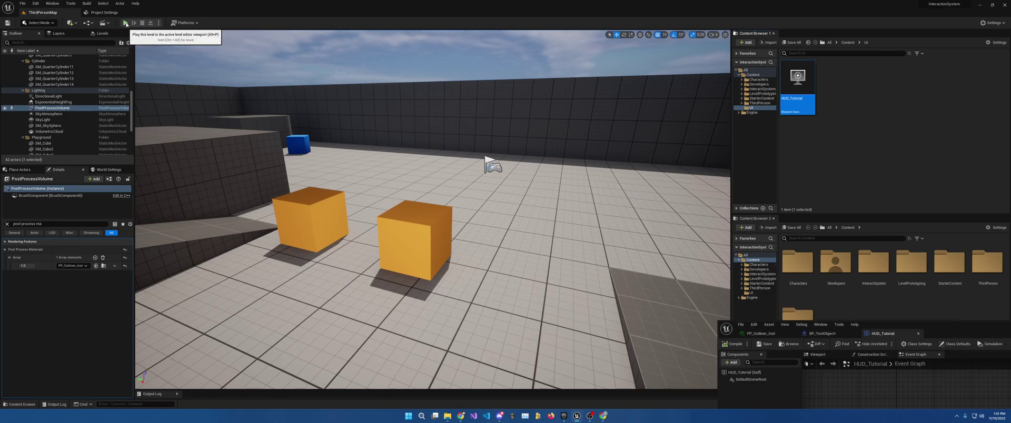
Start a Play-in-Editor session and walk the character up to the first cube
{"action": "left_click", "coordinate": [126, 23]}
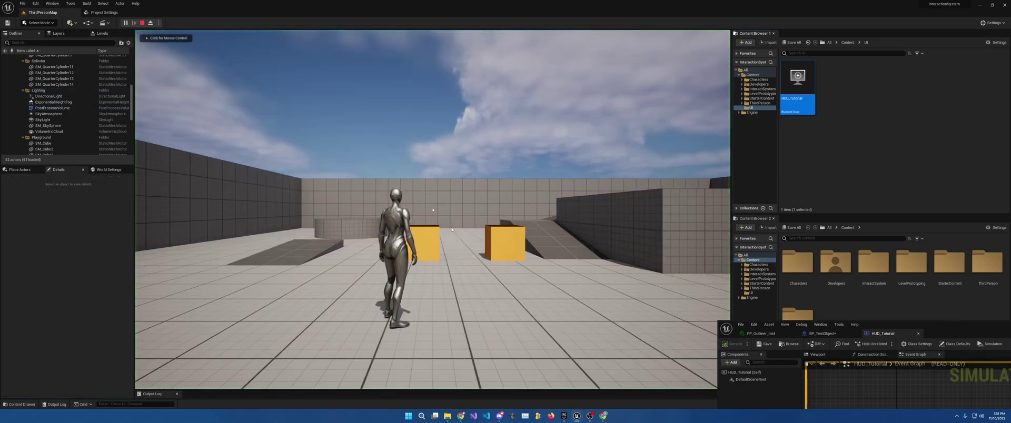
{"action": "left_click", "coordinate": [433, 211]}
{"action": "key", "text": "w"}
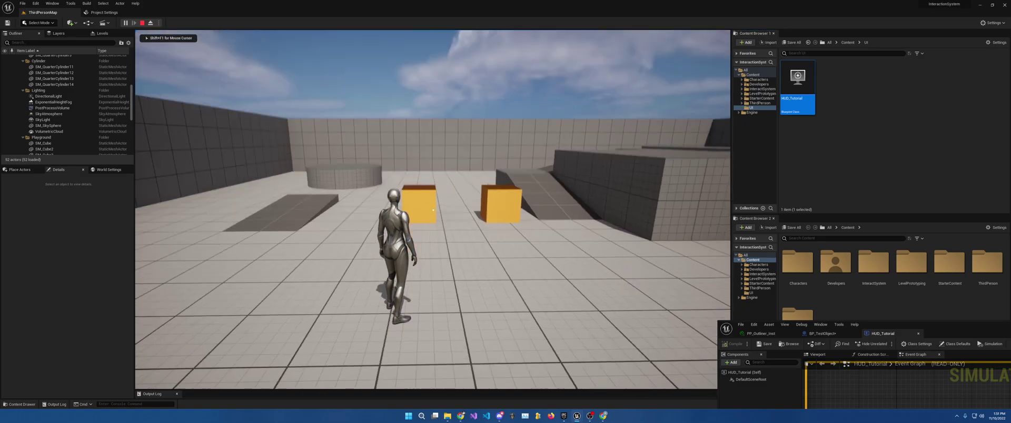
{"action": "key", "text": "w"}
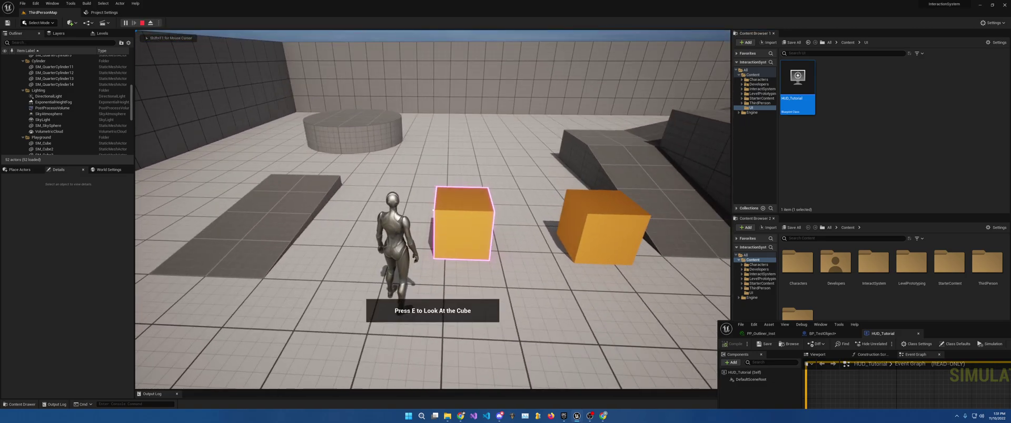
Move toward and away from the cube to check the pink outline and white centre dot
{"action": "key", "text": "w"}
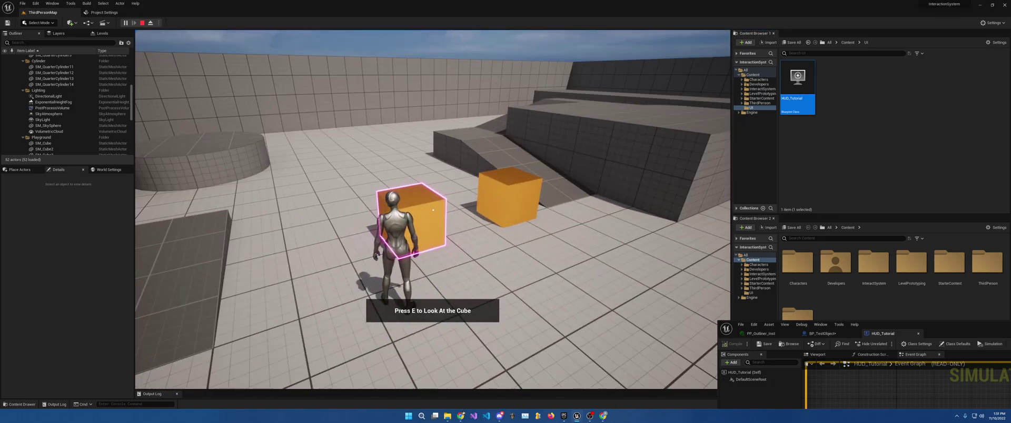
{"action": "key", "text": "w"}
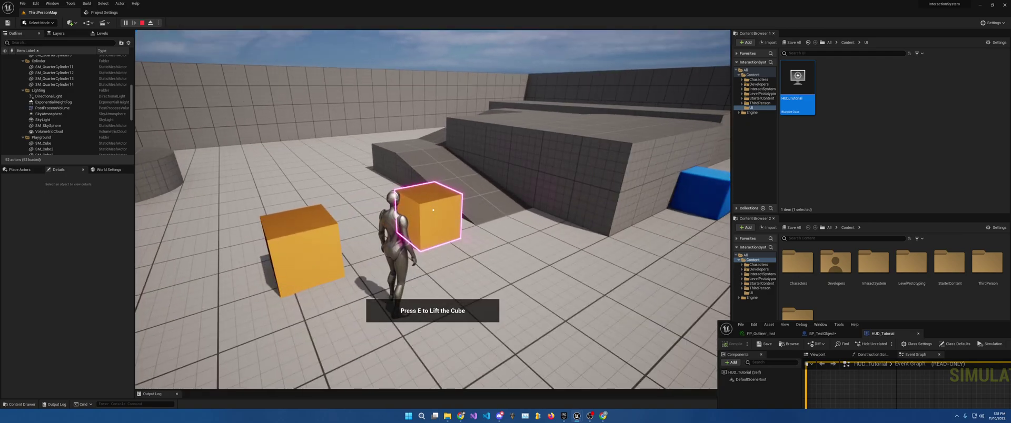
{"action": "key", "text": "d"}
{"action": "key", "text": "w"}
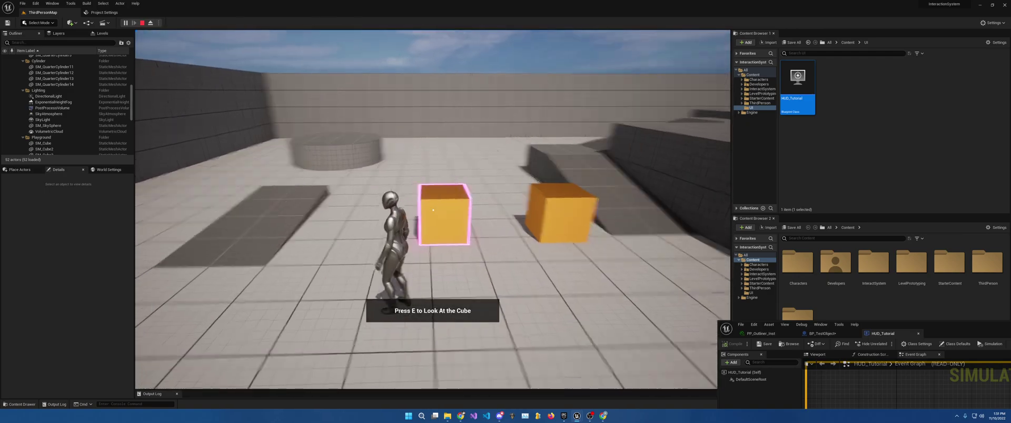
{"action": "key", "text": "s"}
{"action": "key", "text": "w"}
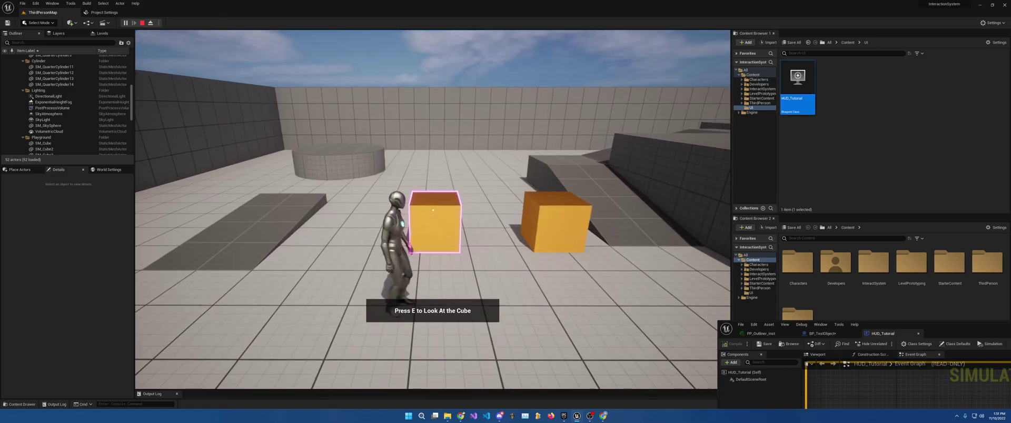
{"action": "key", "text": "s"}
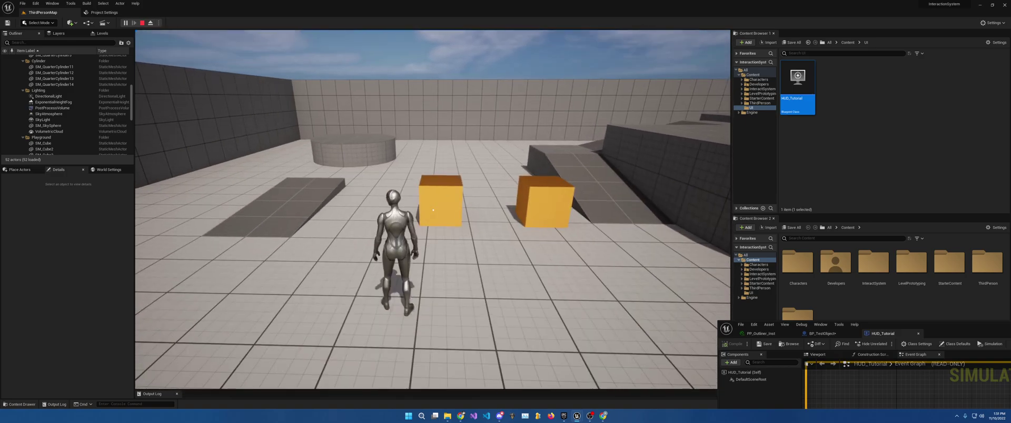